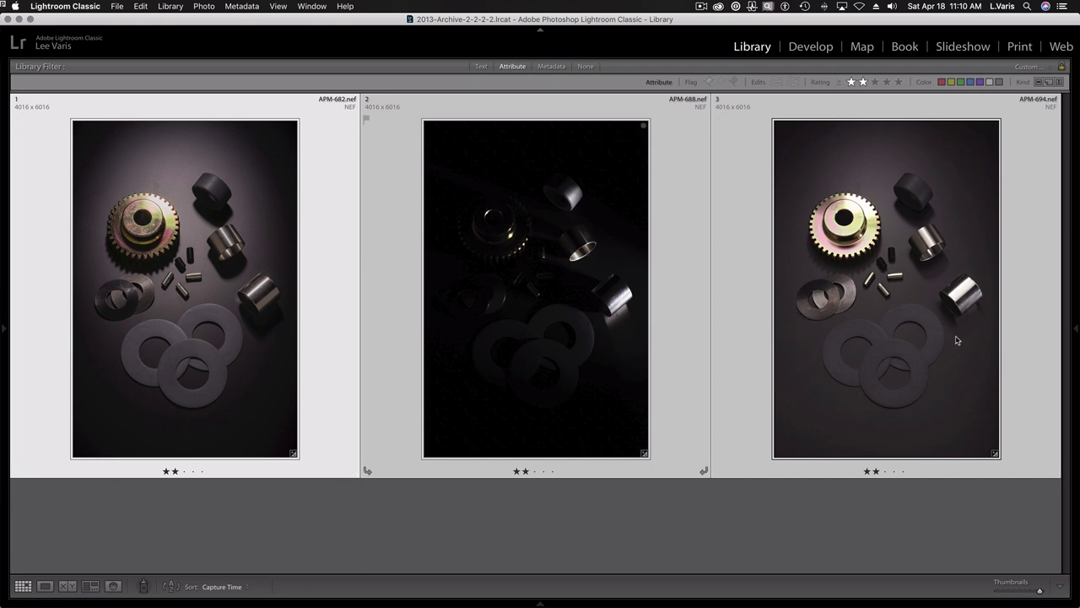
Use Photo > Edit In > Open as Layers in Photoshop to stack the three gear captures
left_click(203, 6)
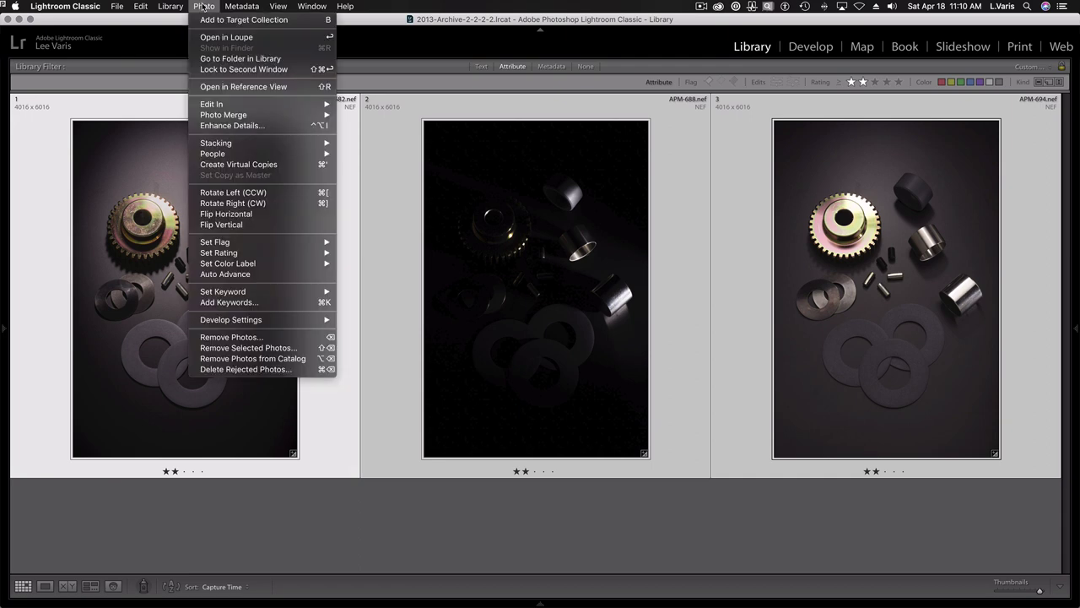
mouse_move(212, 105)
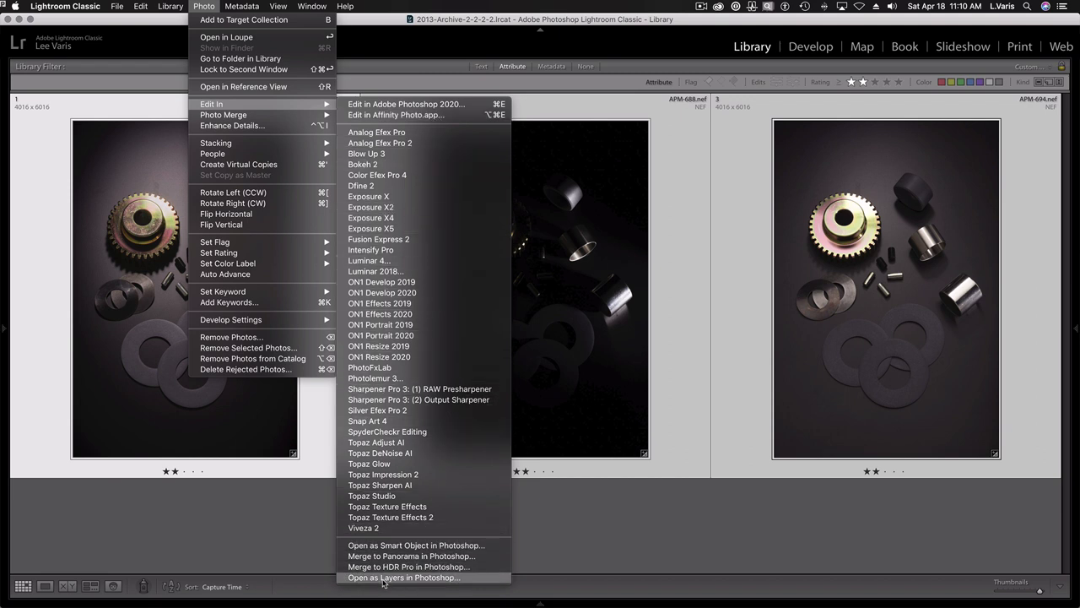
left_click(481, 581)
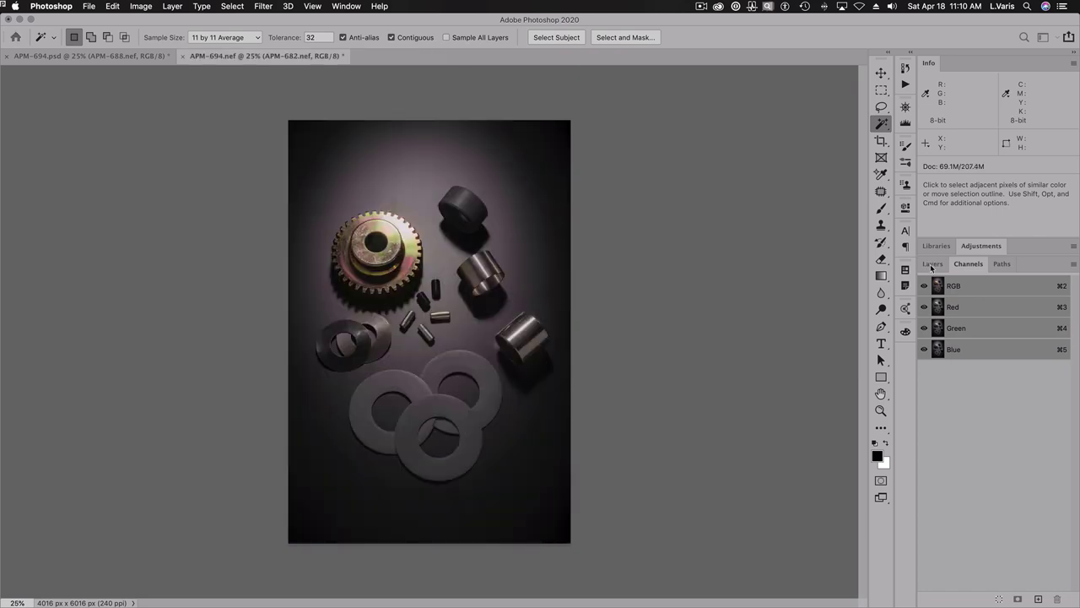
Compare APM-682.nef with the layers below it and with the finished blue reference document
left_click(932, 264)
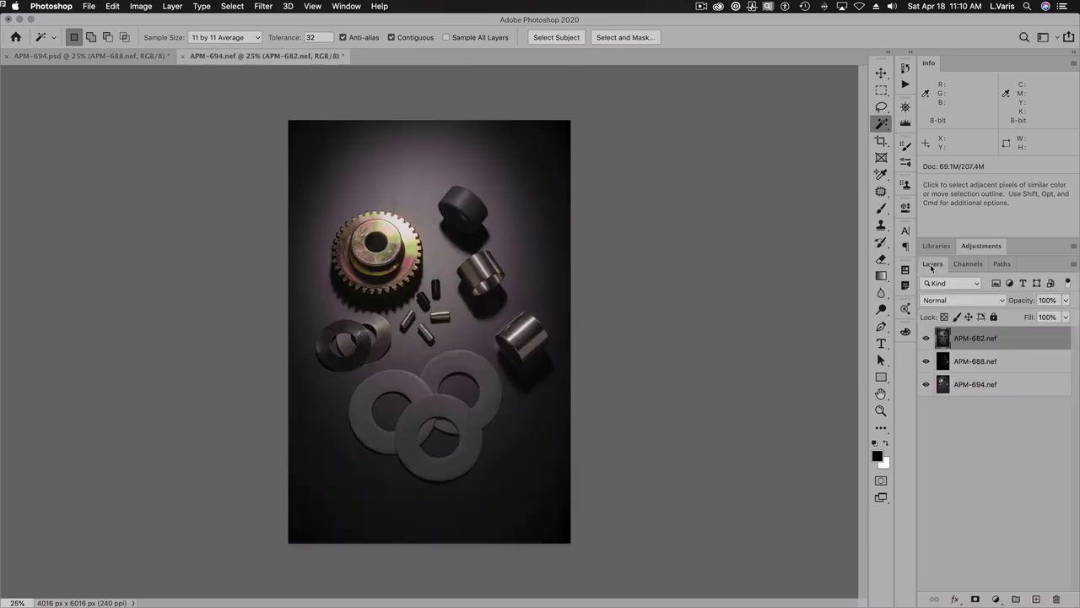
left_click(925, 339)
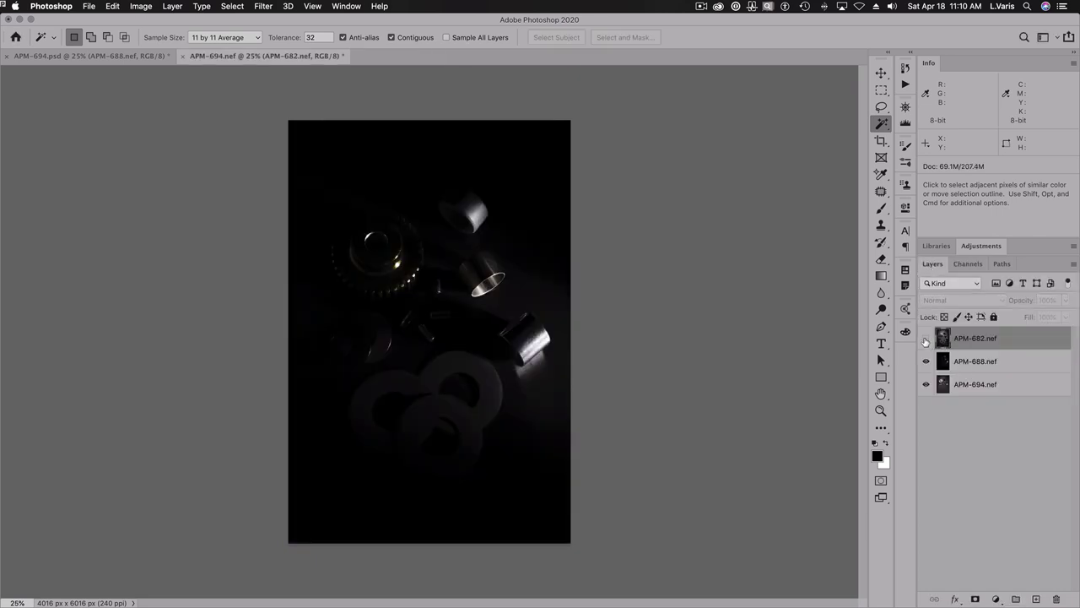
left_click(926, 339)
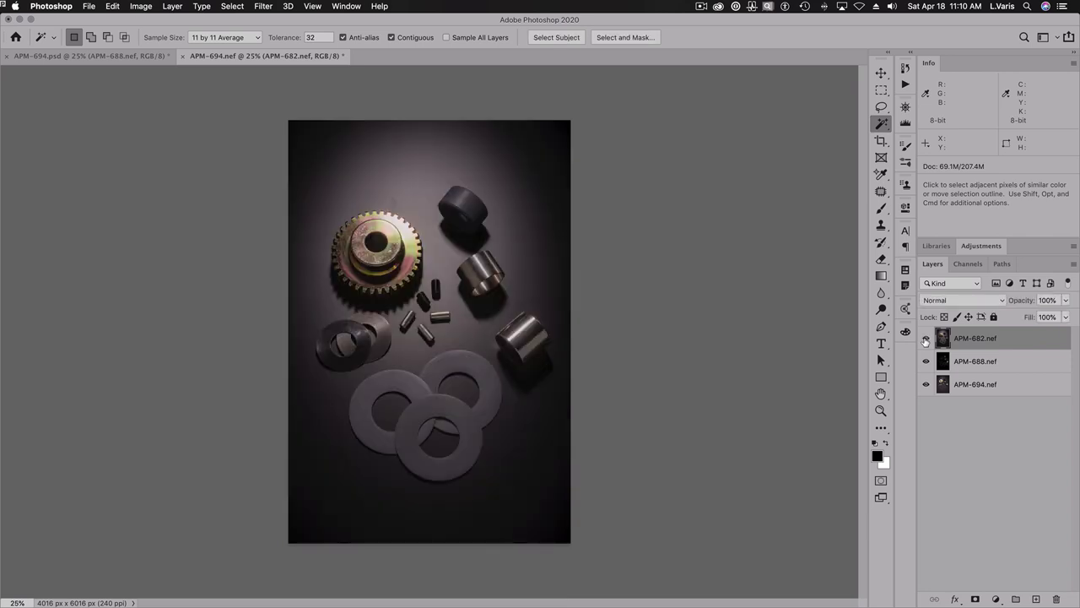
left_click(926, 338)
left_click(926, 338)
left_click(80, 56)
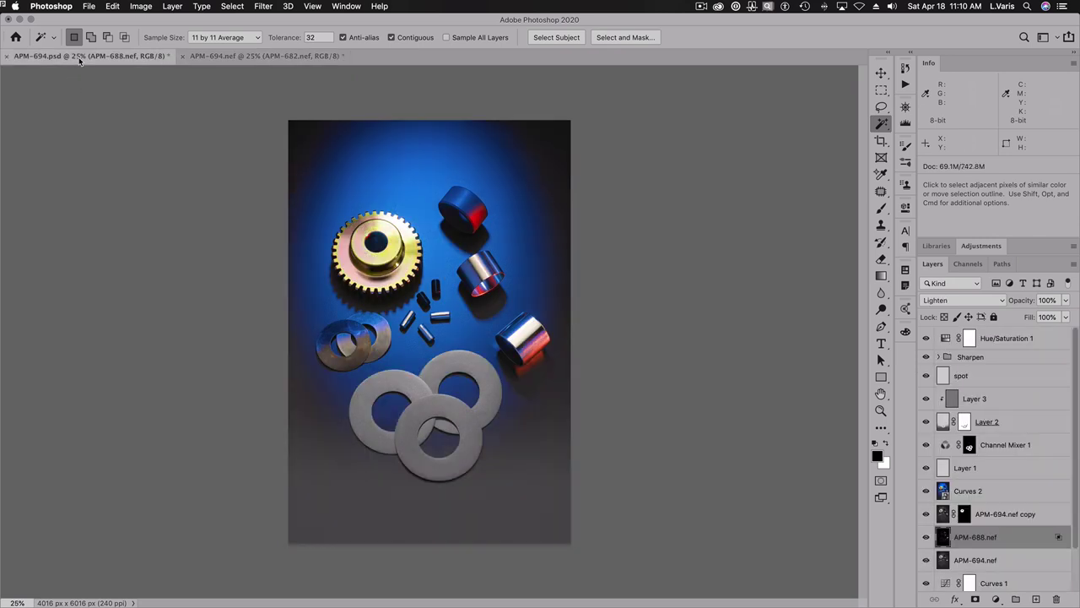
left_click(255, 57)
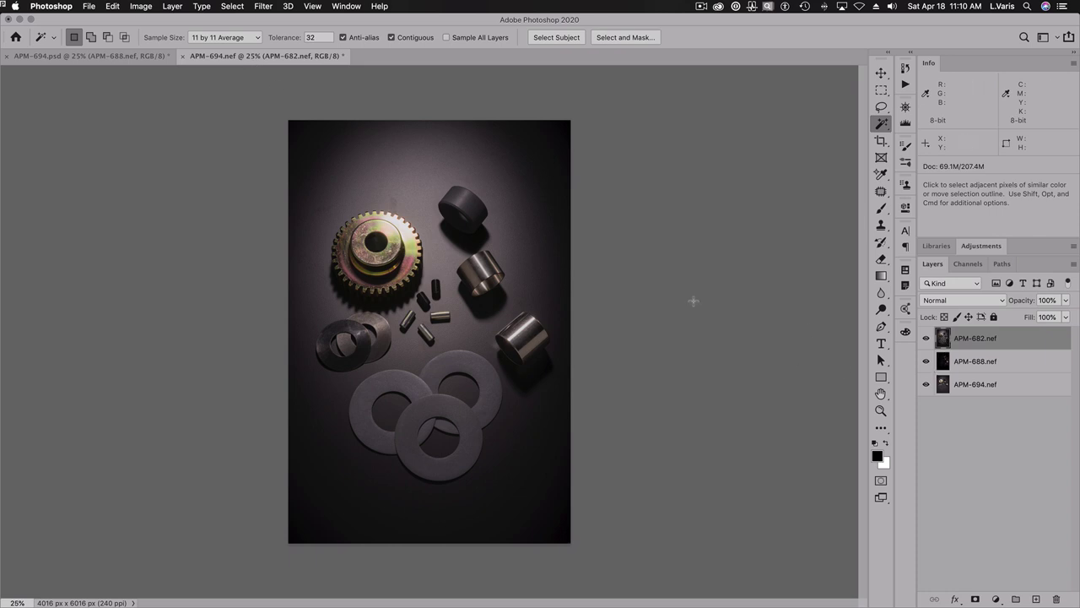
Move APM-682.nef to the bottom of the stack and hide APM-688.nef and APM-694.nef
left_click_drag(943, 337, 942, 384)
left_click(926, 338)
left_click(926, 361)
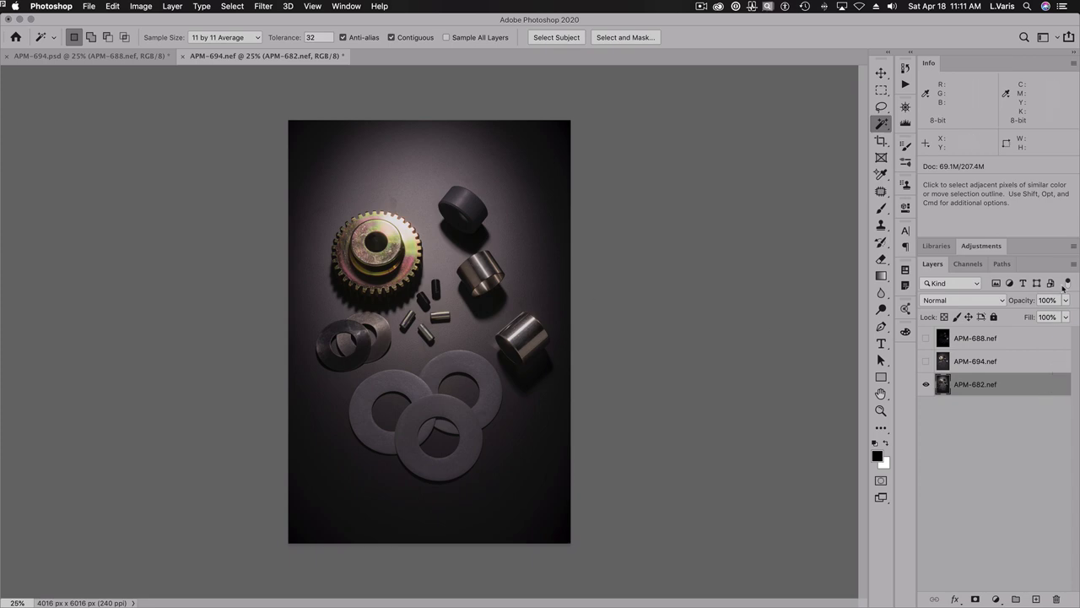
In APM-682.nef's Blending Options, uncheck R and G so only the B channel blends
left_click(1074, 265)
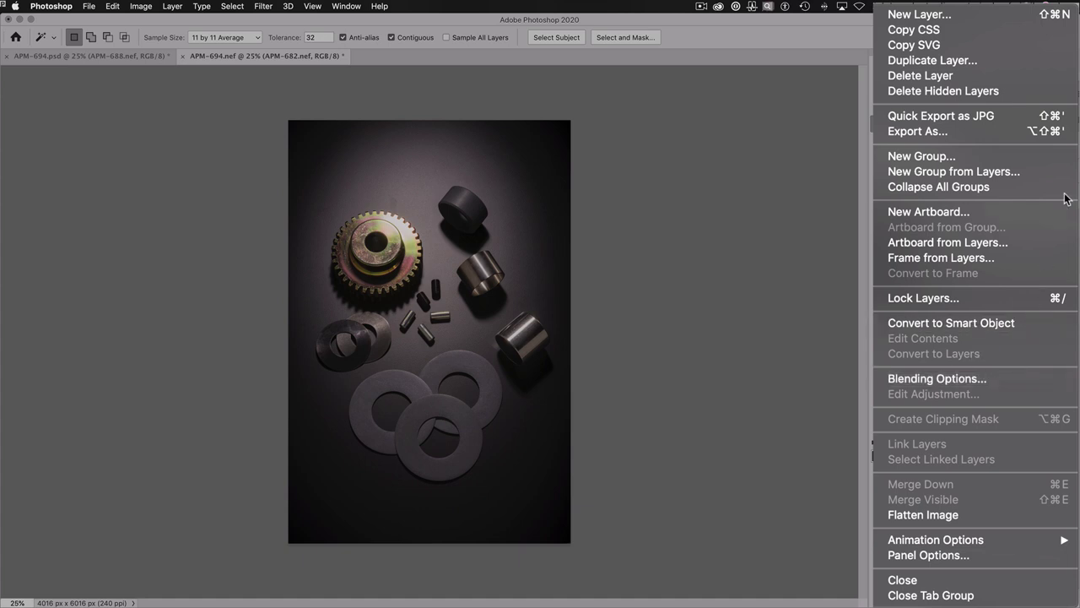
left_click(986, 378)
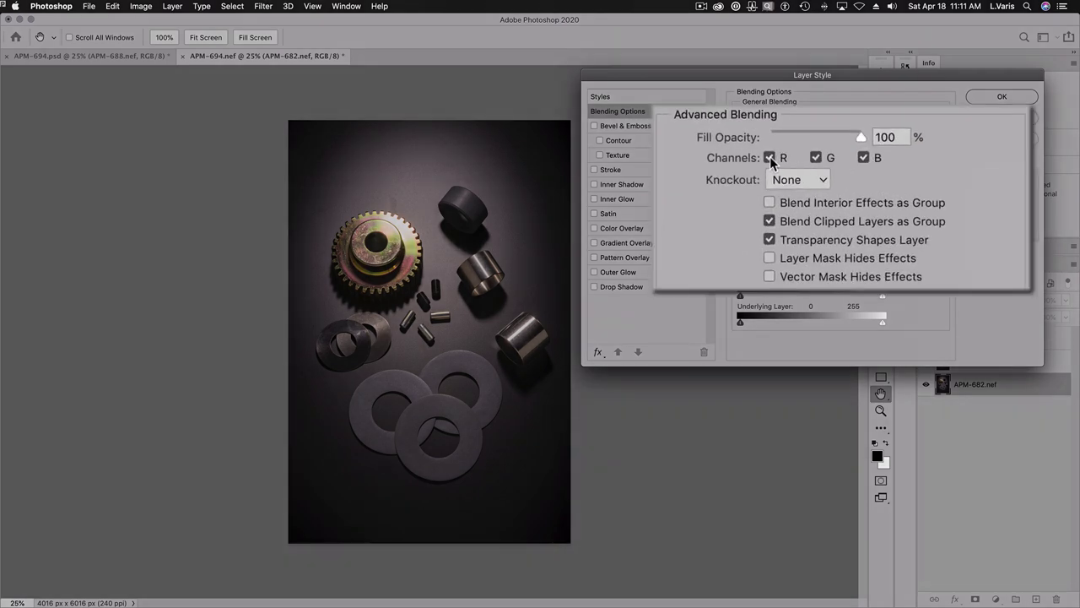
left_click(770, 157)
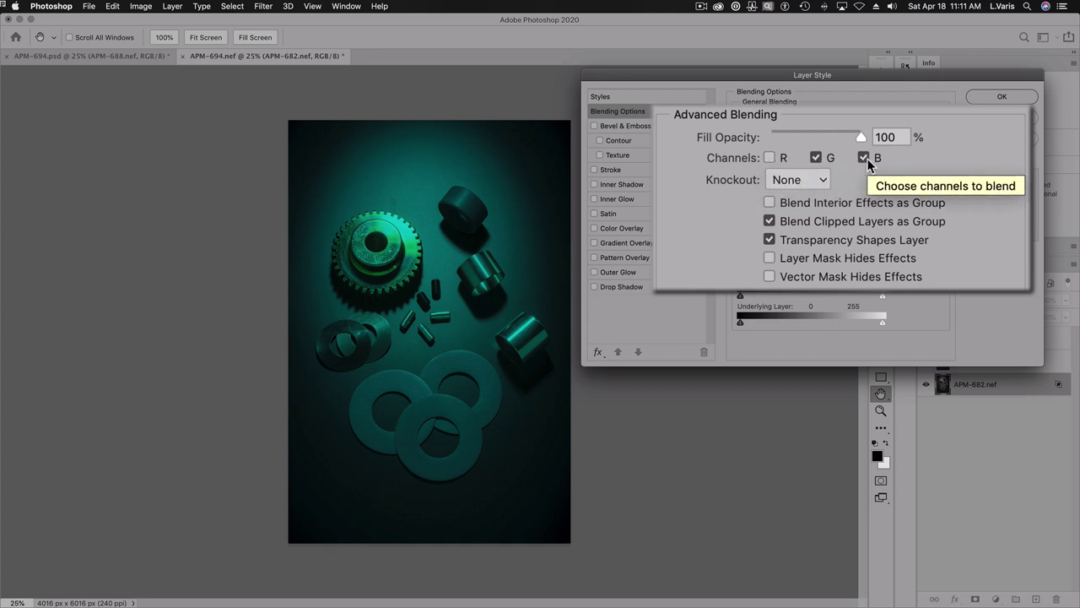
left_click(816, 159)
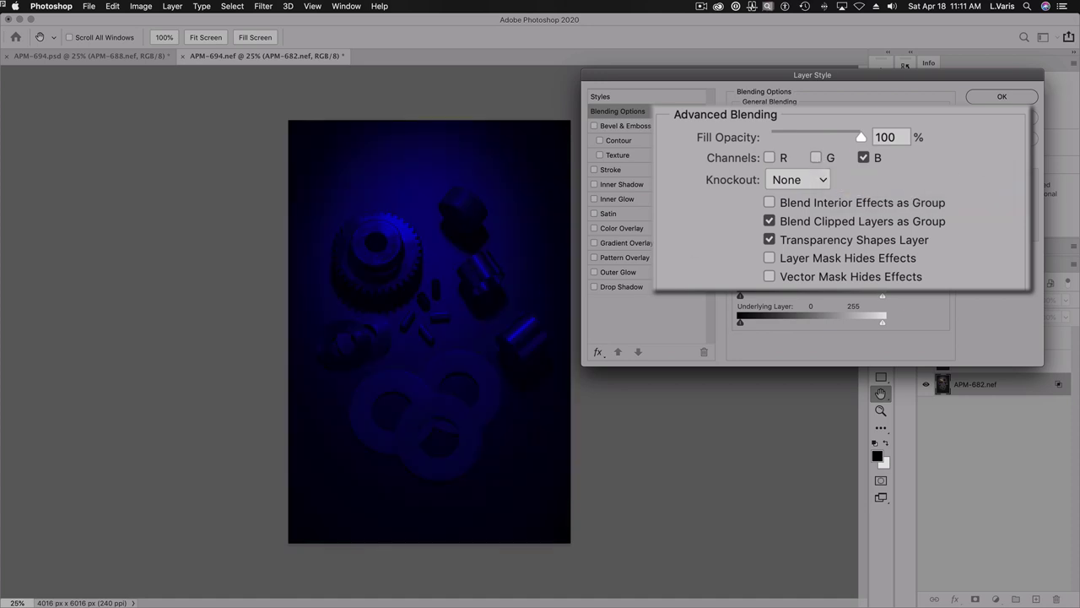
left_click(982, 99)
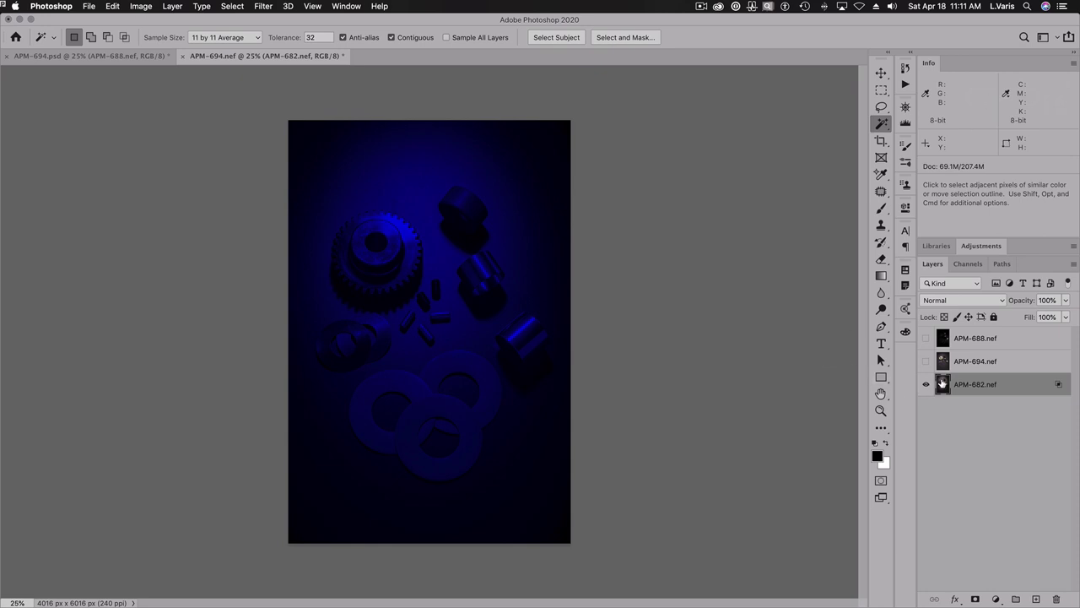
Duplicate APM-682.nef, set the copy to Screen, and make APM-688.nef visible
left_click_drag(943, 384, 1036, 597)
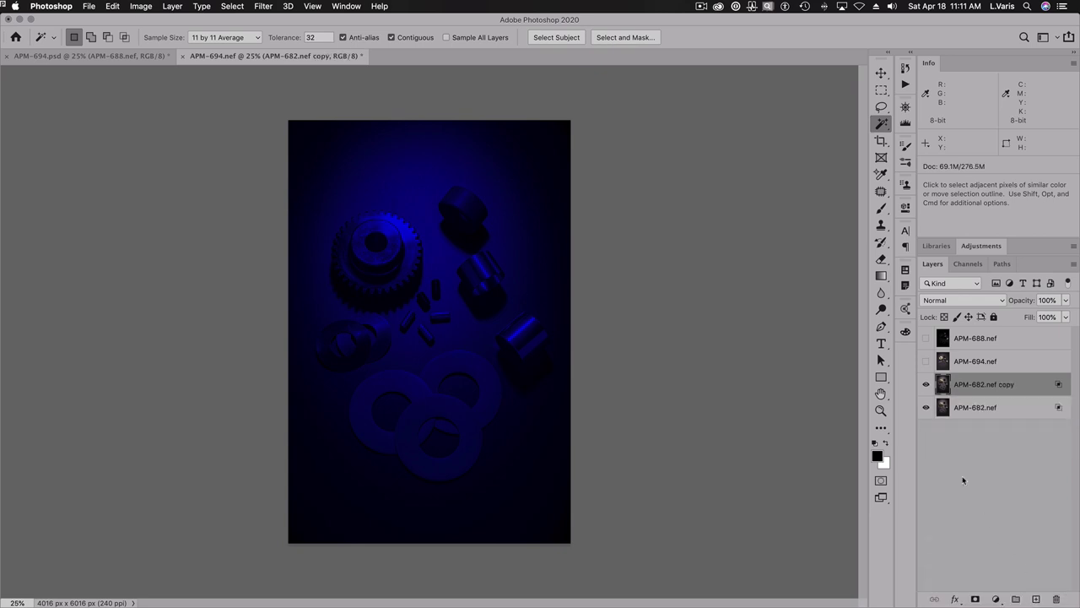
left_click(962, 301)
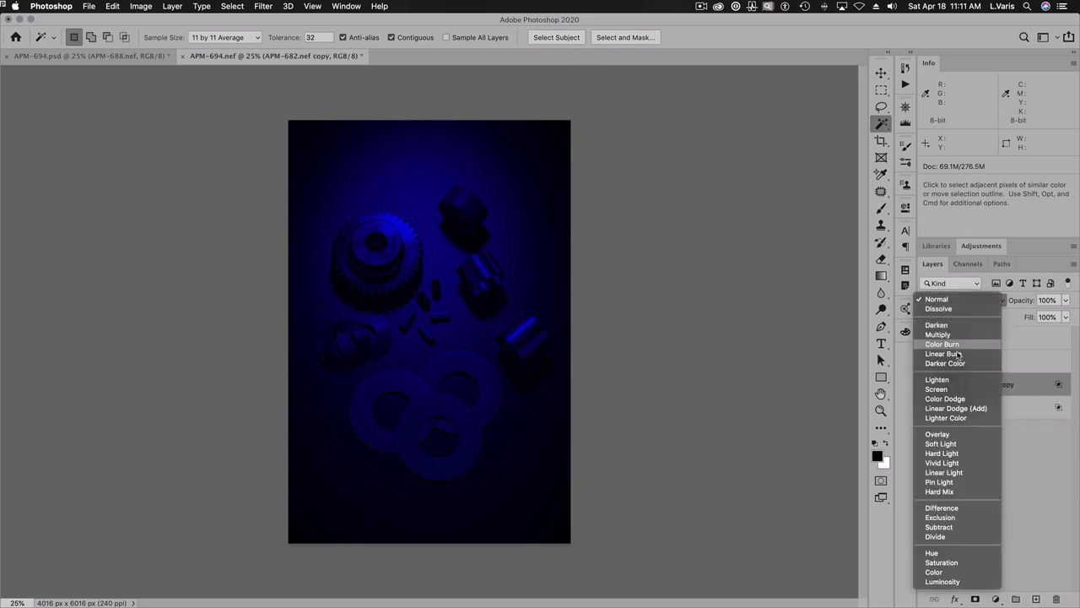
left_click(954, 390)
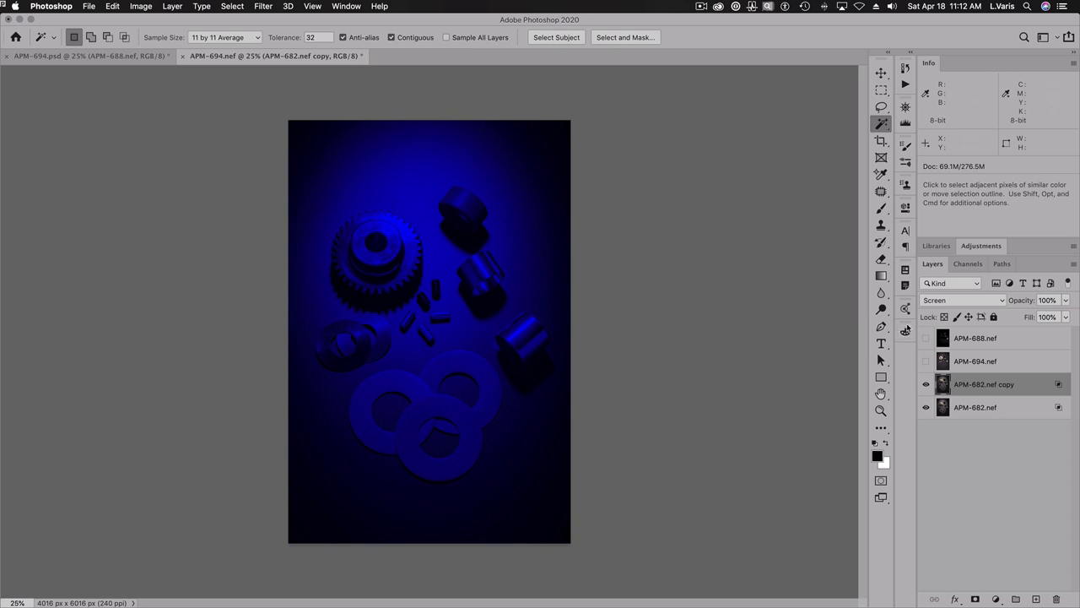
left_click(926, 337)
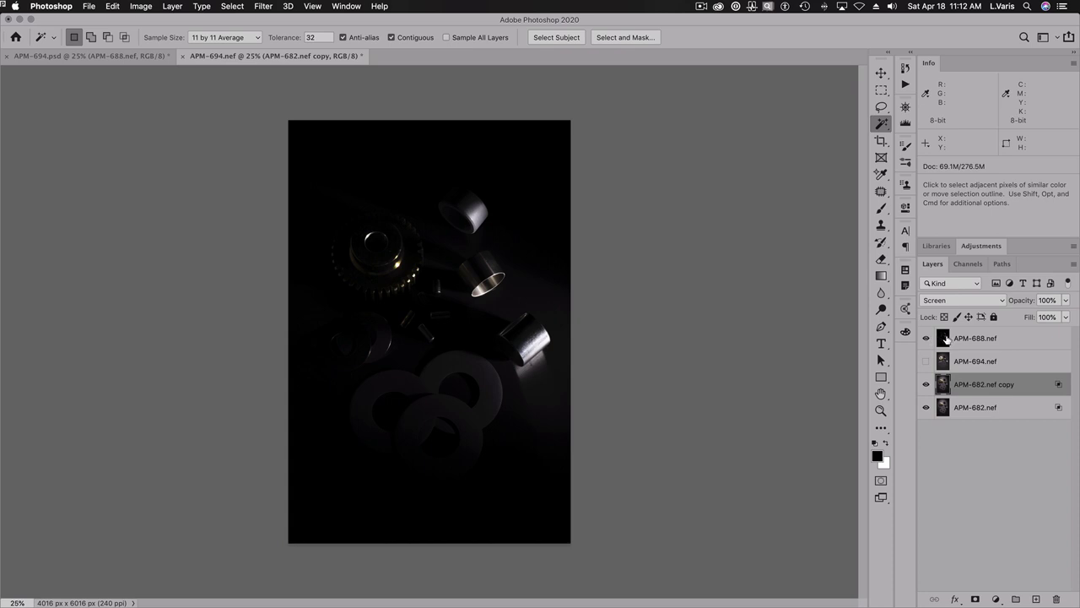
Move APM-688.nef below APM-694.nef and toggle it off and on to compare
left_click_drag(946, 338, 943, 362)
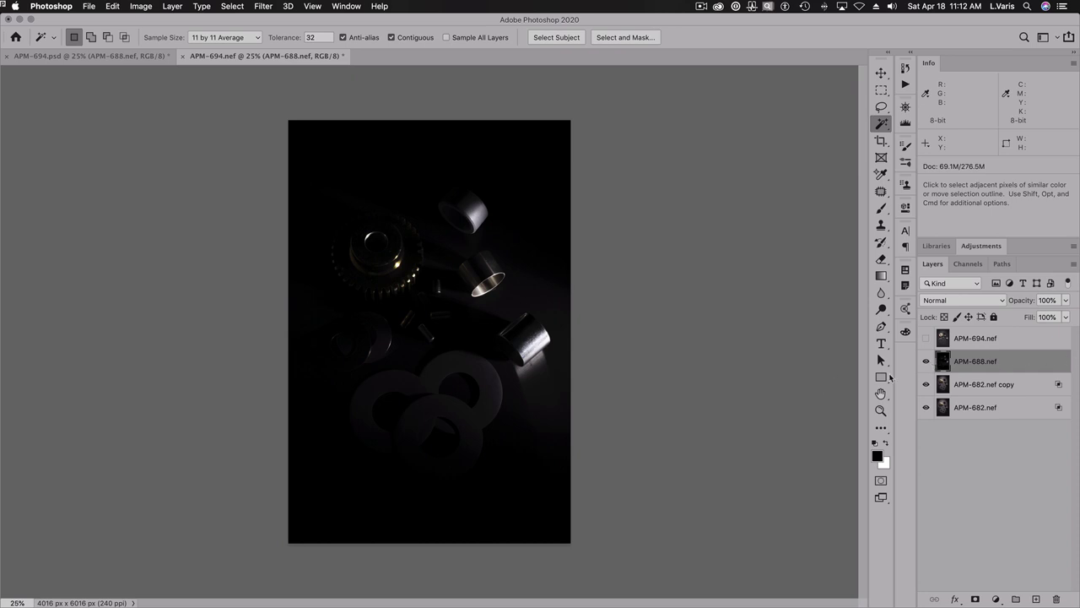
left_click(925, 361)
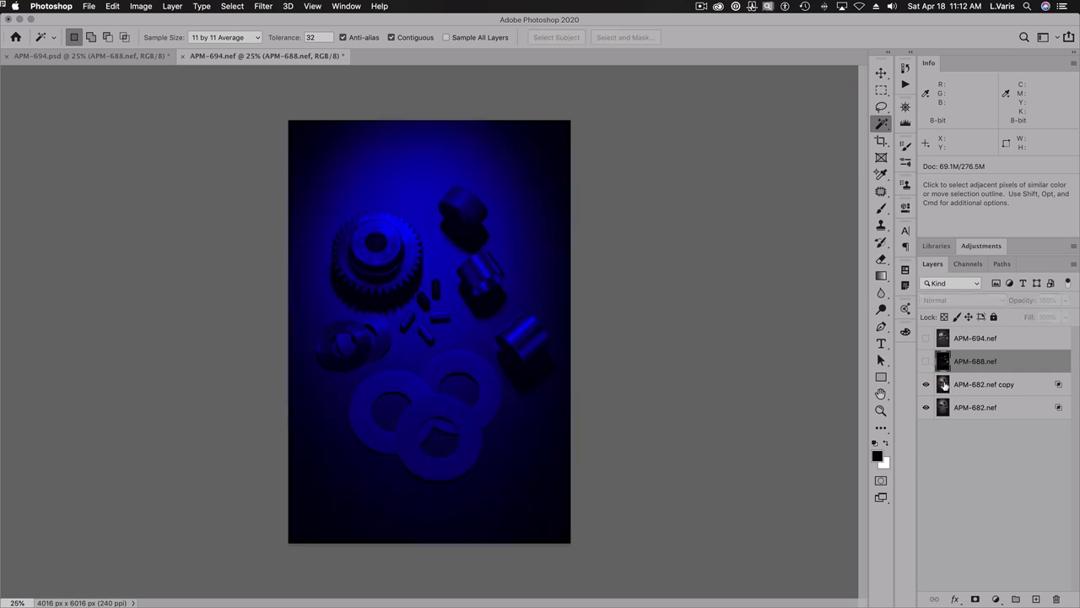
left_click(925, 363)
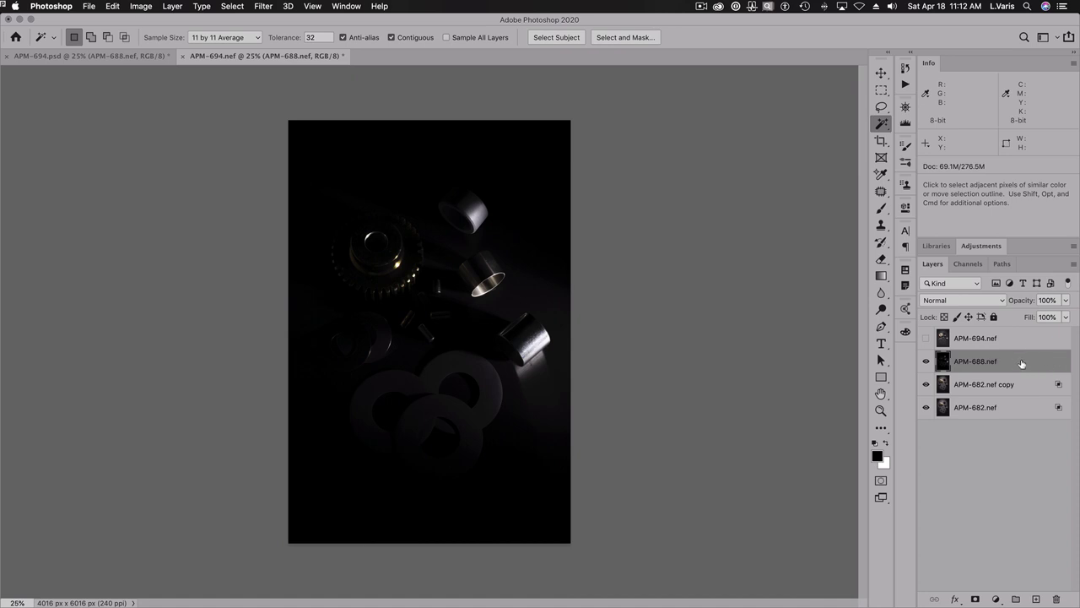
Uncheck B and G in APM-688.nef's Blending Options so only red blends
double_click(1021, 363)
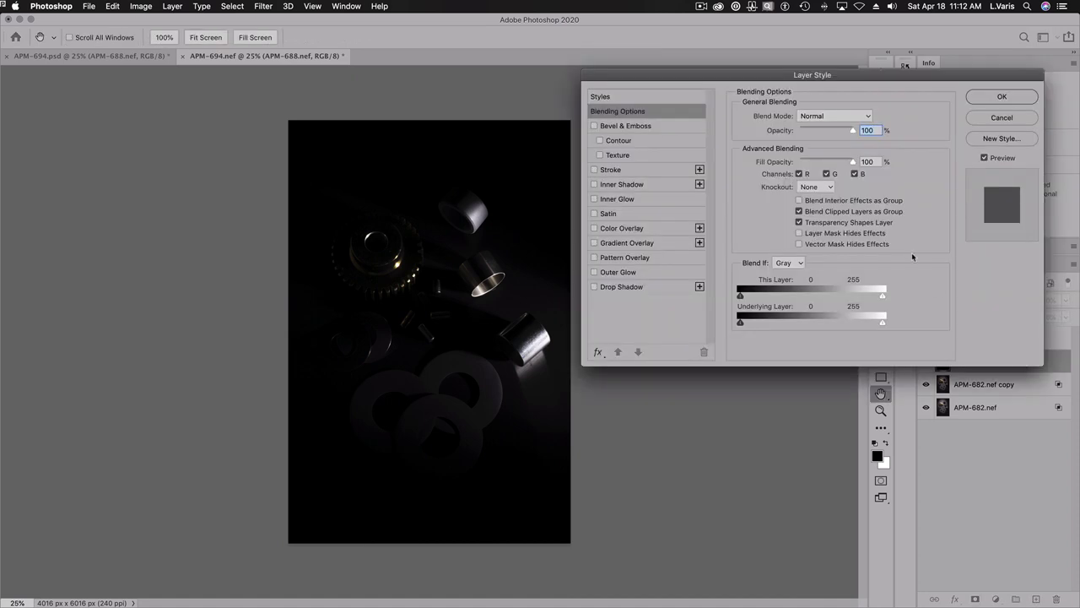
left_click(855, 174)
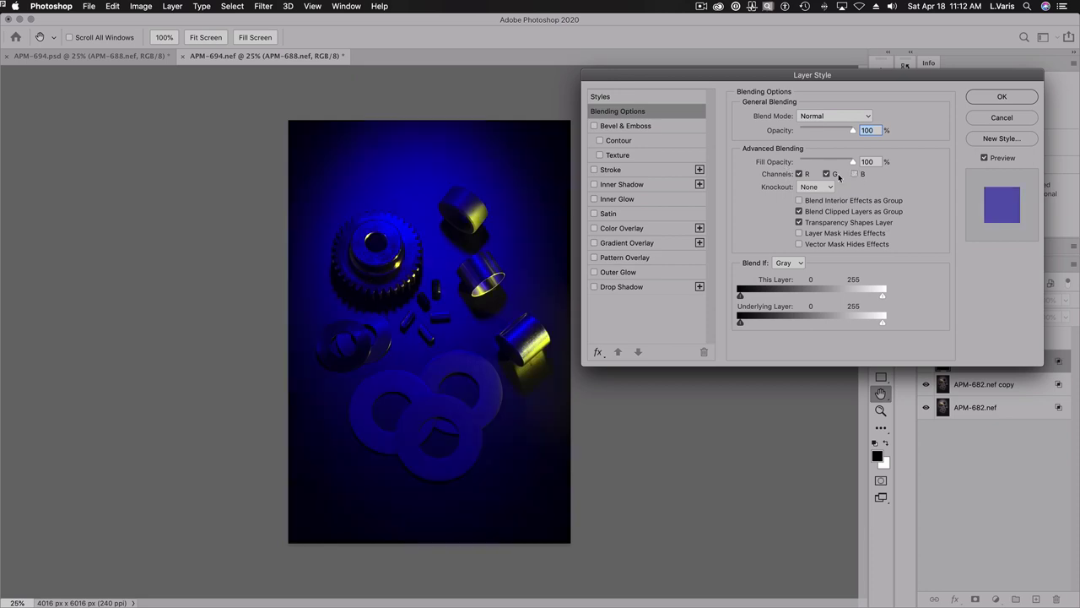
left_click(827, 174)
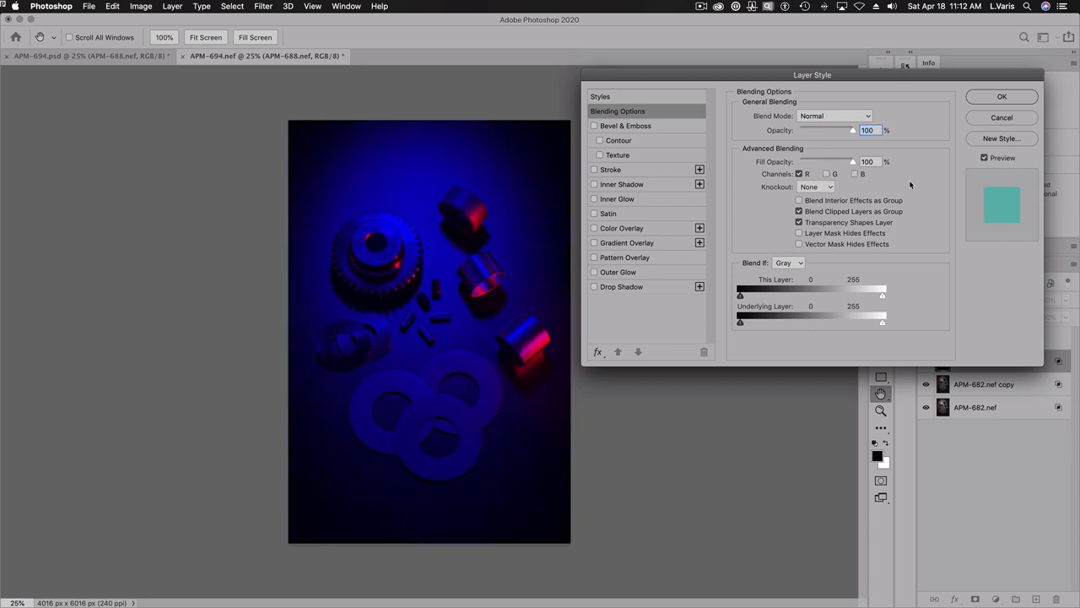
left_click(979, 101)
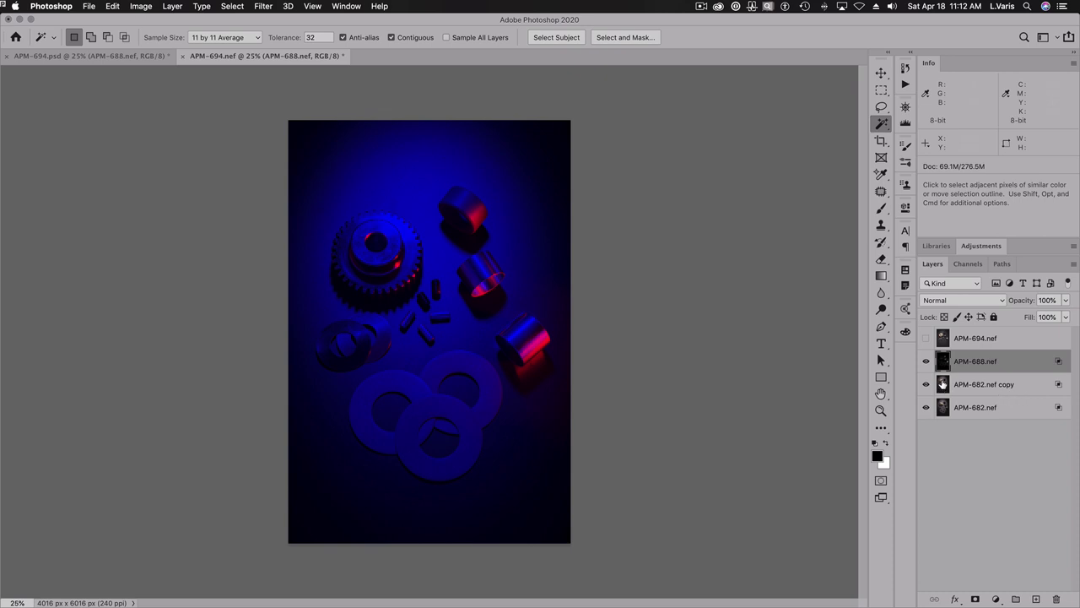
Create APM-682.nef copy 2 blending only green, in Screen mode at 70% opacity
left_click_drag(942, 384, 1036, 591)
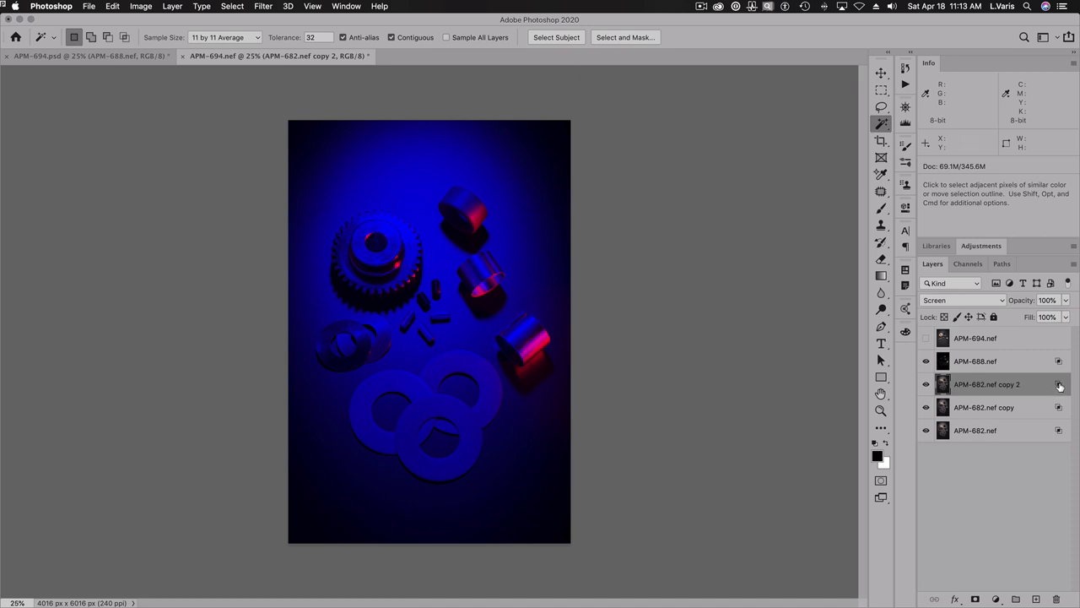
double_click(1060, 385)
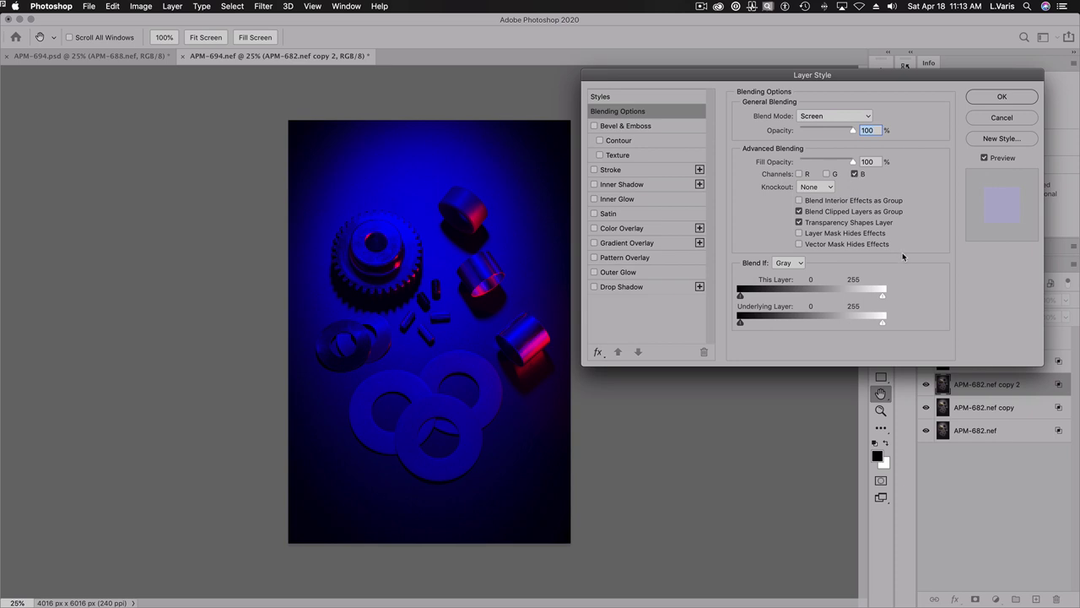
left_click(855, 173)
left_click(826, 174)
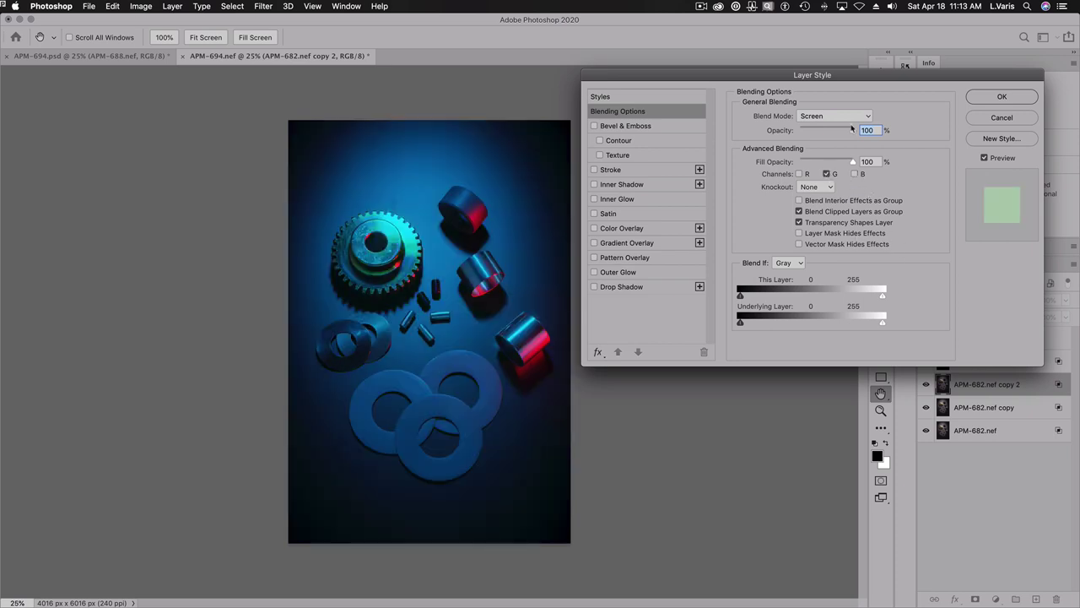
left_click_drag(854, 132, 835, 134)
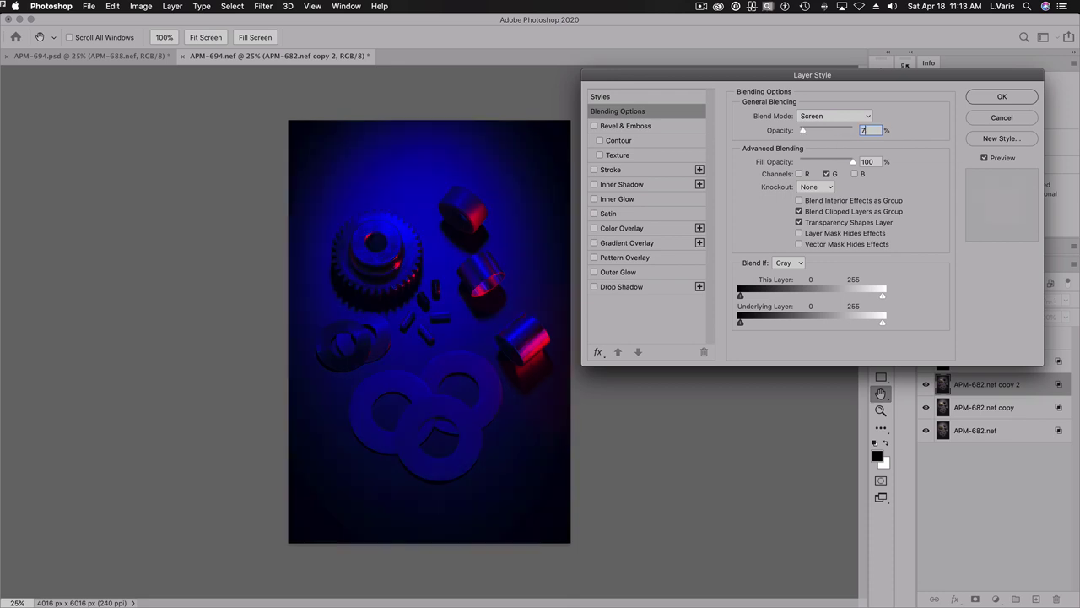
left_click_drag(837, 133, 837, 133)
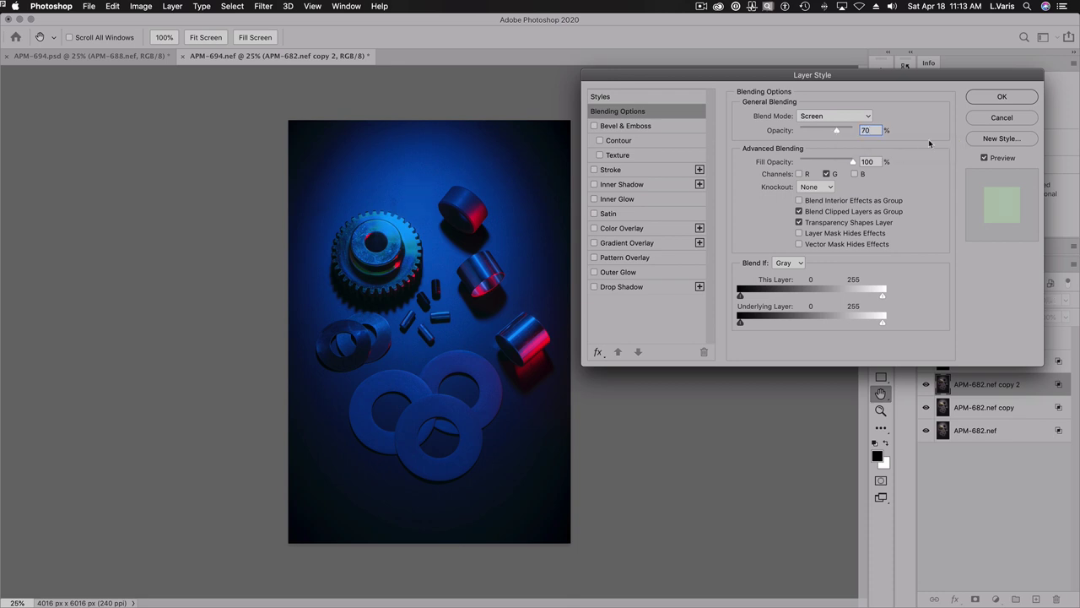
left_click(985, 99)
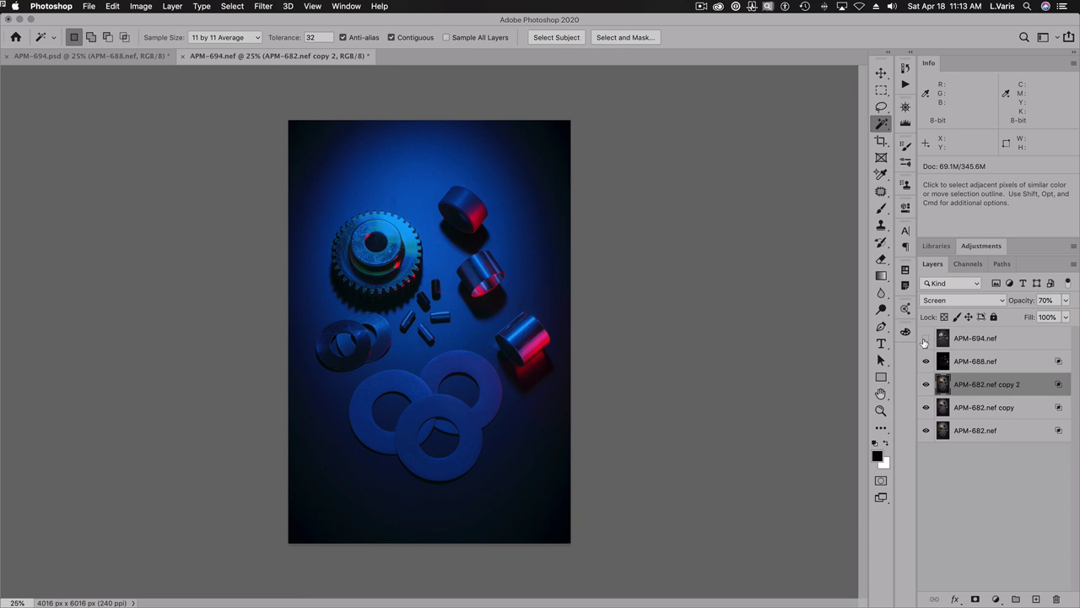
Show APM-694.nef and toggle it to compare against the blue version
left_click(925, 338)
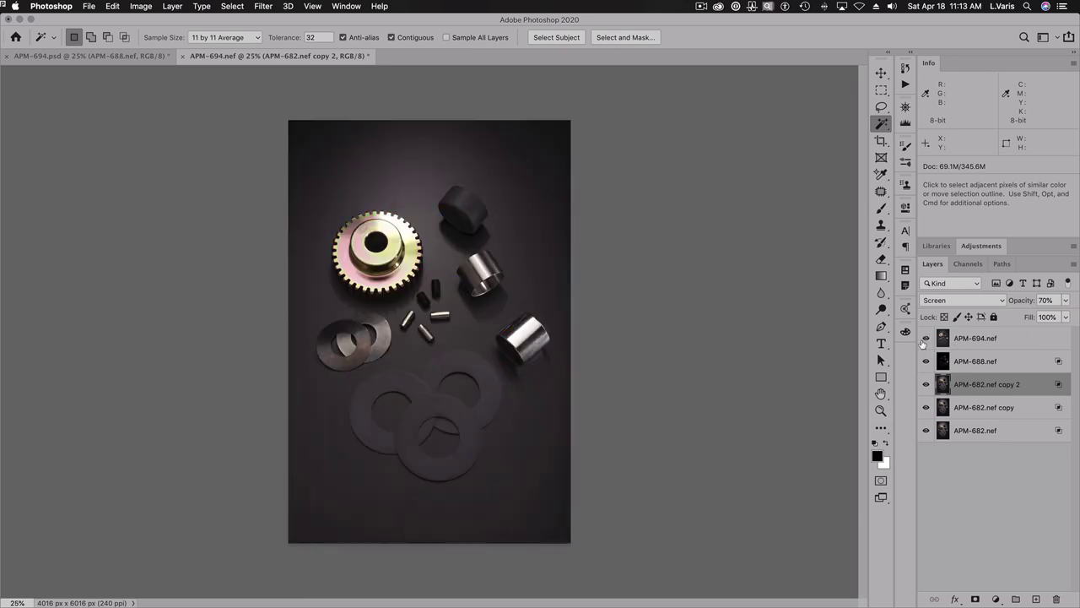
left_click(926, 339)
left_click(925, 339)
left_click(926, 338)
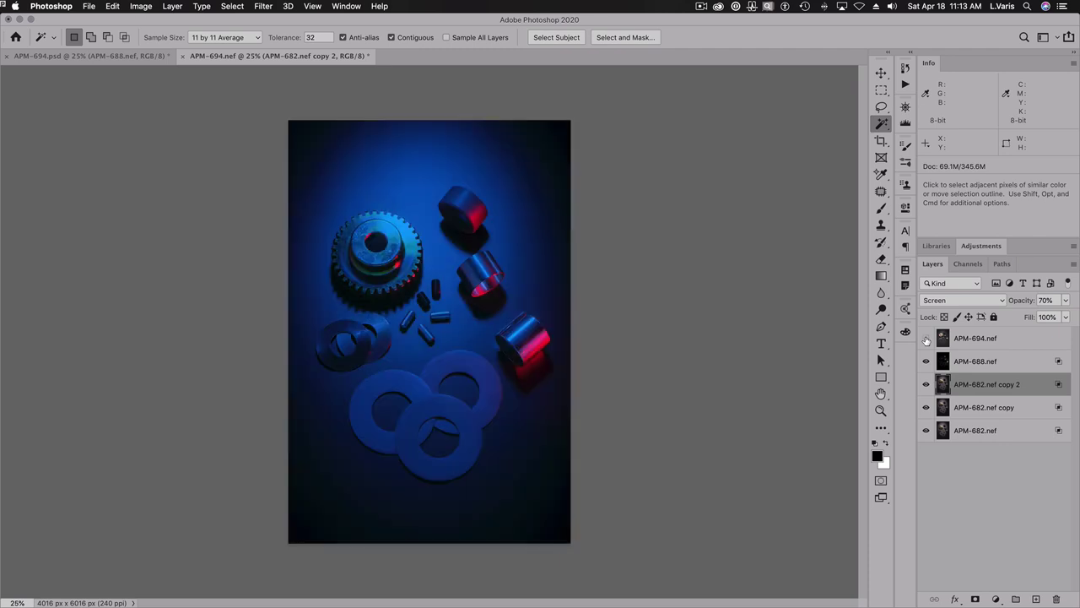
left_click(926, 338)
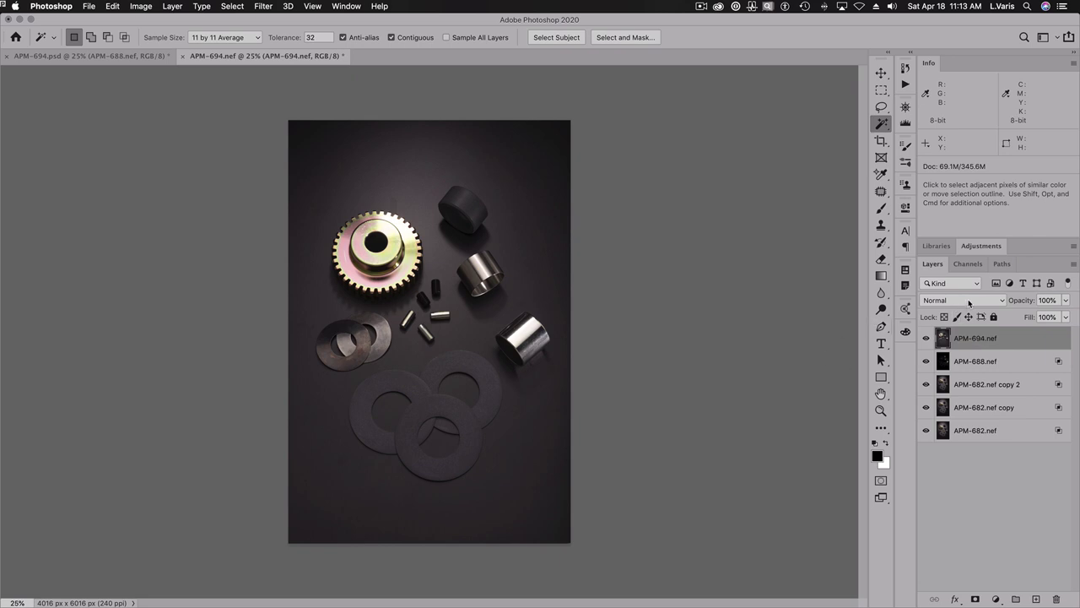
Set APM-694.nef to Lighten blend mode and toggle it to compare before and after
left_click(968, 300)
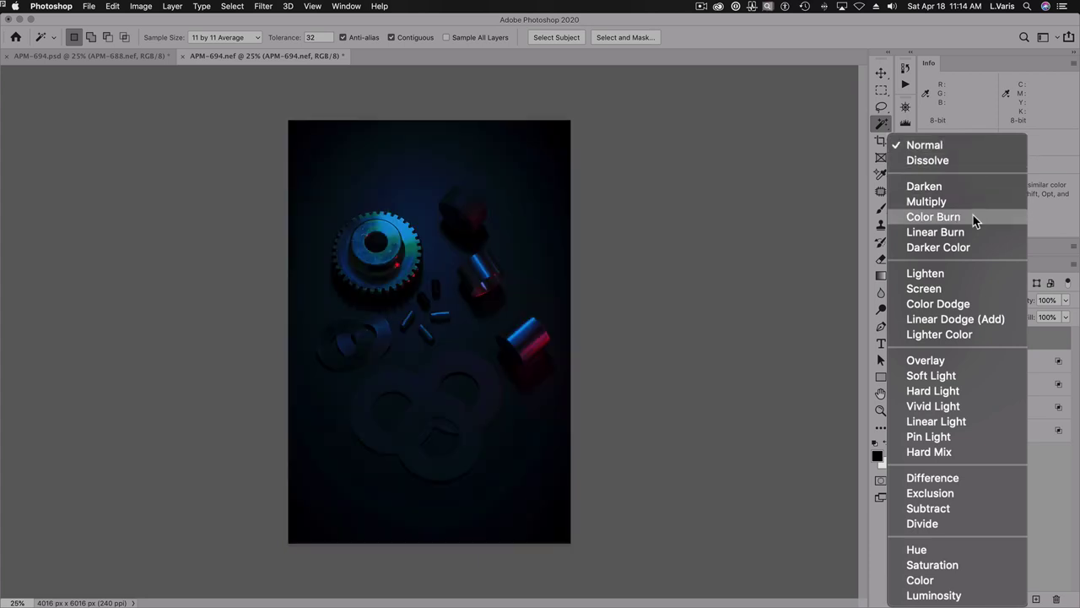
left_click(965, 336)
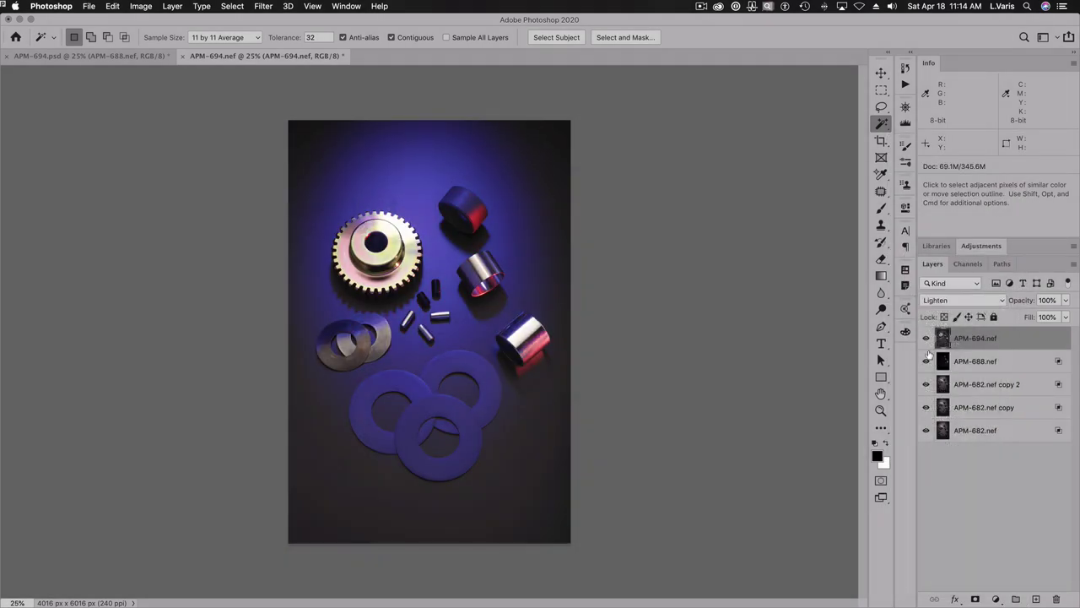
left_click(925, 338)
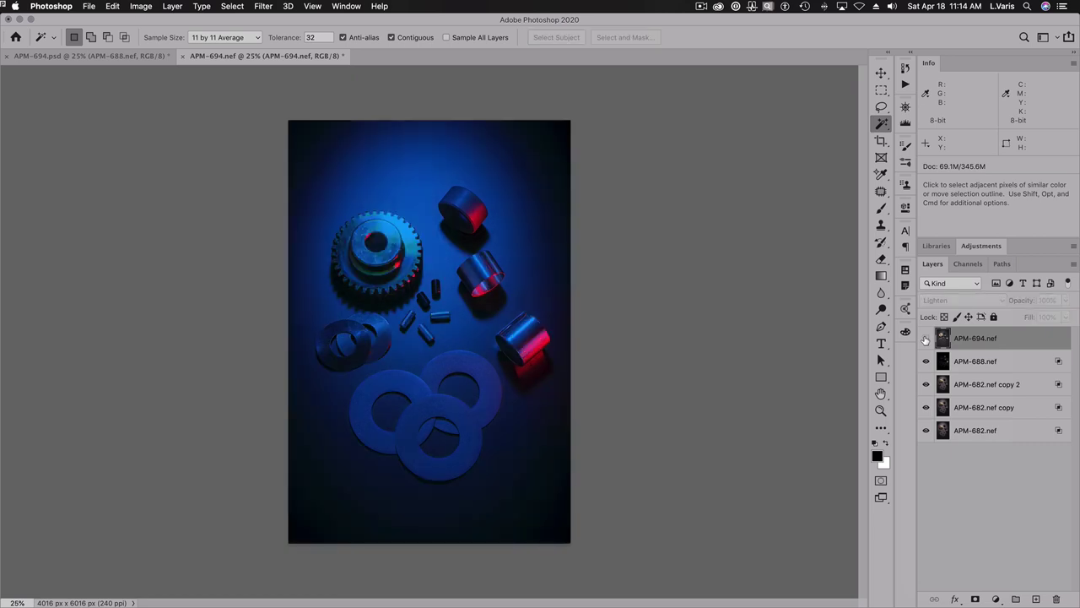
left_click(925, 338)
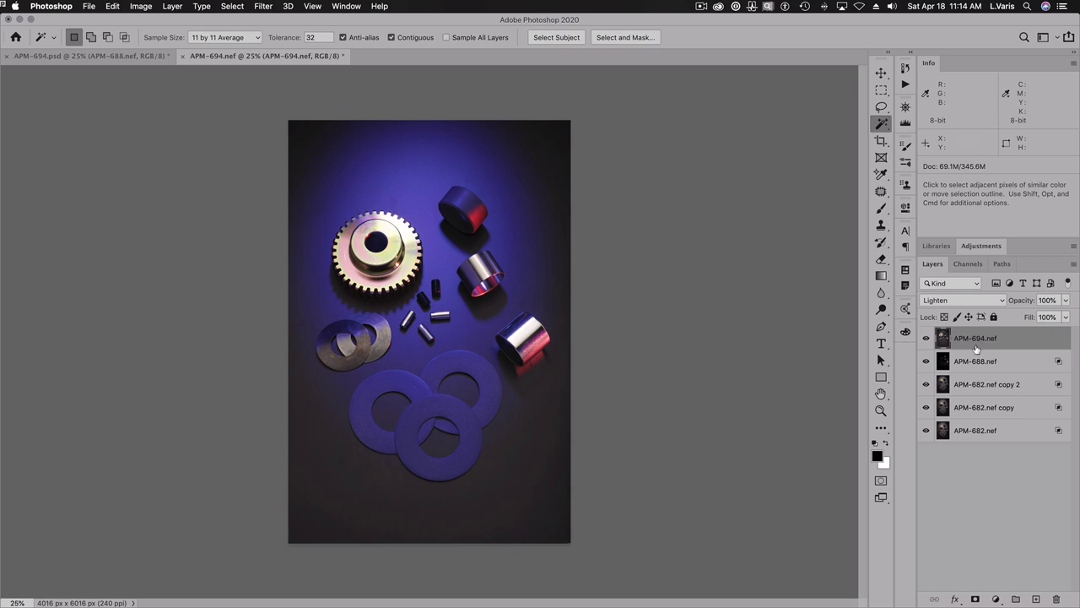
left_click(926, 337)
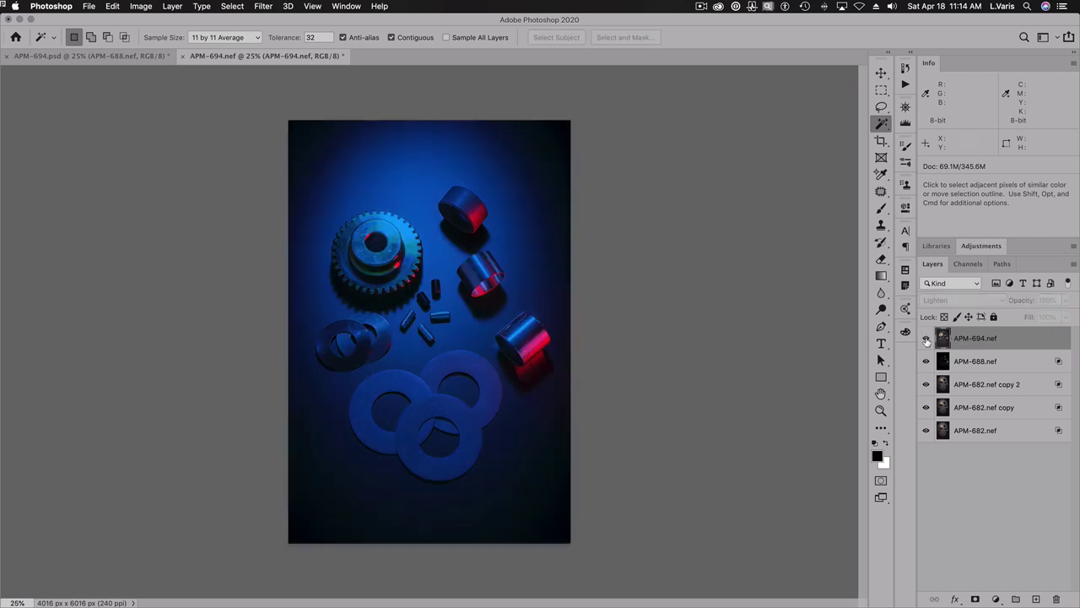
left_click(926, 338)
left_click(926, 339)
left_click(926, 338)
left_click(925, 338)
left_click(926, 339)
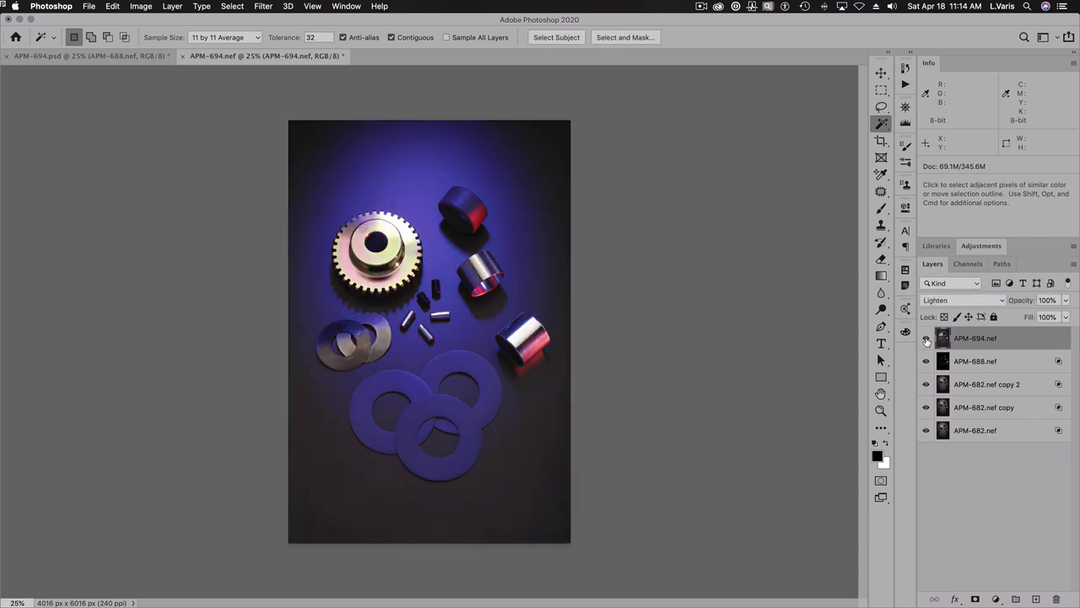
left_click(925, 338)
left_click(925, 338)
left_click(1012, 362)
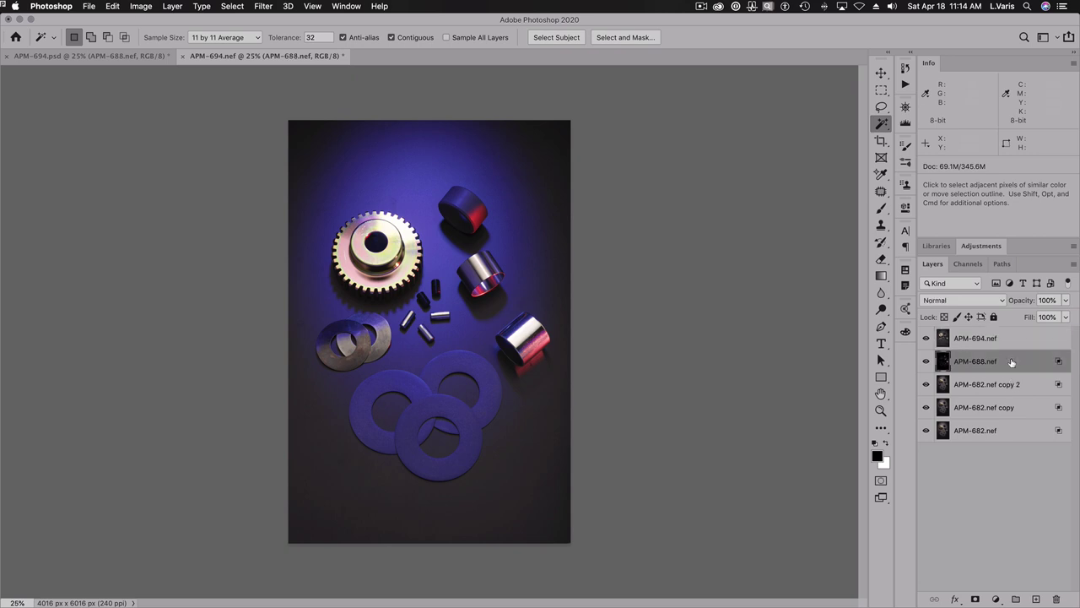
Add a Curves adjustment layer above APM-688.nef, toggling APM-694.nef to compare
left_click(968, 264)
left_click(943, 265)
left_click(988, 247)
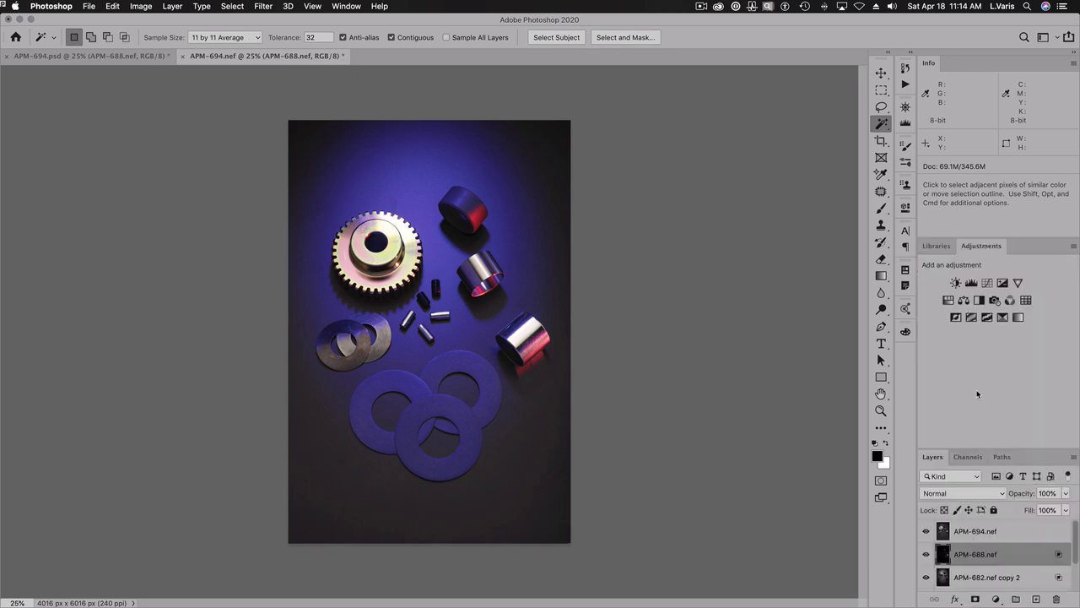
left_click(987, 283)
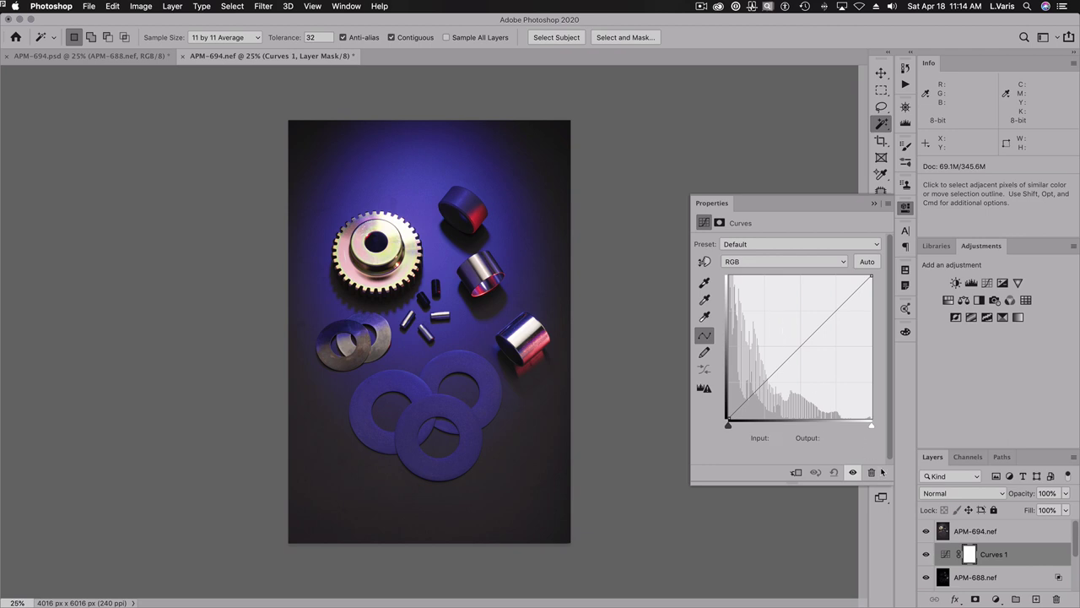
left_click(925, 530)
left_click(925, 531)
Raise the RGB curve's midtones and lift the Green channel curve
left_click_drag(811, 336, 785, 341)
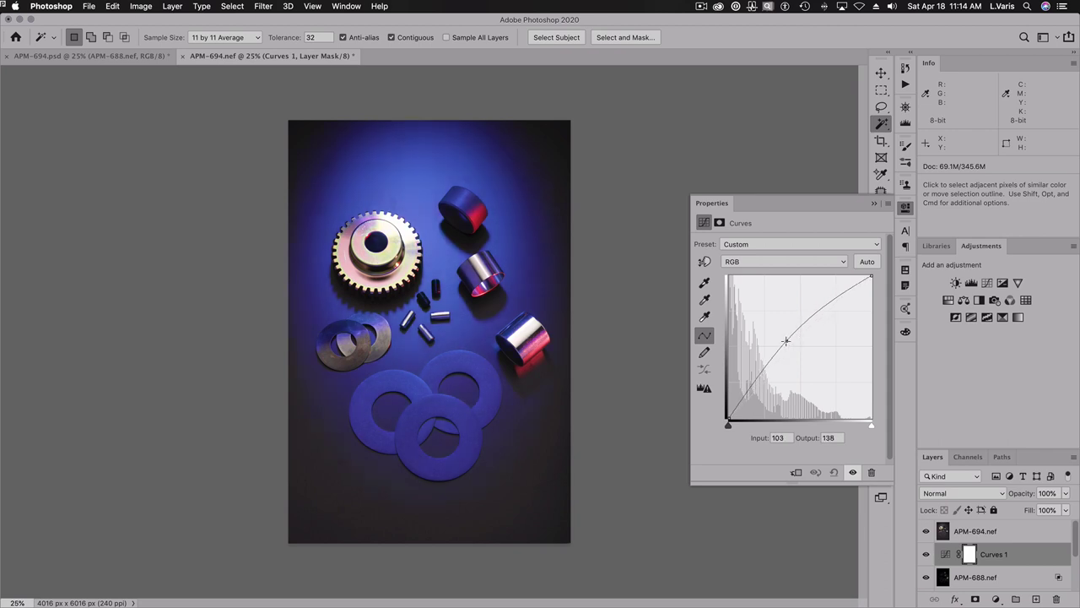
left_click(766, 265)
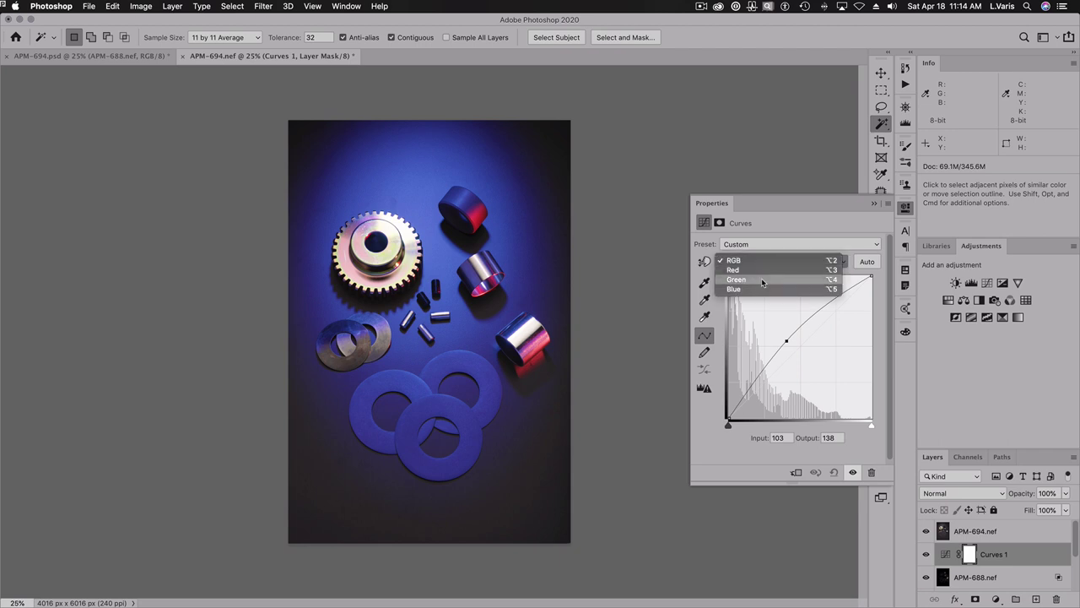
left_click(763, 281)
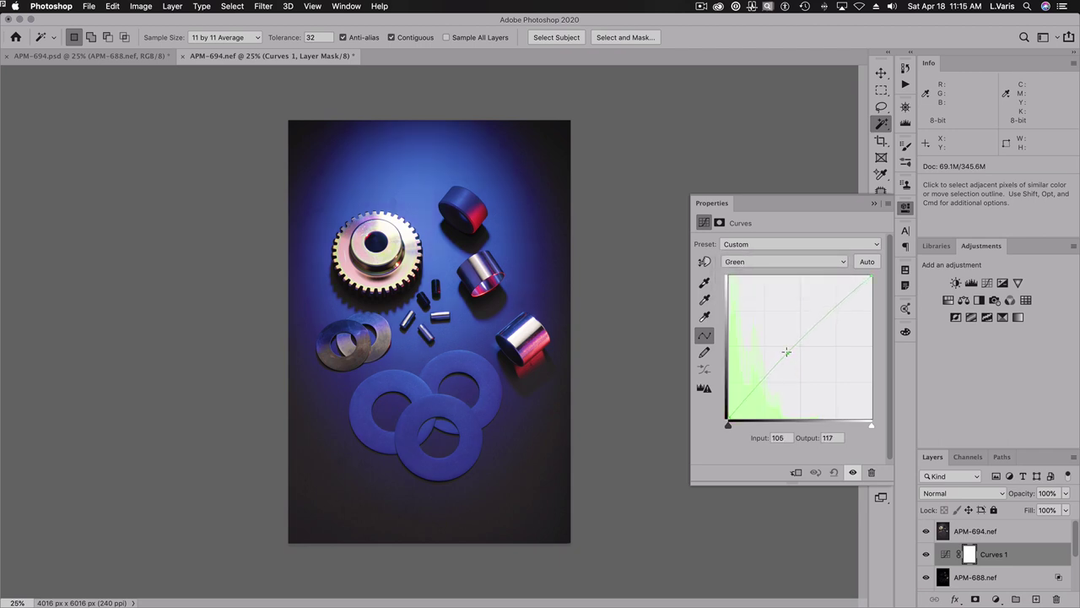
left_click_drag(787, 352, 786, 349)
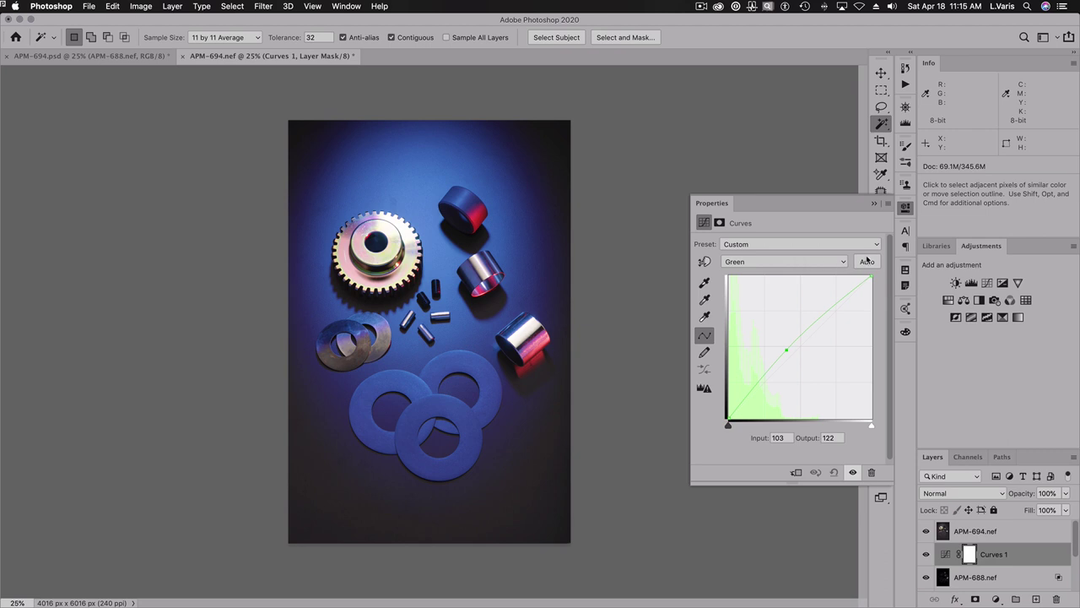
left_click(905, 208)
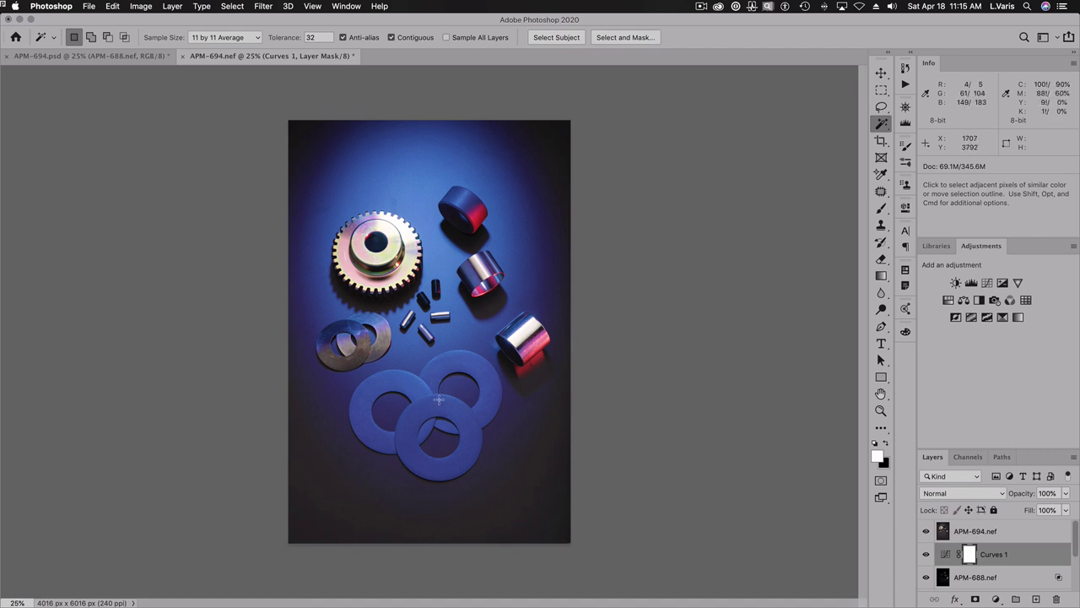
left_click(944, 530)
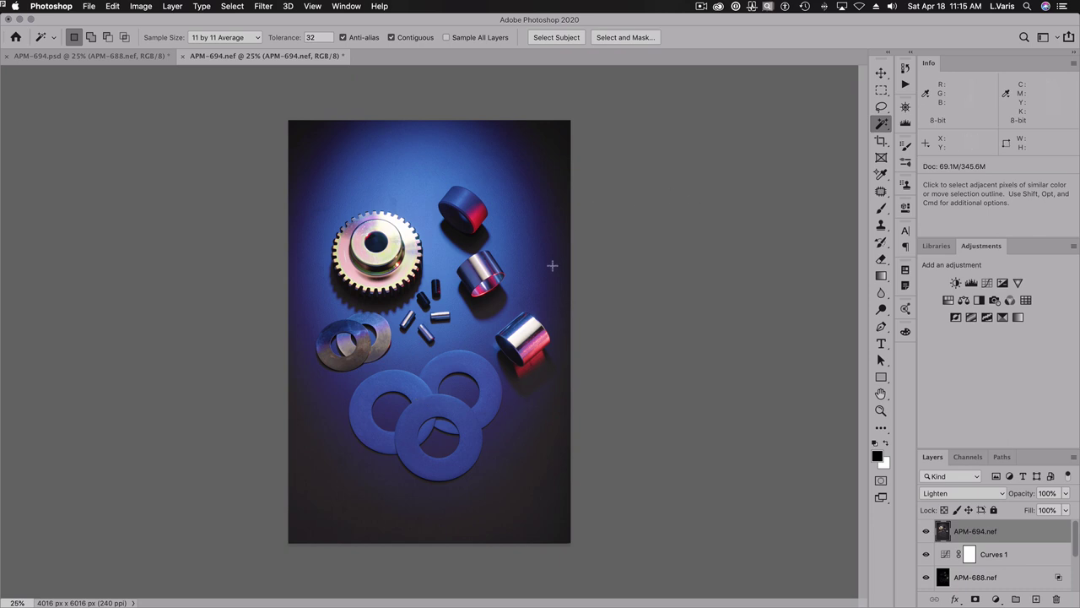
Zoom to 100% on the three overlapping blue washers and centre them in view
key("z")
left_click(429, 417)
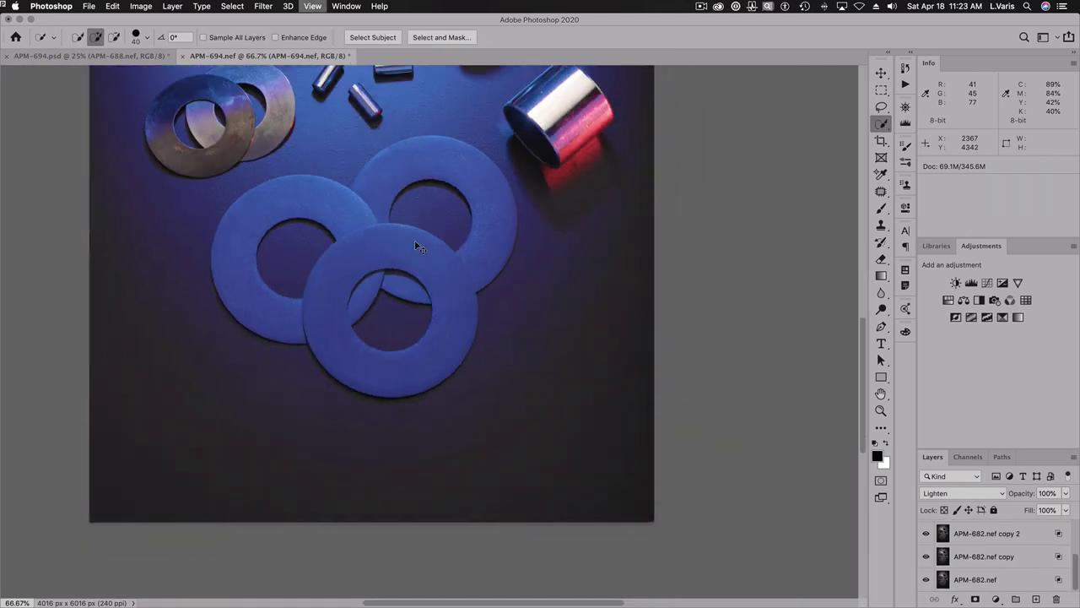
key("super+minus")
key("super+minus")
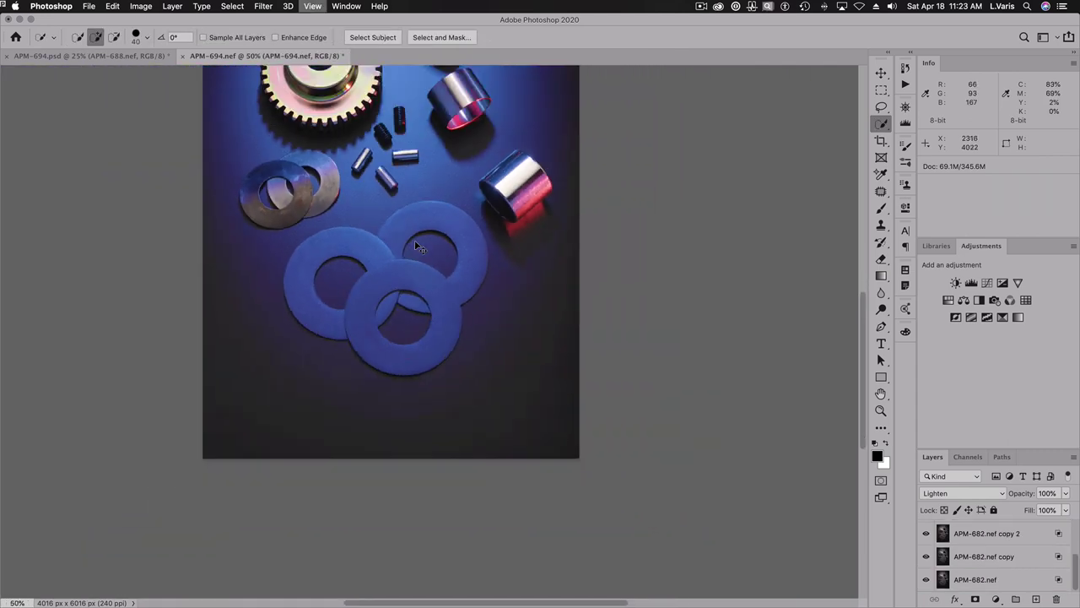
key("space")
left_click_drag(453, 212, 493, 333)
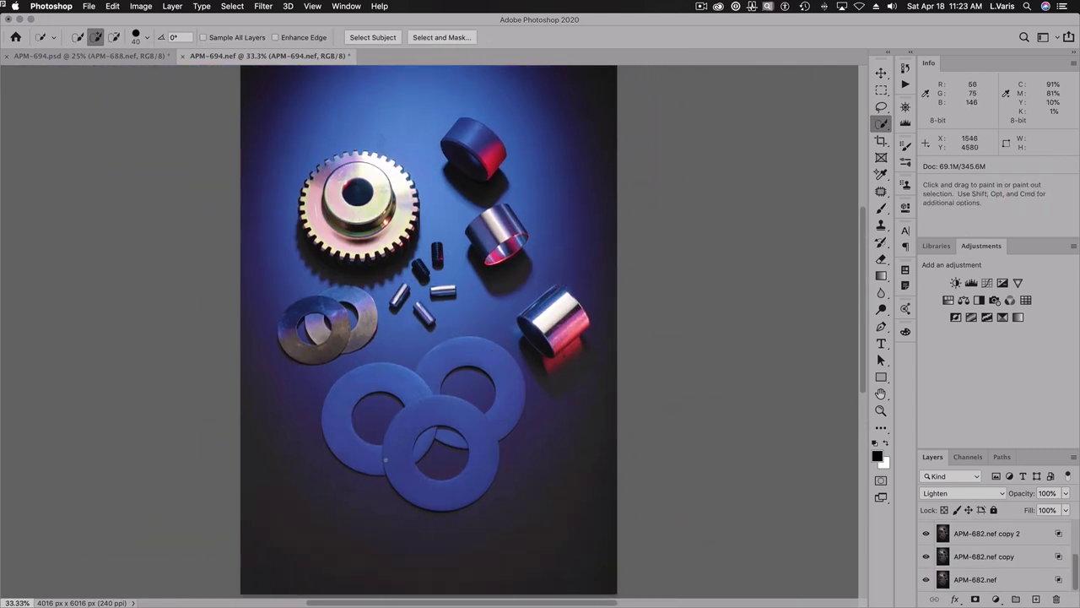
key("super+space")
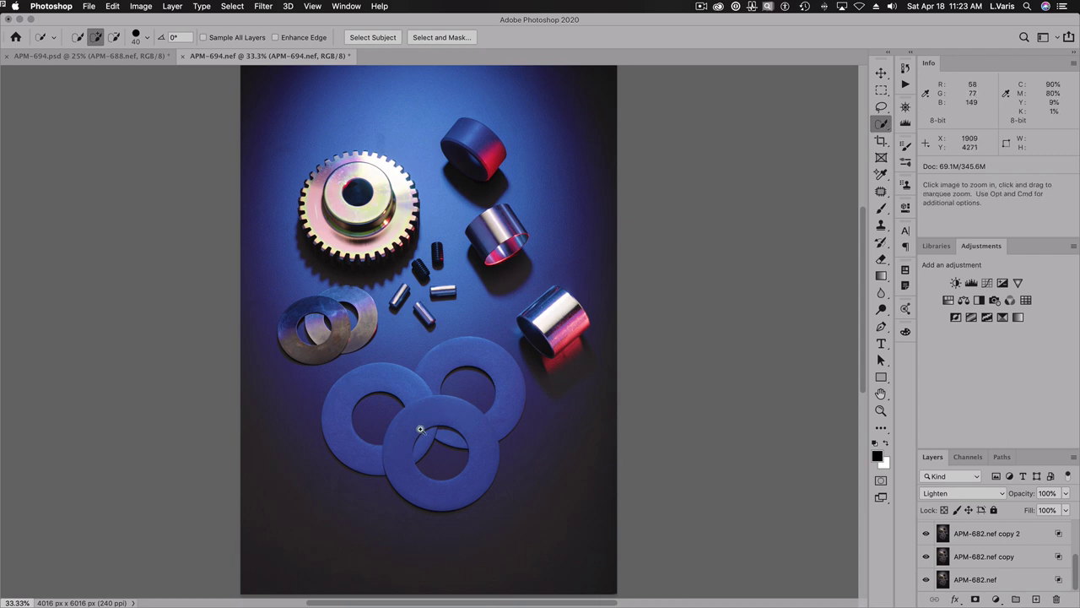
left_click(427, 415)
left_click(427, 416)
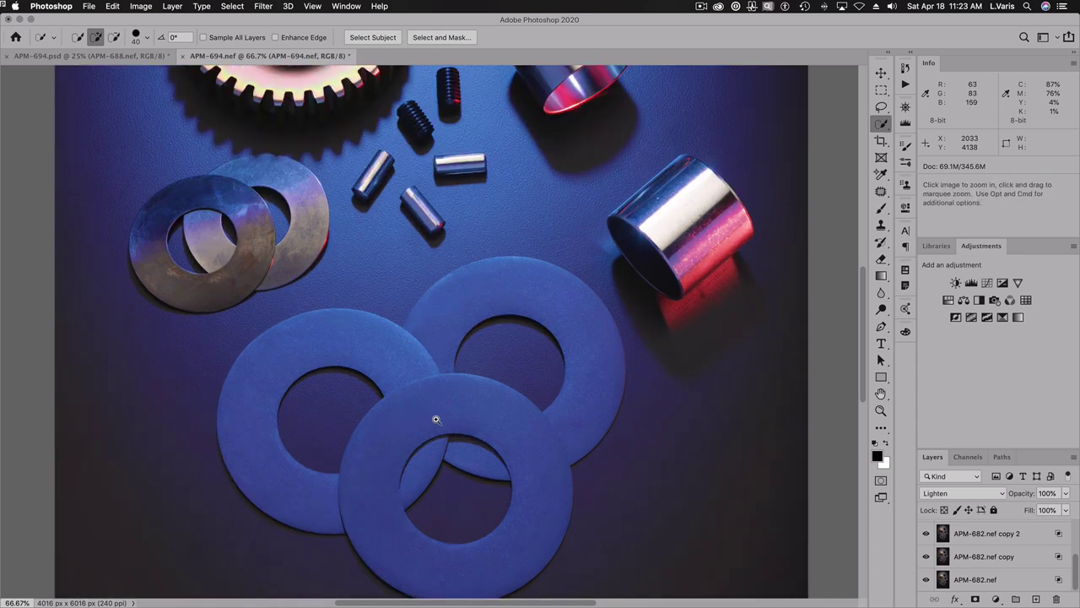
left_click(436, 419)
left_click_drag(434, 414, 427, 317)
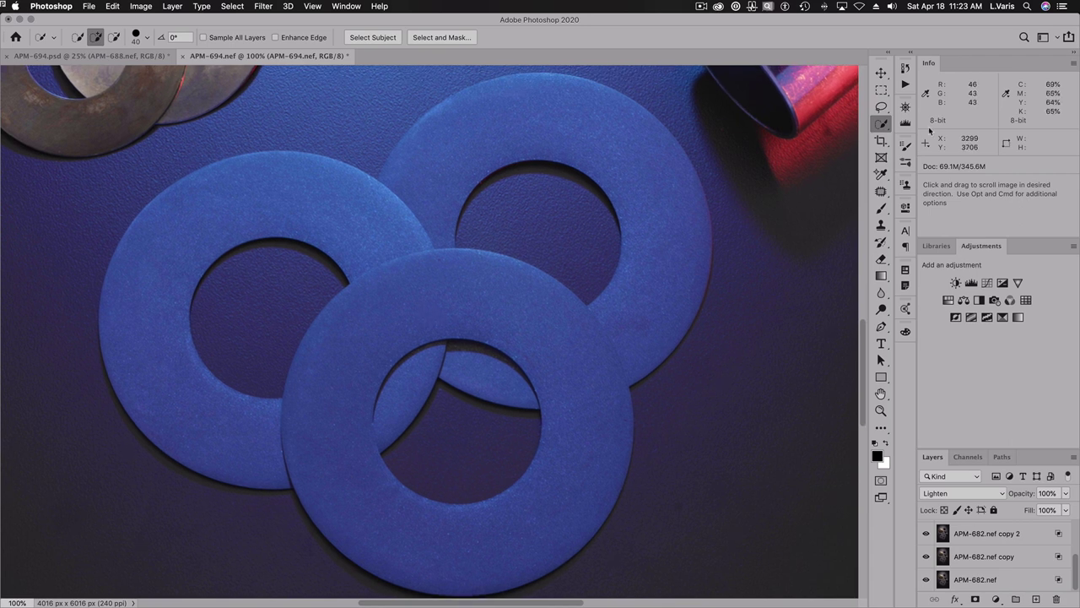
left_click_drag(887, 125, 906, 123)
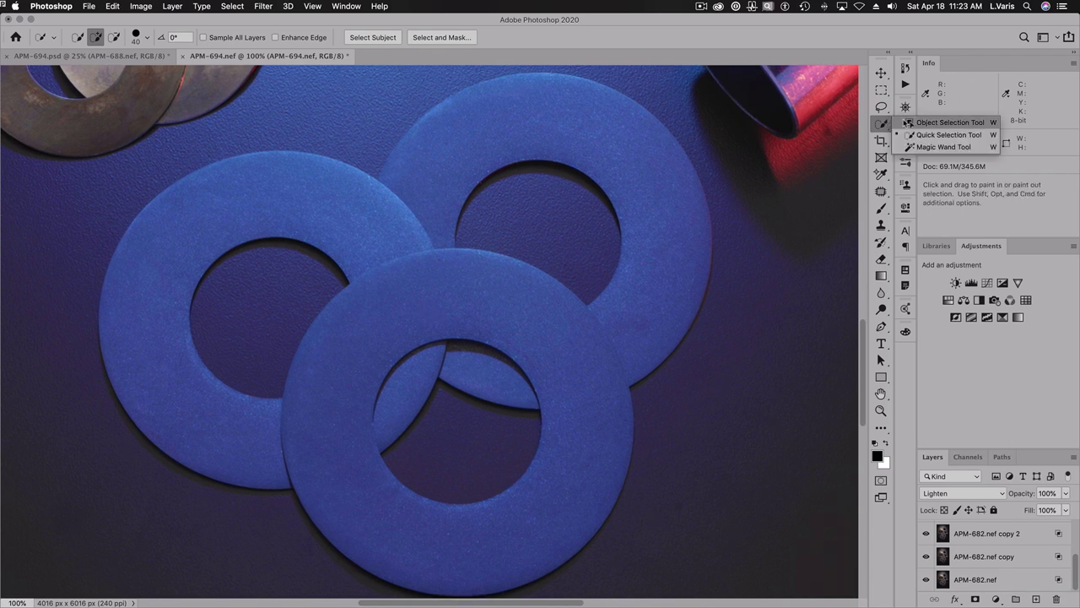
Draw a closed Pen path with curved anchors around the washers' outer edges
left_click(880, 328)
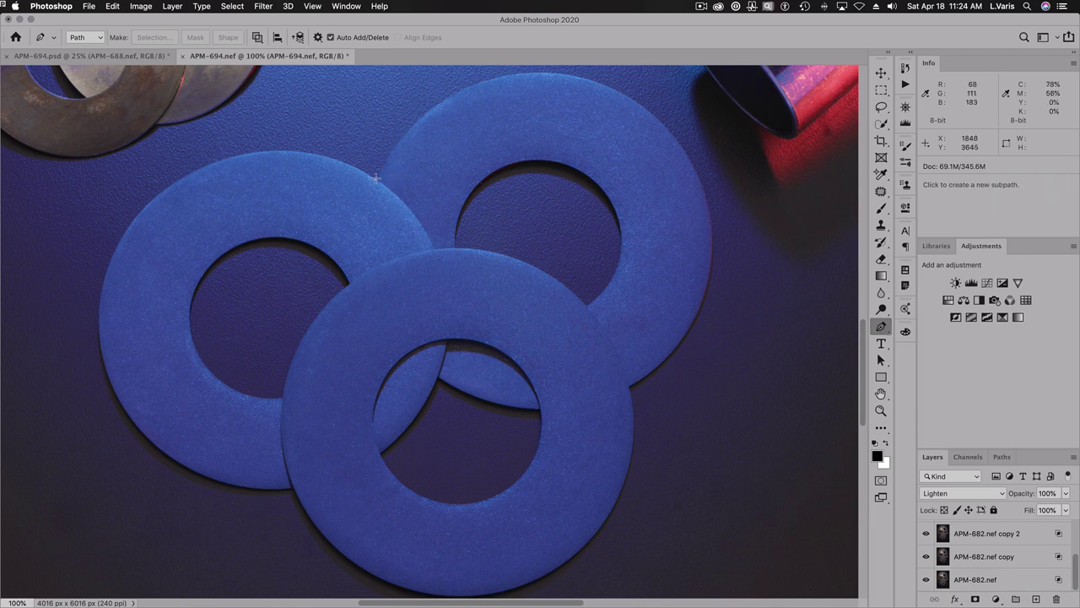
left_click(430, 168)
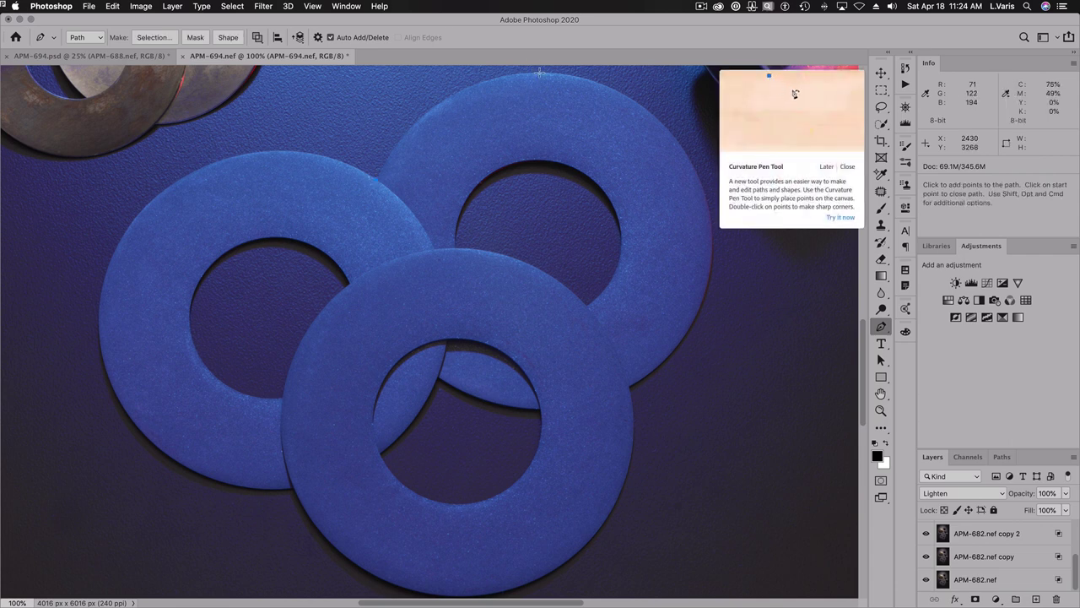
left_click_drag(540, 73, 617, 76)
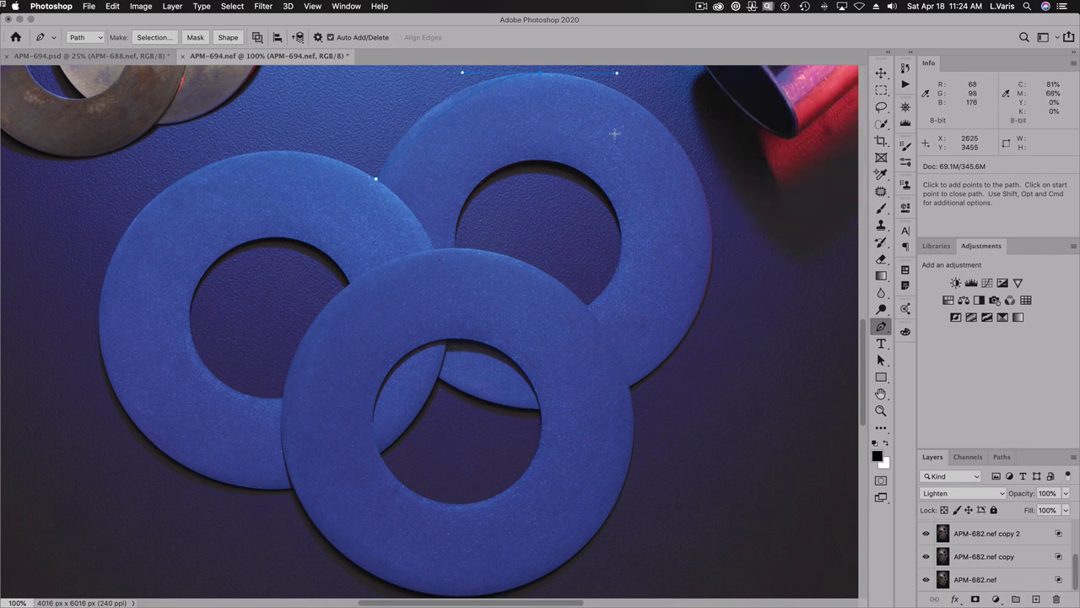
left_click_drag(711, 243, 702, 357)
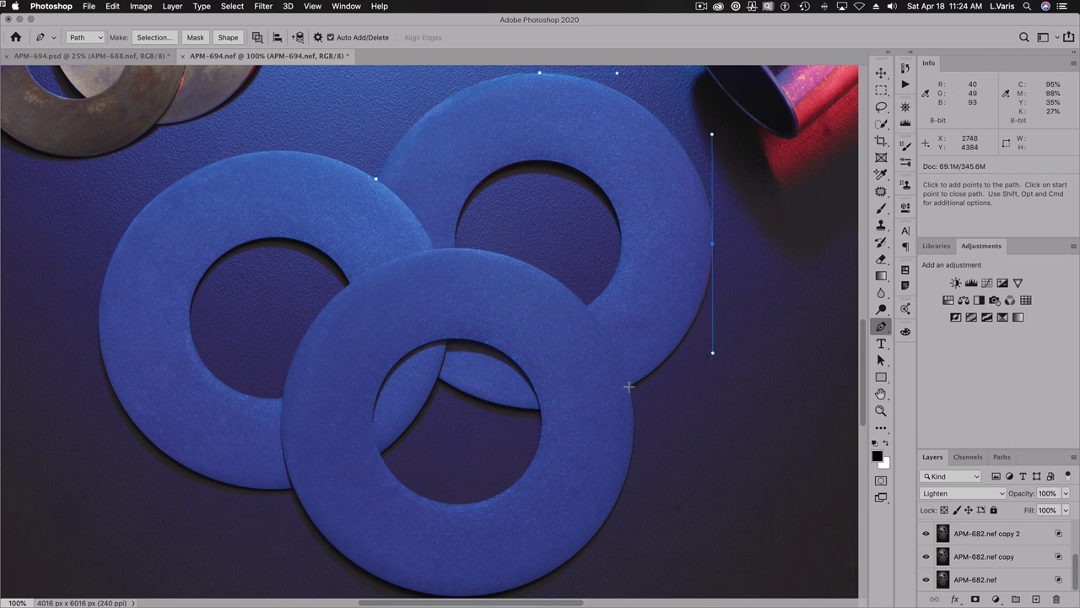
left_click(629, 386)
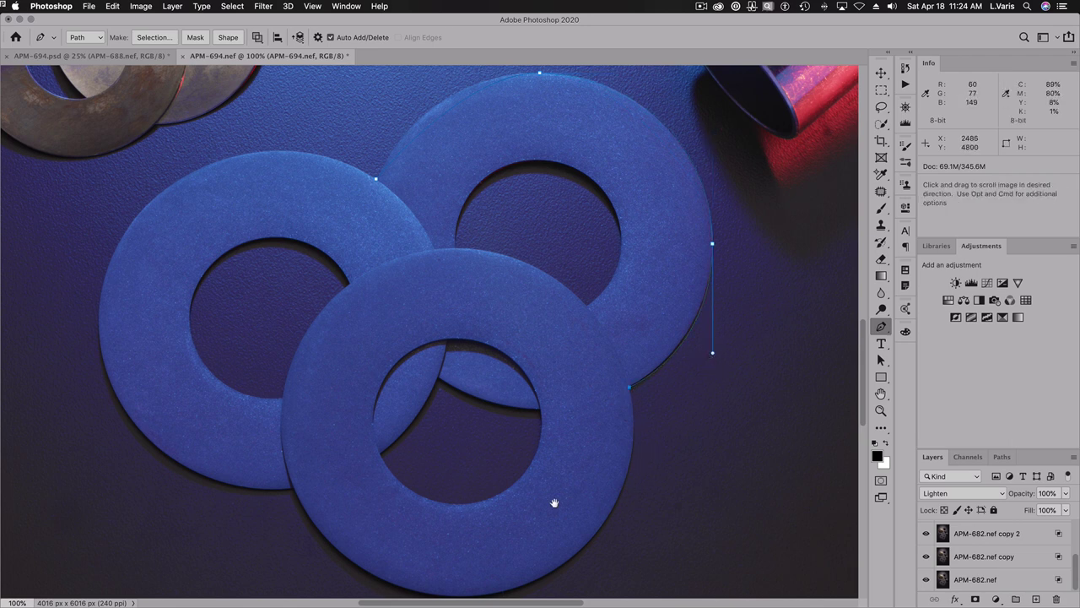
left_click_drag(554, 502, 557, 396)
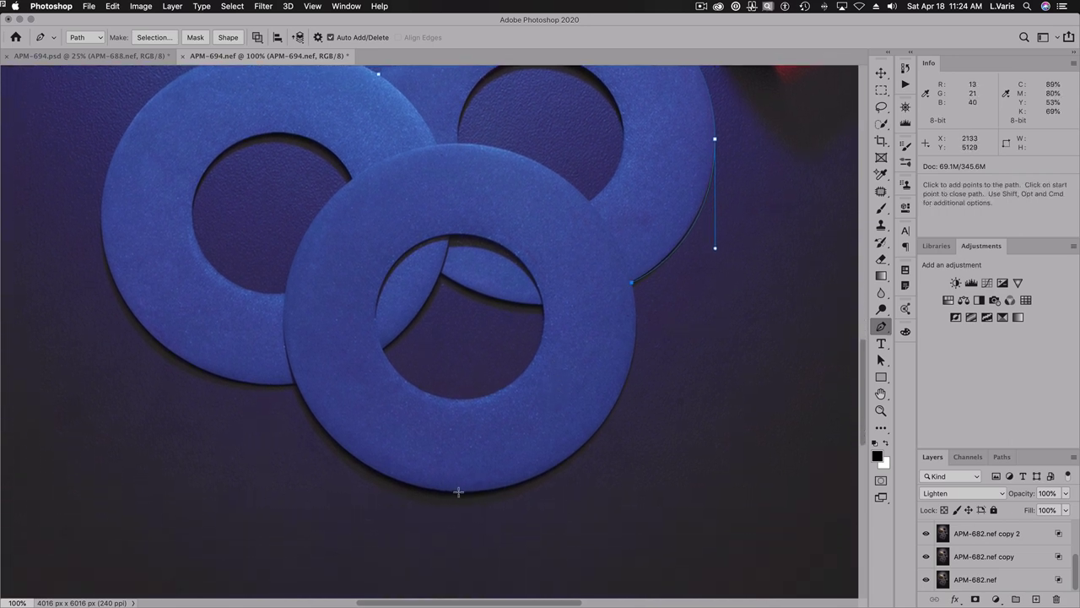
left_click_drag(457, 491, 266, 494)
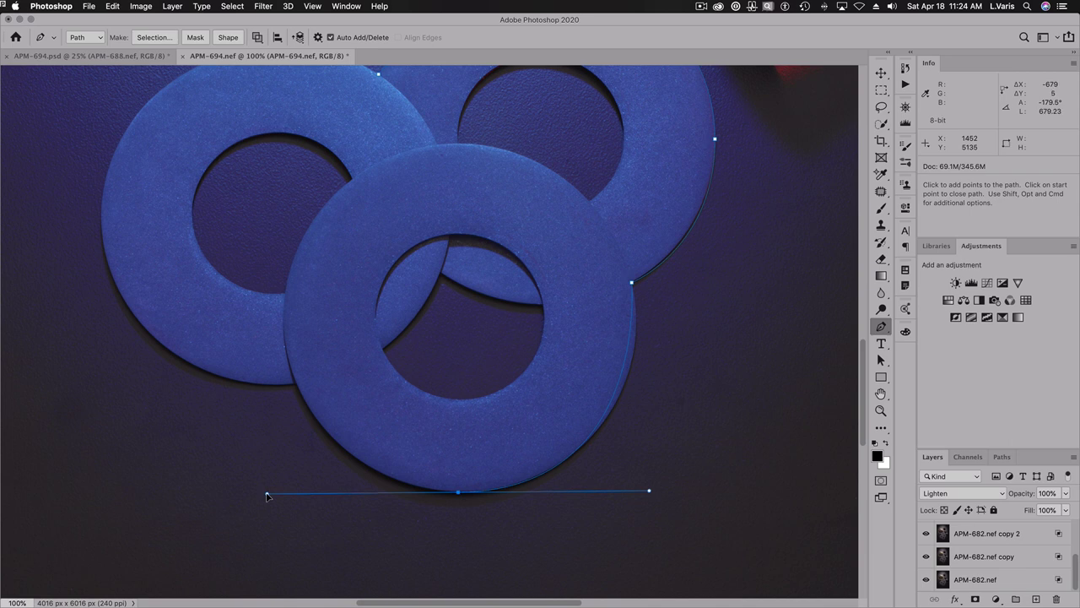
left_click(294, 383)
left_click_drag(100, 212, 85, 127)
left_click(378, 179)
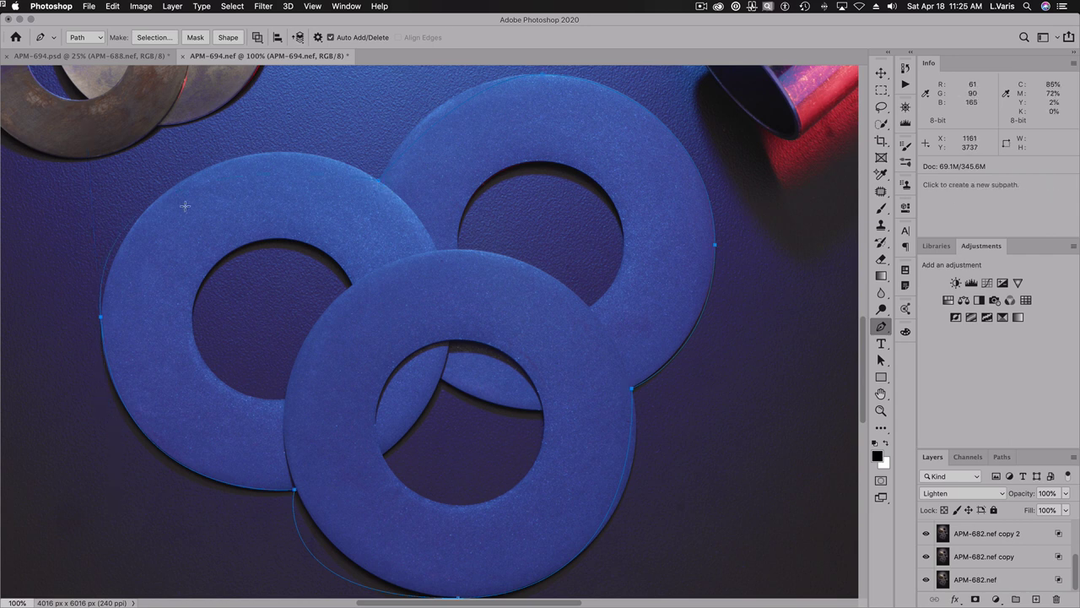
Add and adjust anchors and handles so the path fits the left and bottom washer edges
left_click(227, 180)
left_click_drag(226, 178, 240, 157)
left_click_drag(93, 225, 96, 240)
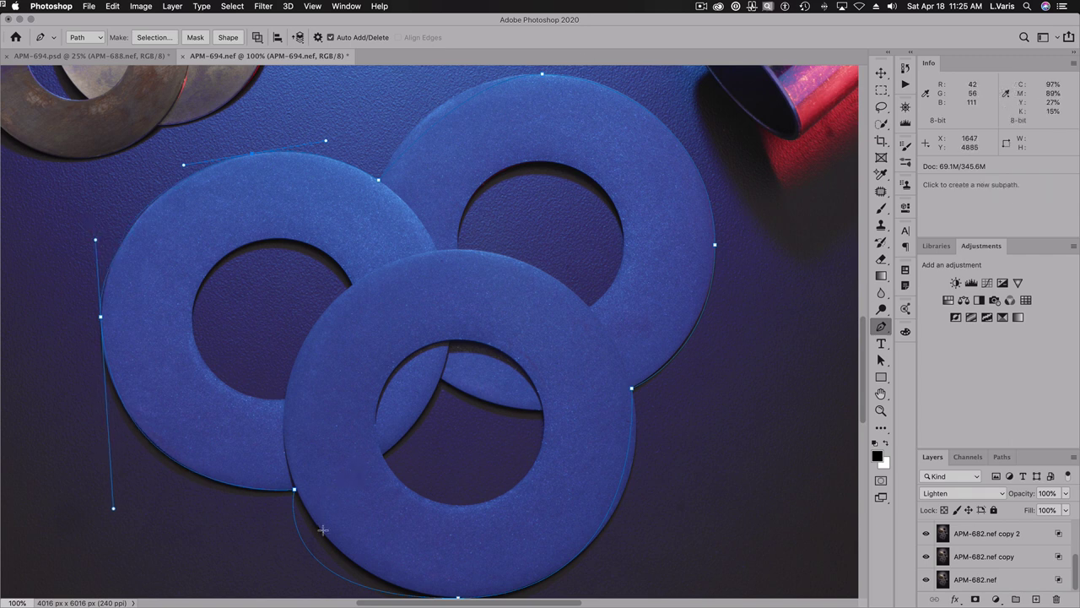
key("space")
left_click_drag(481, 524, 480, 488)
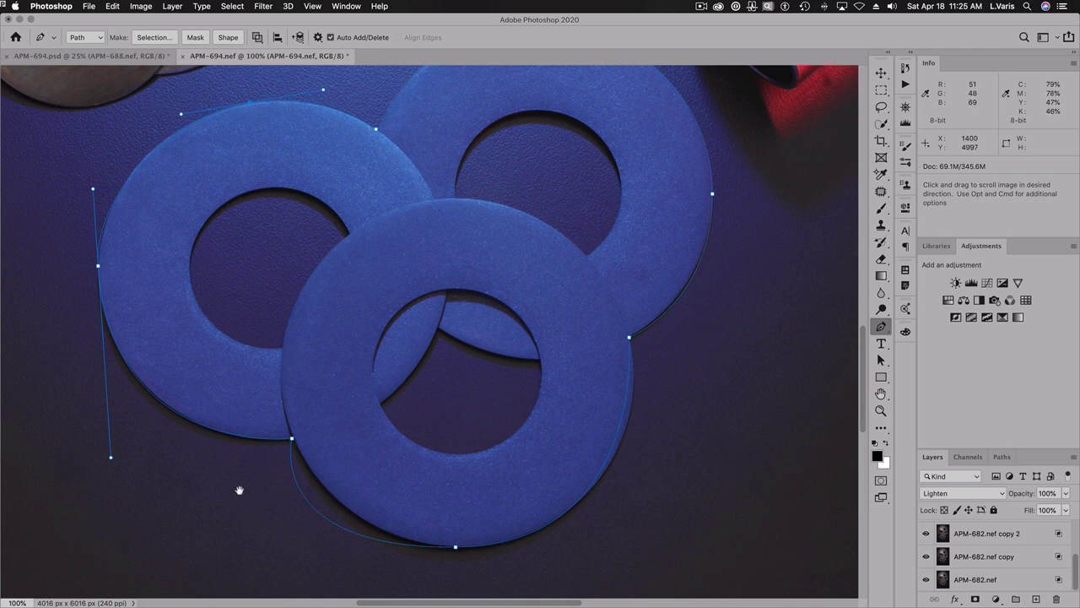
left_click(313, 511)
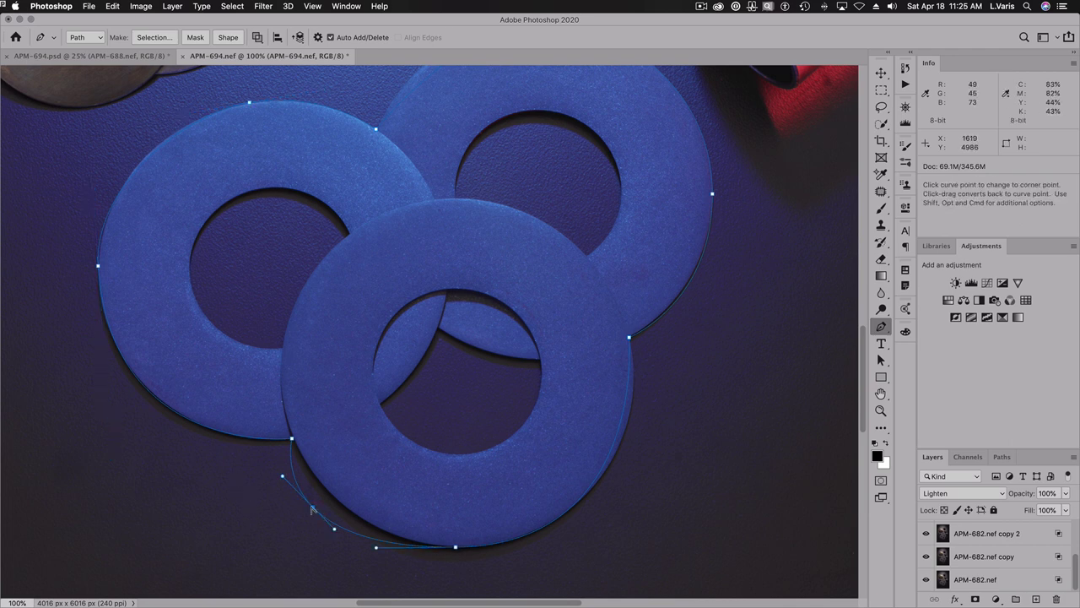
left_click_drag(313, 509, 332, 498)
left_click(457, 547)
left_click_drag(376, 551, 468, 551)
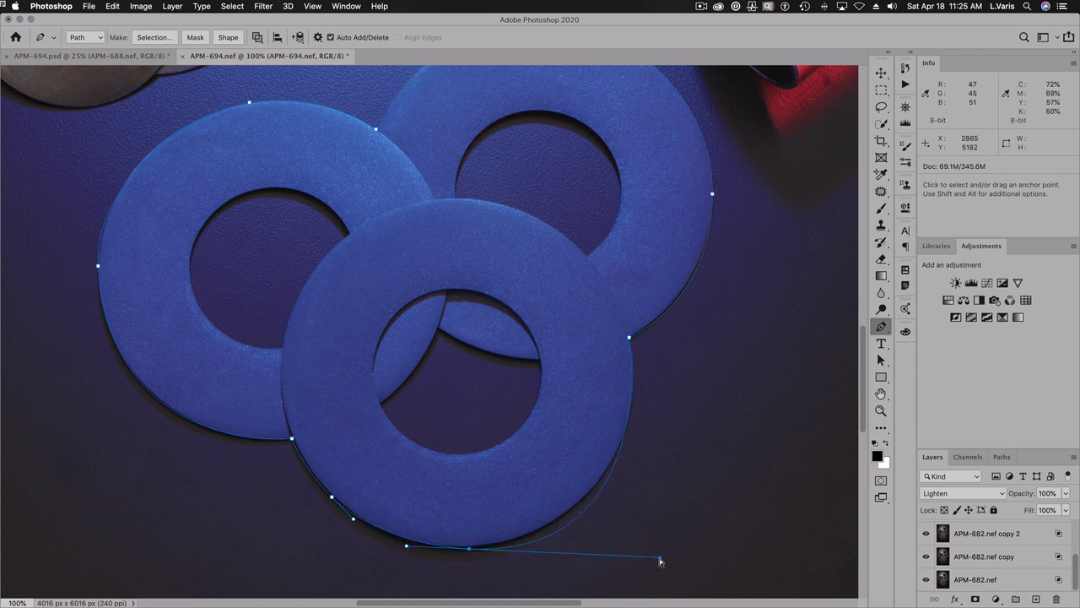
left_click_drag(660, 560, 669, 523)
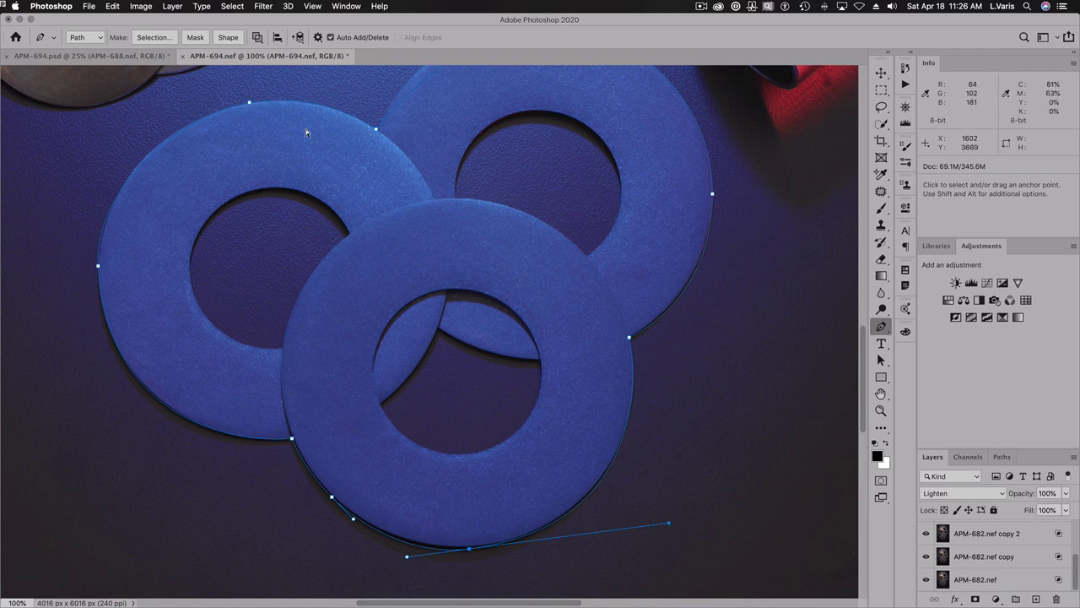
Set the path display colour to Light Red in Path Options
left_click(319, 38)
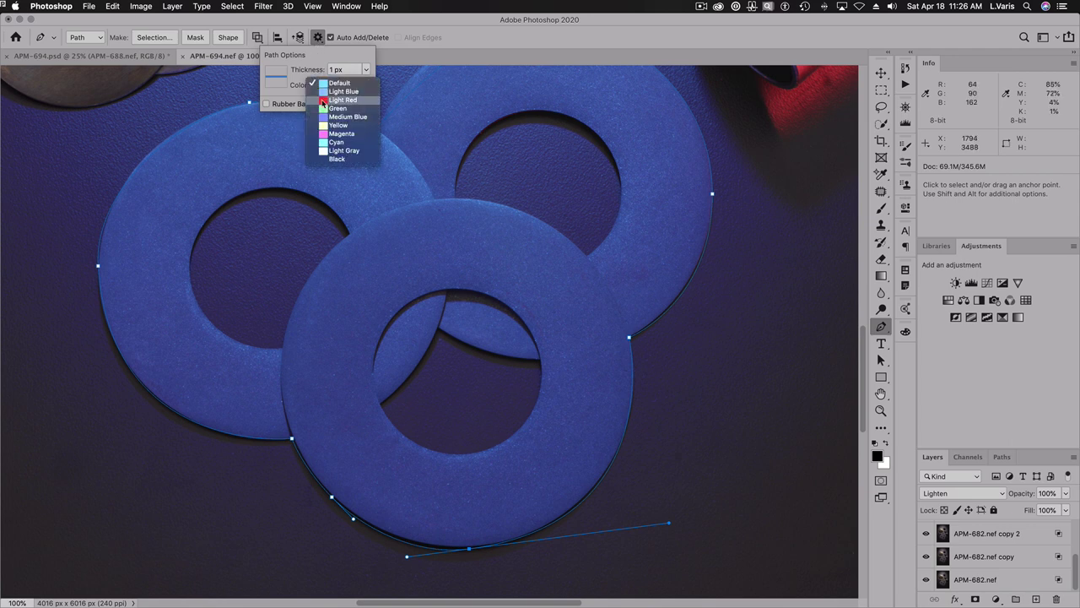
left_click(322, 99)
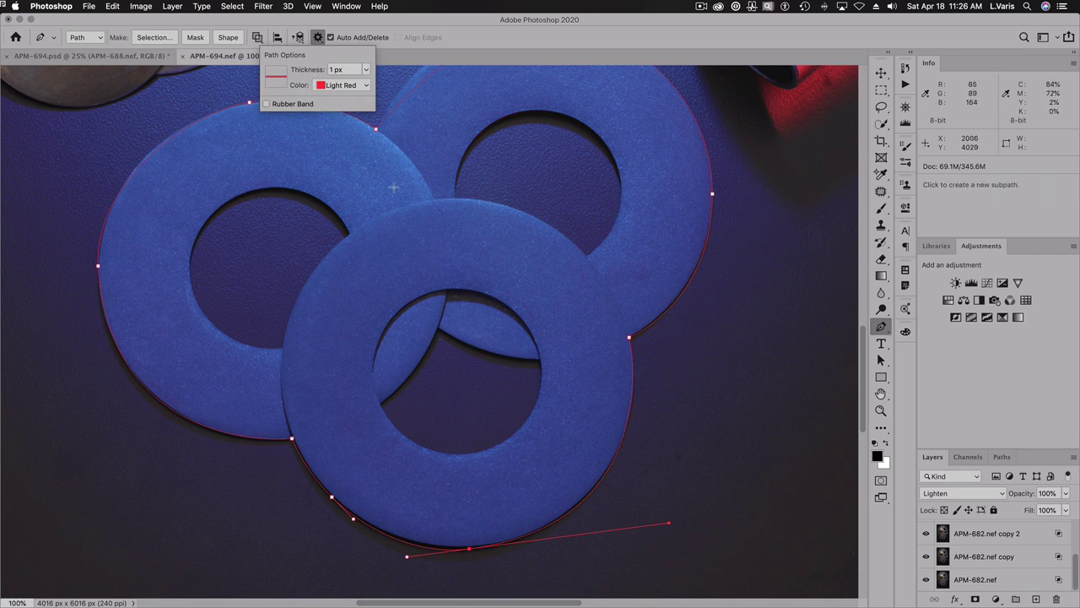
left_click(448, 41)
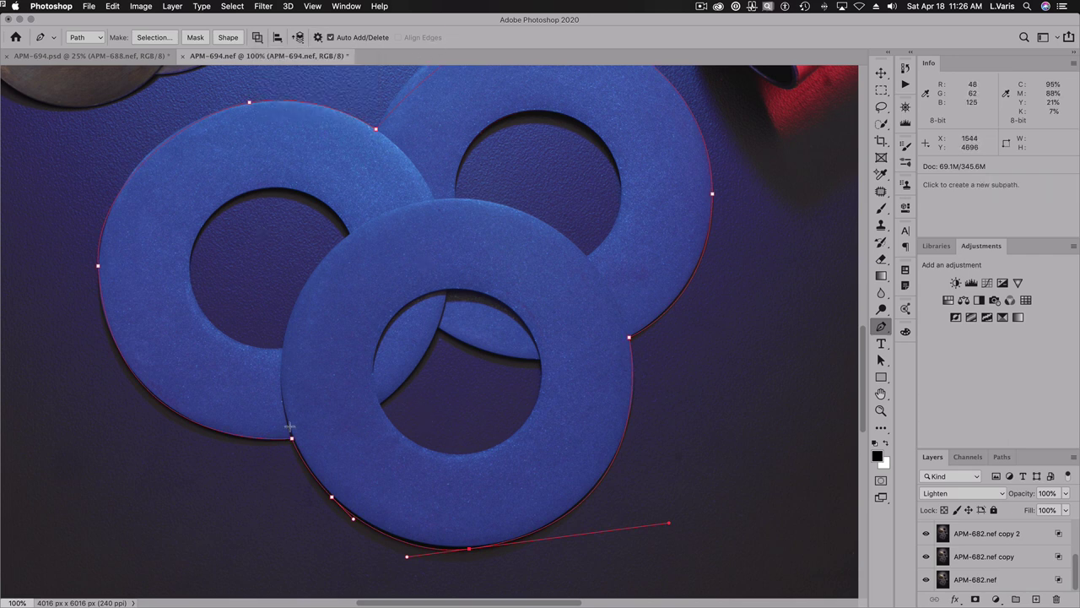
Refine the outer path's anchors and curves along the upper, left and front washers' edges
key("space")
left_click_drag(382, 159, 394, 306)
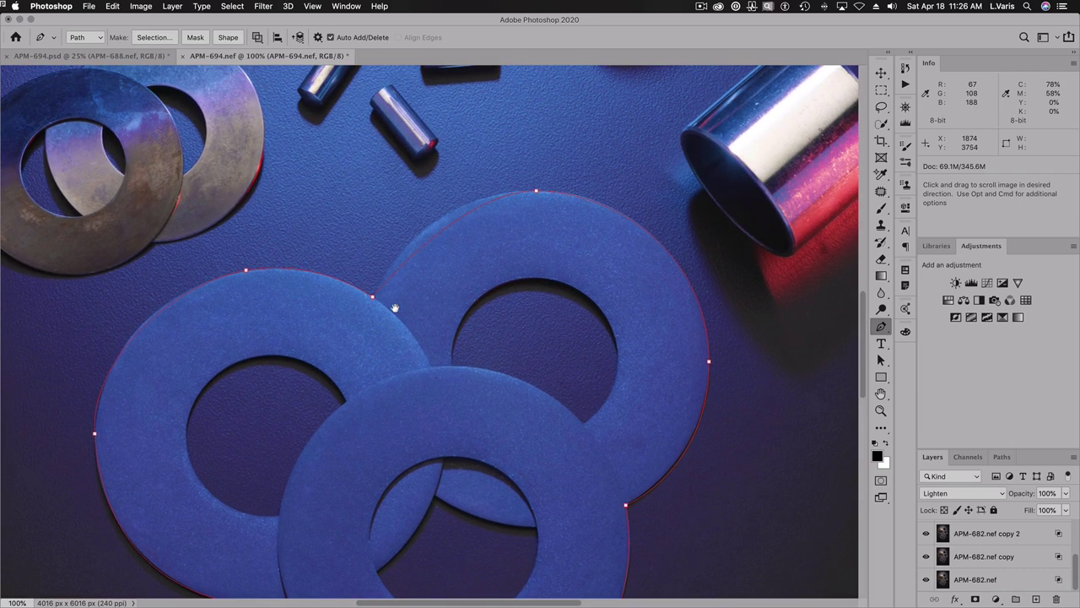
left_click(455, 228)
left_click_drag(454, 229, 437, 217)
left_click_drag(541, 191, 620, 190)
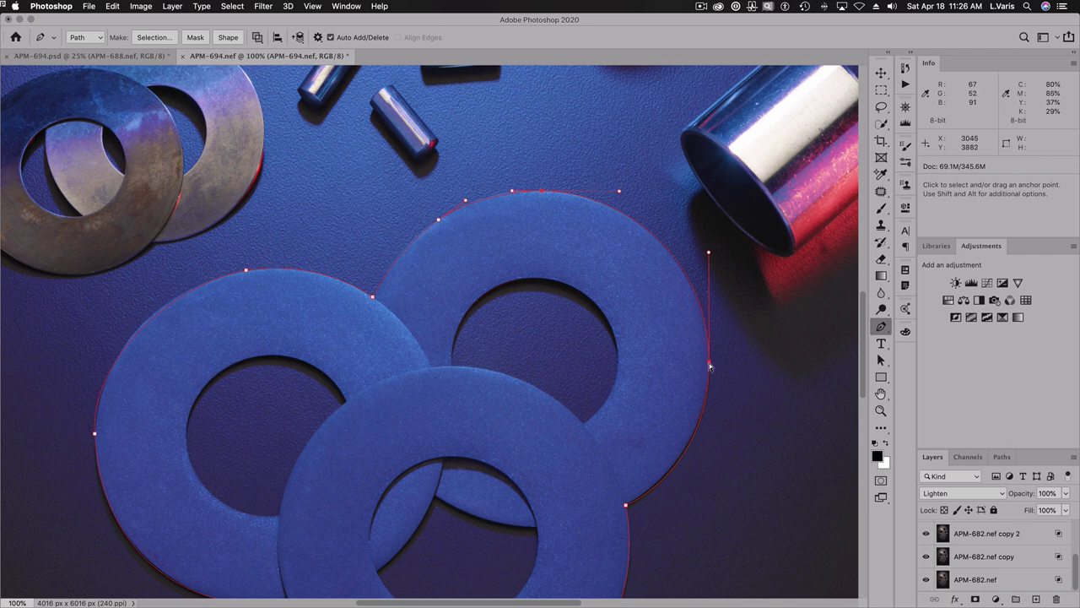
left_click_drag(709, 361, 709, 257)
left_click_drag(709, 471, 706, 473)
left_click_drag(95, 436, 102, 339)
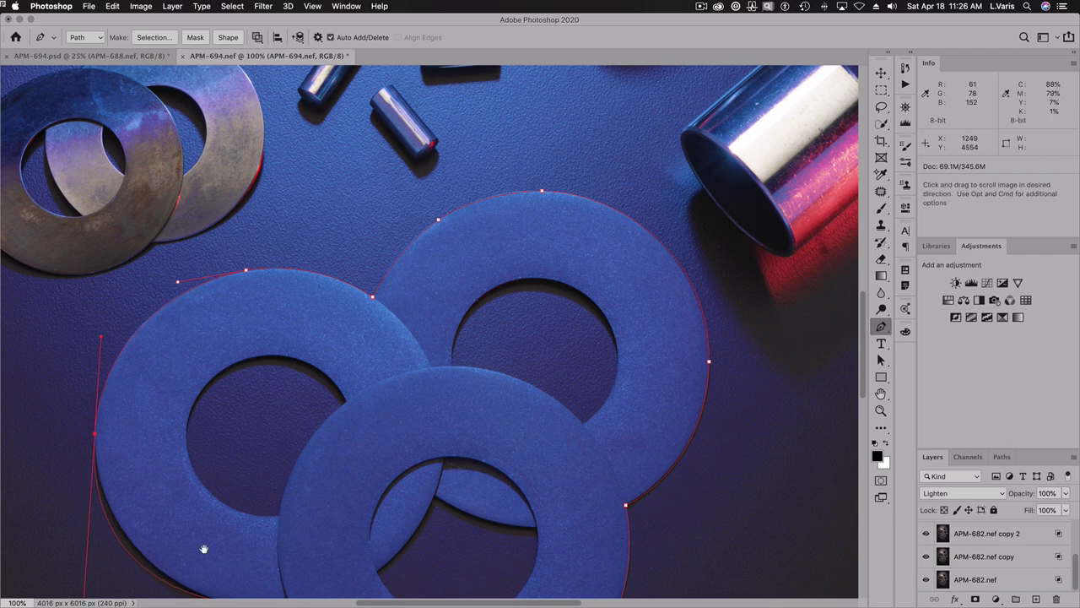
scroll(207, 526, "down", 3)
mouse_move(150, 433)
left_mouse_down()
mouse_move(206, 484)
mouse_move(154, 434)
mouse_move(164, 435)
left_mouse_up()
mouse_move(480, 585)
left_mouse_down()
mouse_move(681, 568)
mouse_move(483, 587)
left_mouse_up()
left_click(644, 441)
Trace a closed subpath around the front washer's inner hole
left_click(449, 366)
left_click_drag(486, 386, 503, 391)
left_click(550, 397)
left_click_drag(496, 487, 480, 493)
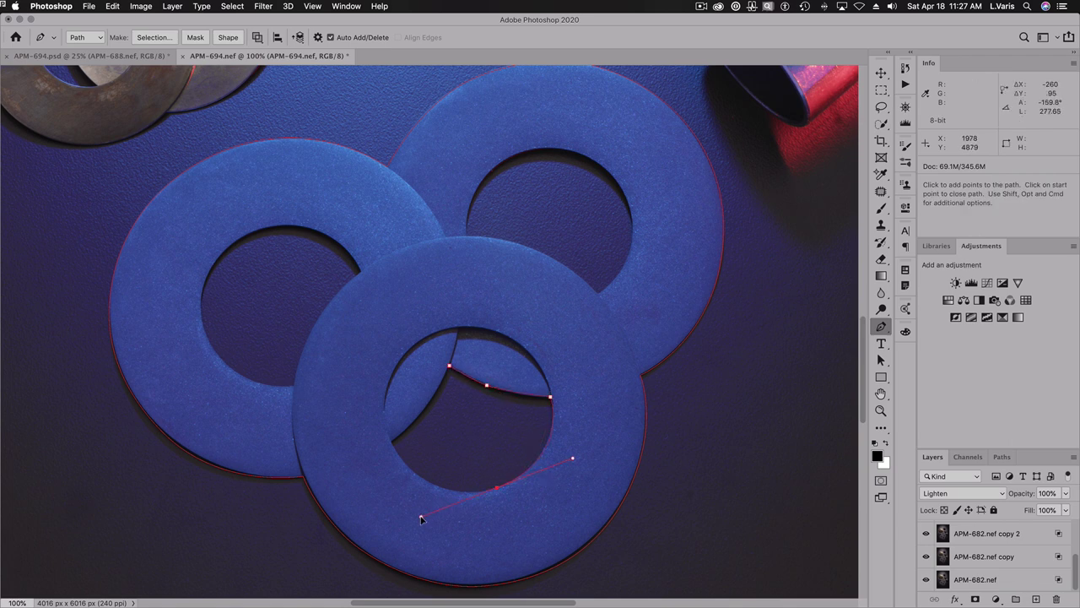
left_click_drag(422, 518, 422, 517)
left_click(390, 441)
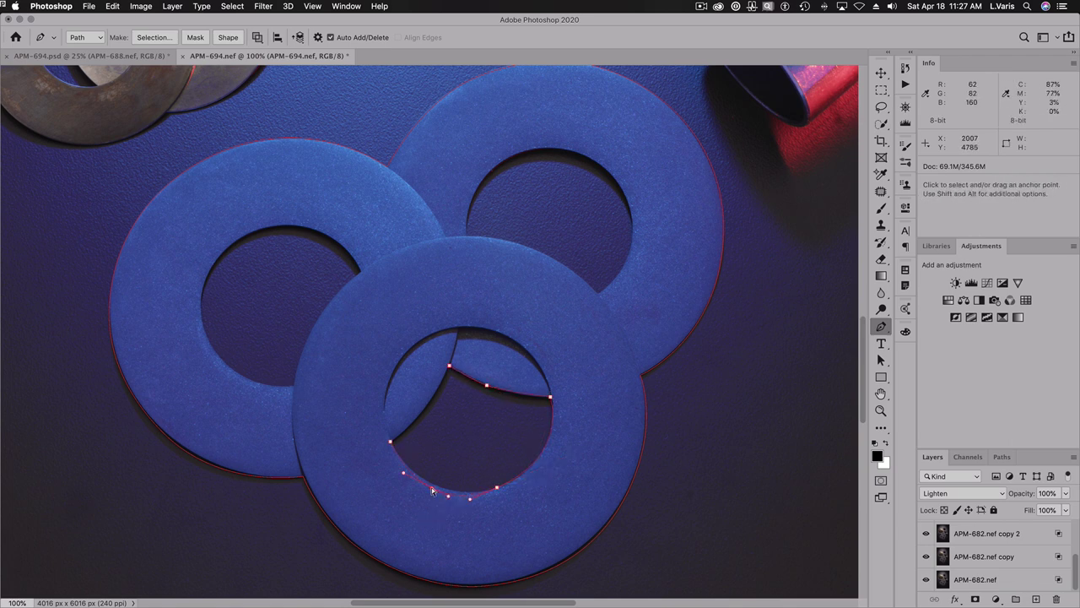
left_click_drag(449, 366, 429, 406)
Trace a closed subpath around the left washer's hole, following the front washer's rim
left_click(293, 385)
left_click(240, 396)
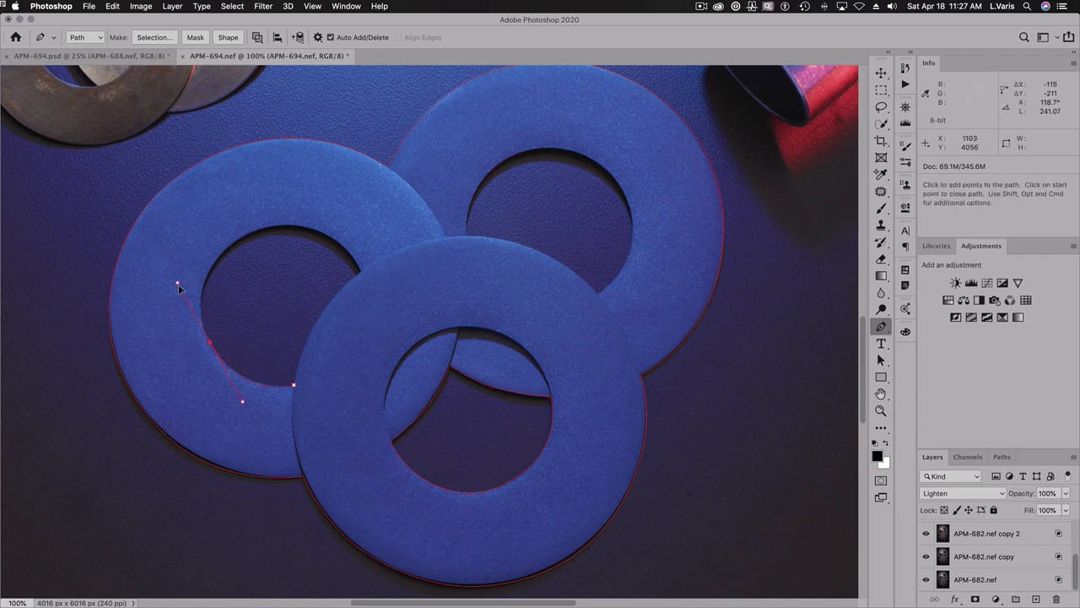
left_click_drag(251, 232, 353, 250)
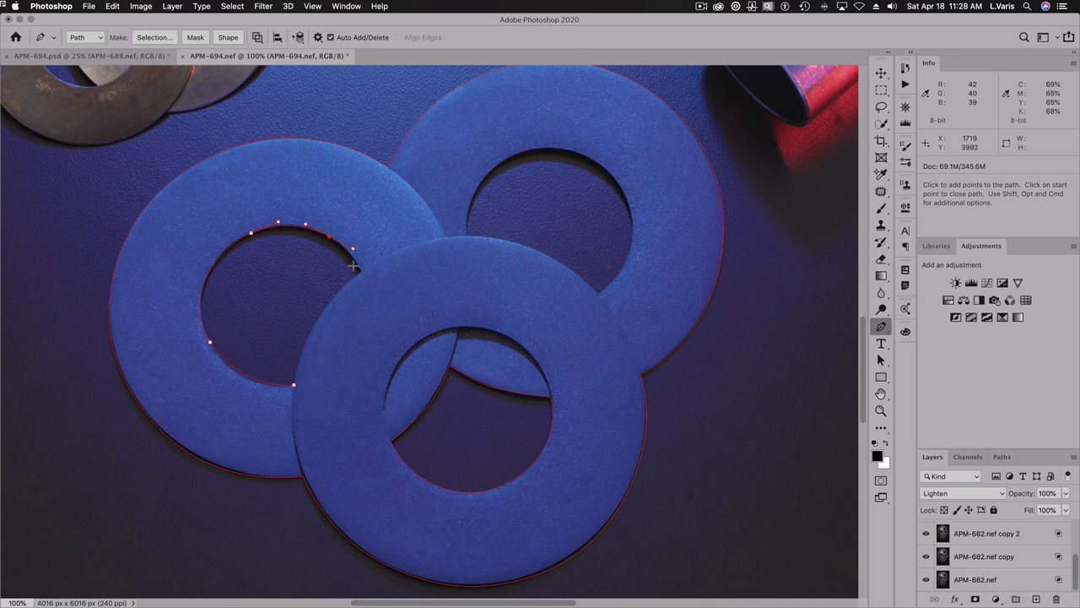
left_click(319, 320)
left_click(293, 386)
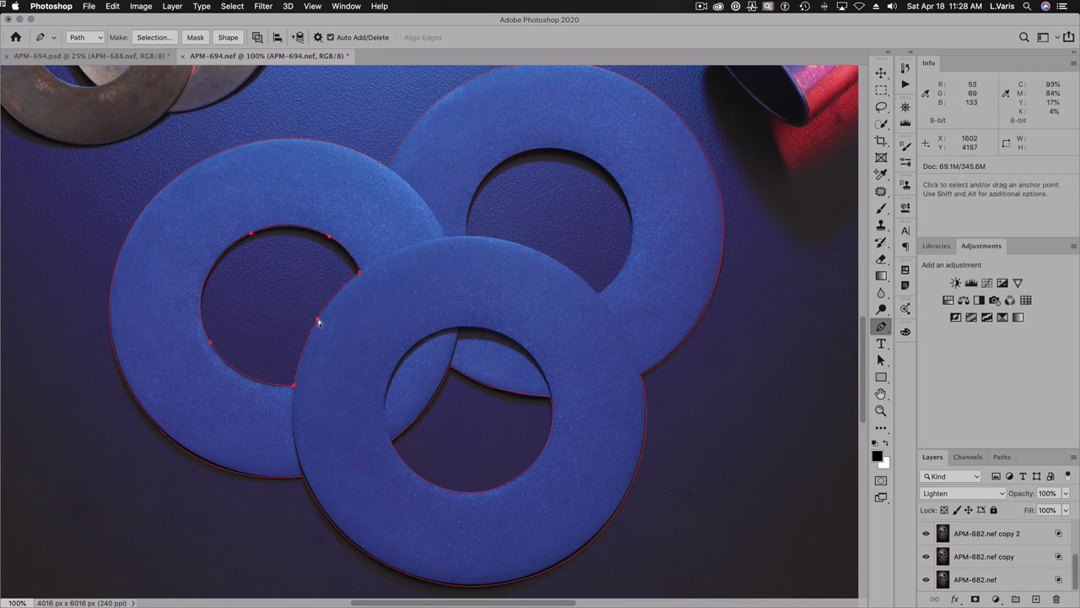
left_click_drag(318, 321, 330, 295, "alt")
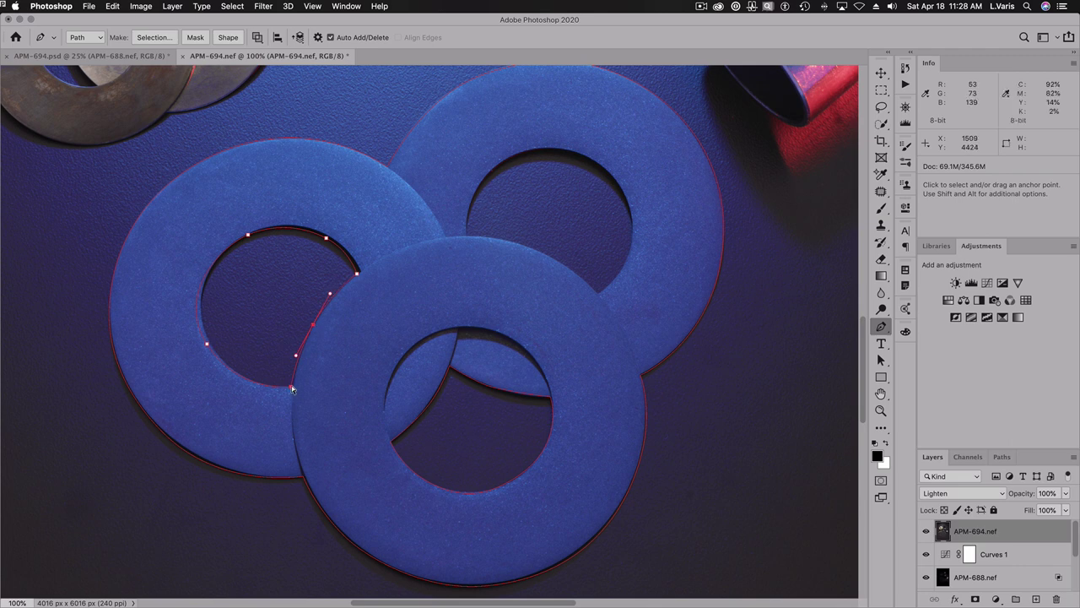
left_click(358, 273)
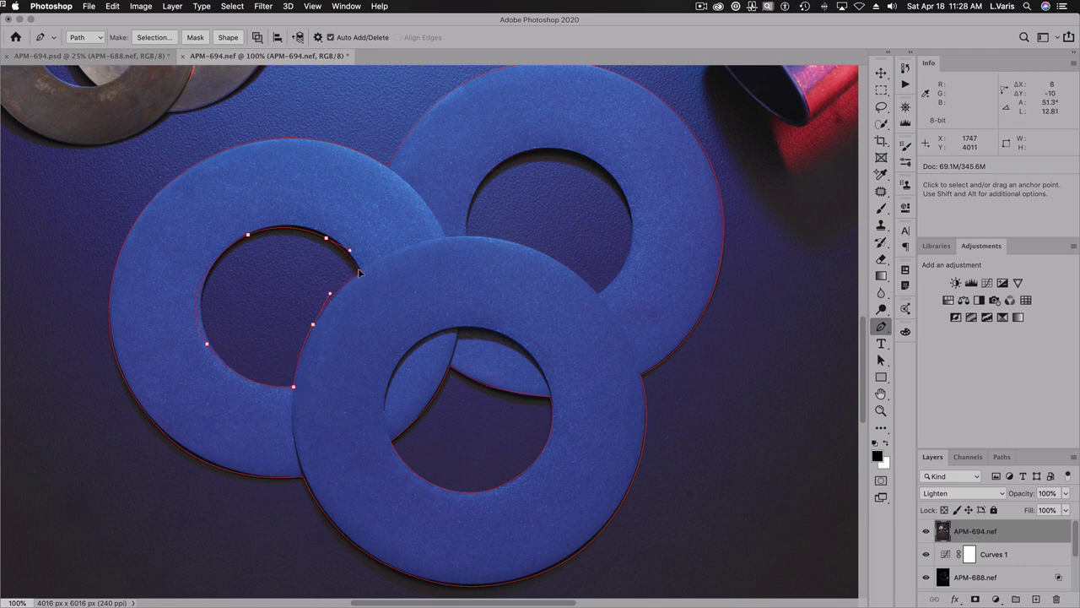
left_click(207, 344)
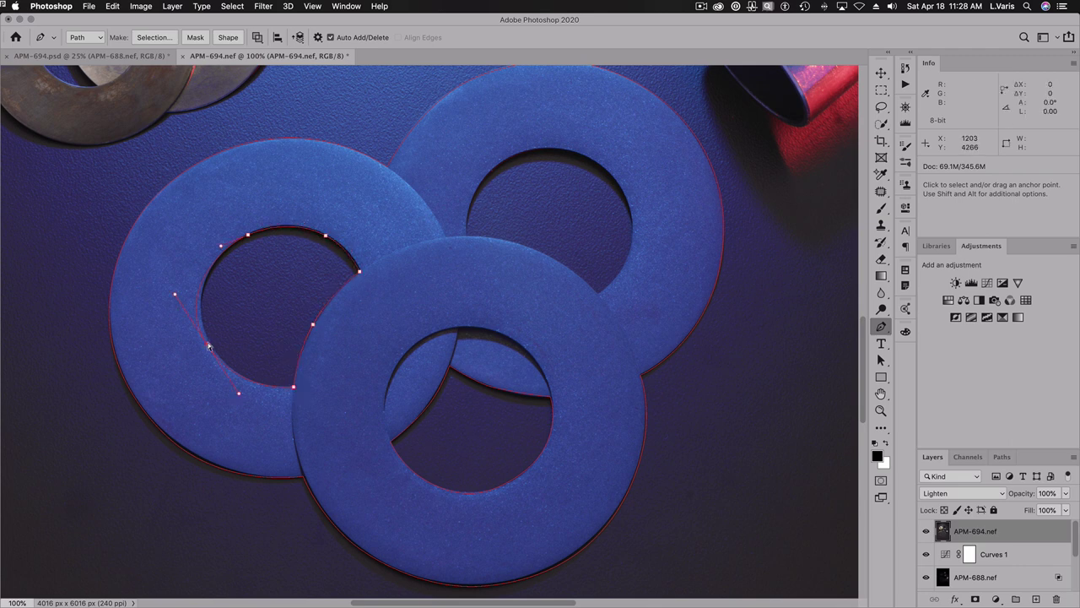
left_click_drag(209, 346, 212, 348)
Trace a closed subpath around the right washer's hole and check its points
left_click(466, 233)
left_click_drag(501, 161, 536, 135)
left_click_drag(593, 159, 606, 167)
left_click_drag(629, 210, 634, 245)
left_click(598, 293)
left_click_drag(540, 251, 531, 249)
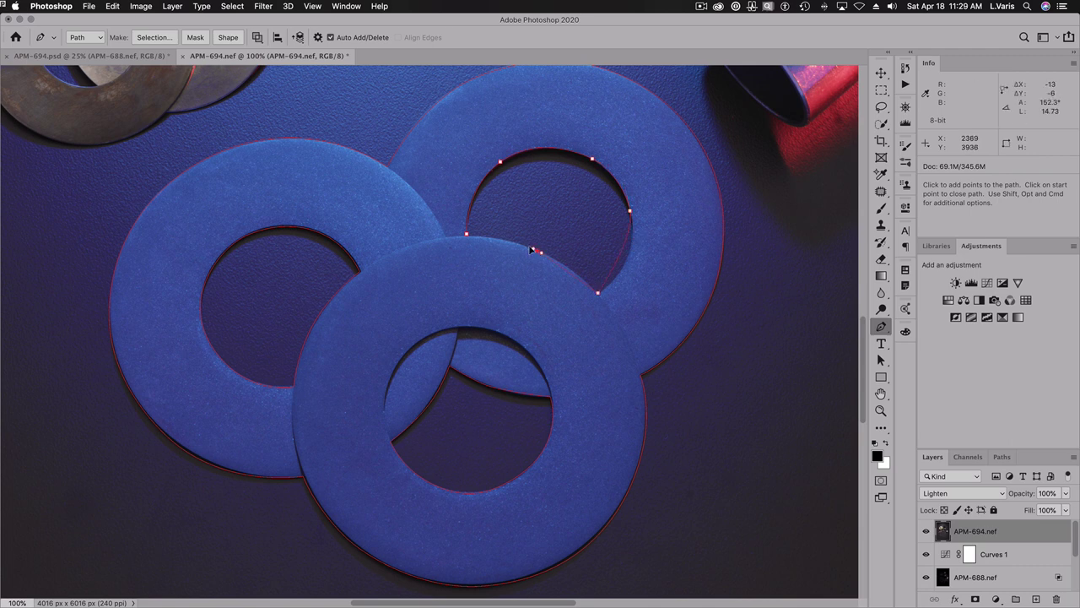
left_click(467, 233)
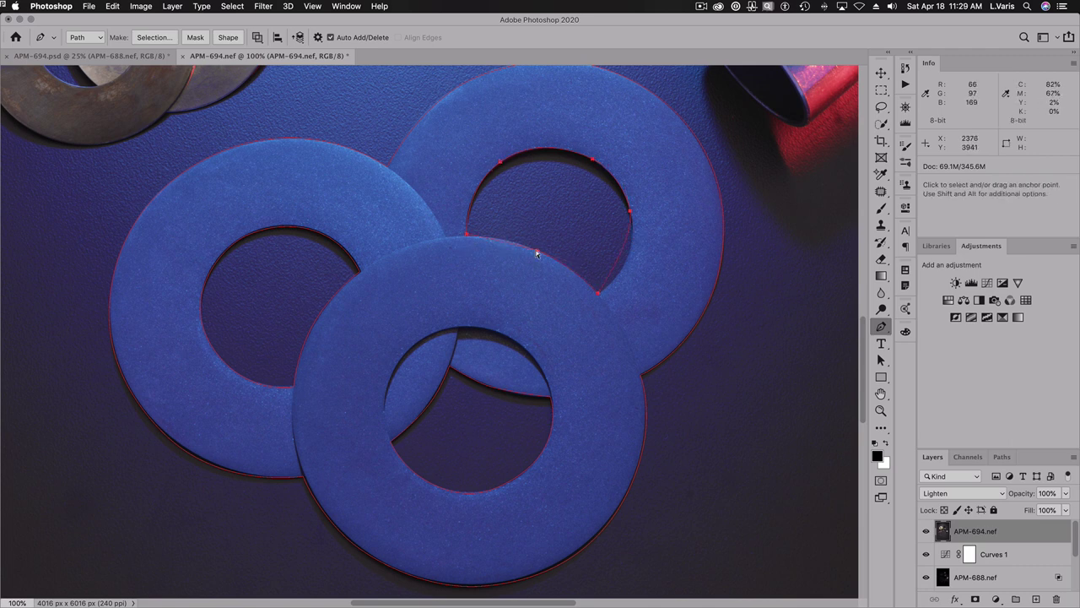
left_click(632, 245, "super")
left_click(467, 235, "super")
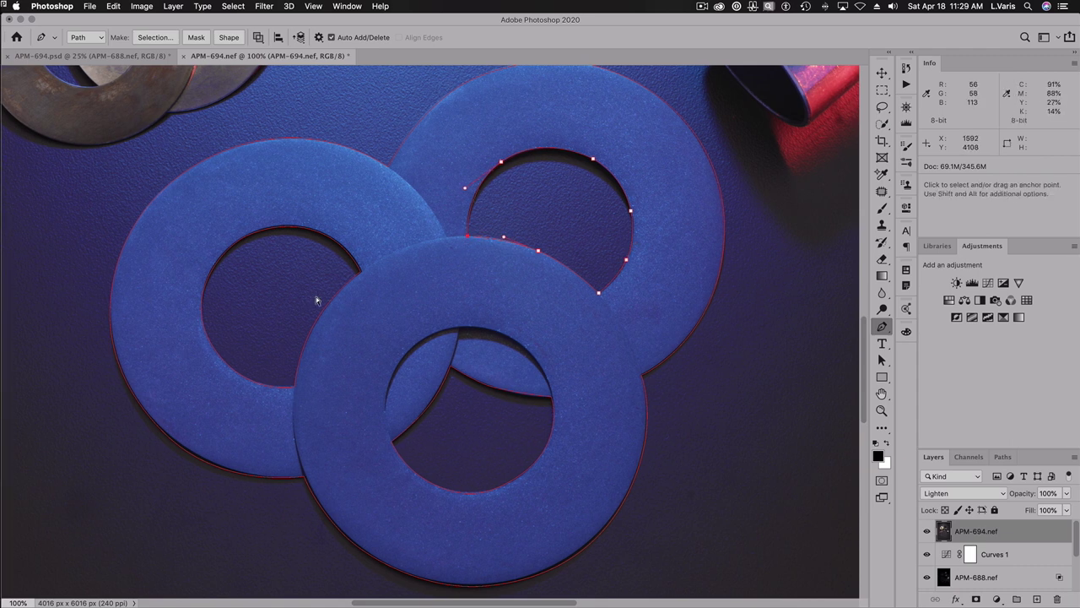
Zoom out and select every anchor point of the traced path
key("super+minus")
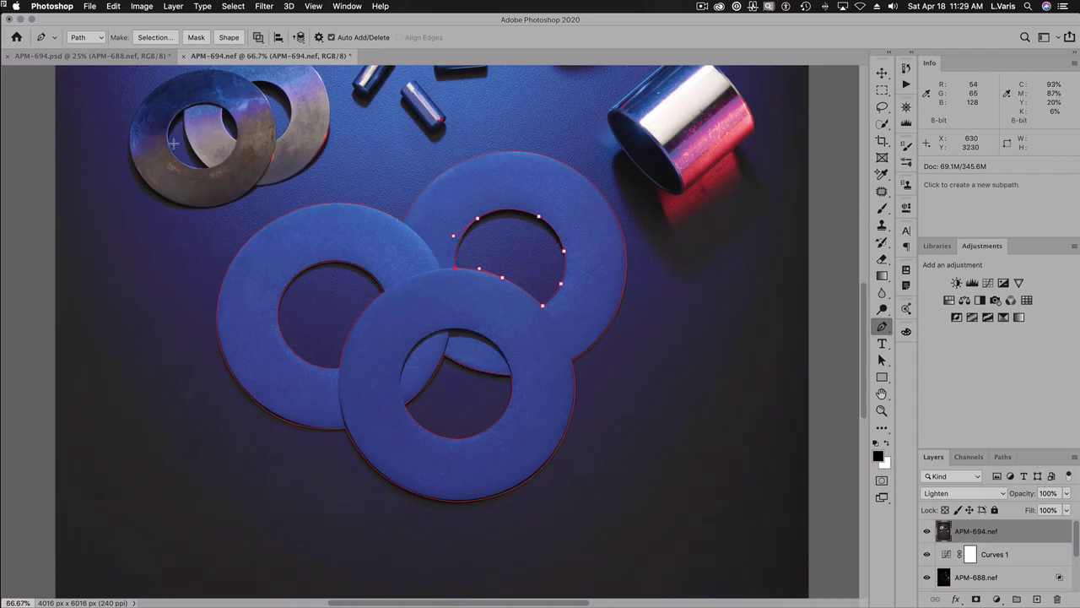
key("super")
left_click_drag(179, 135, 640, 558)
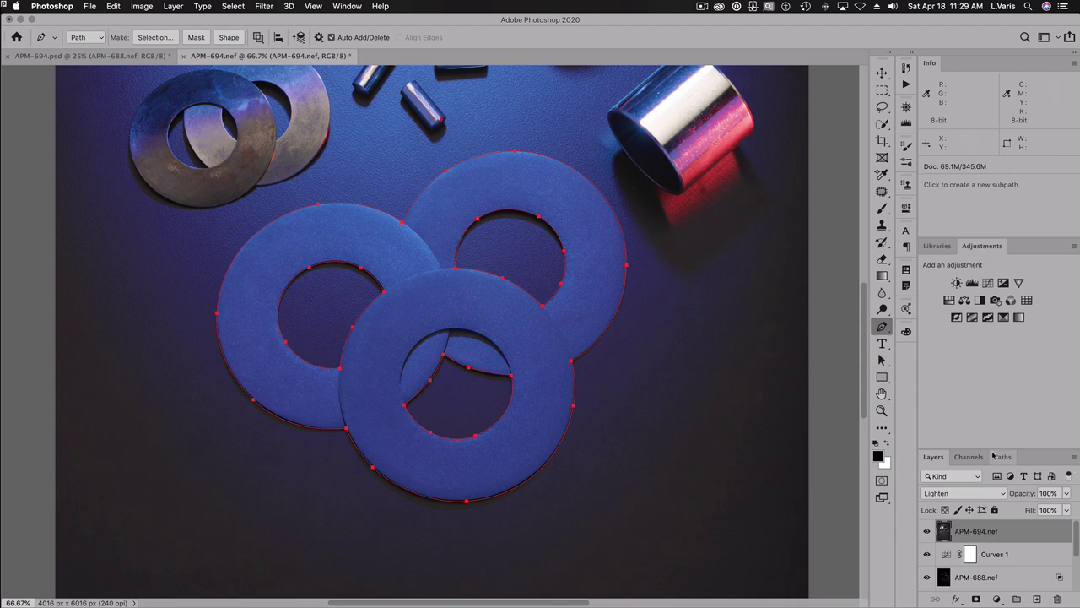
Save the work path as Path 1
double_click(984, 245)
left_click(1003, 264)
left_click(1074, 265)
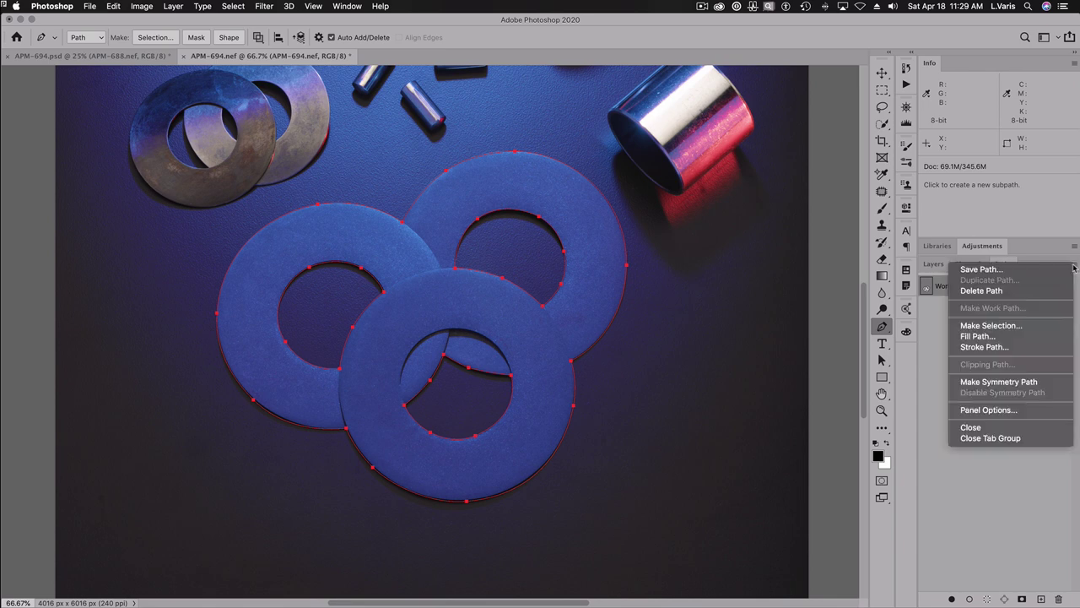
left_click(1003, 271)
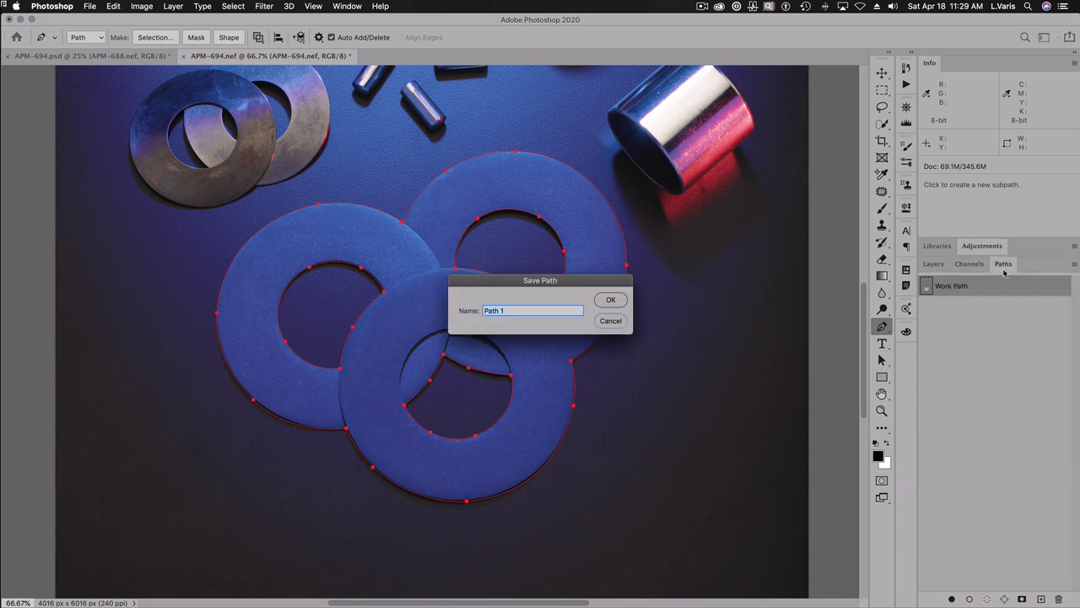
left_click(603, 300)
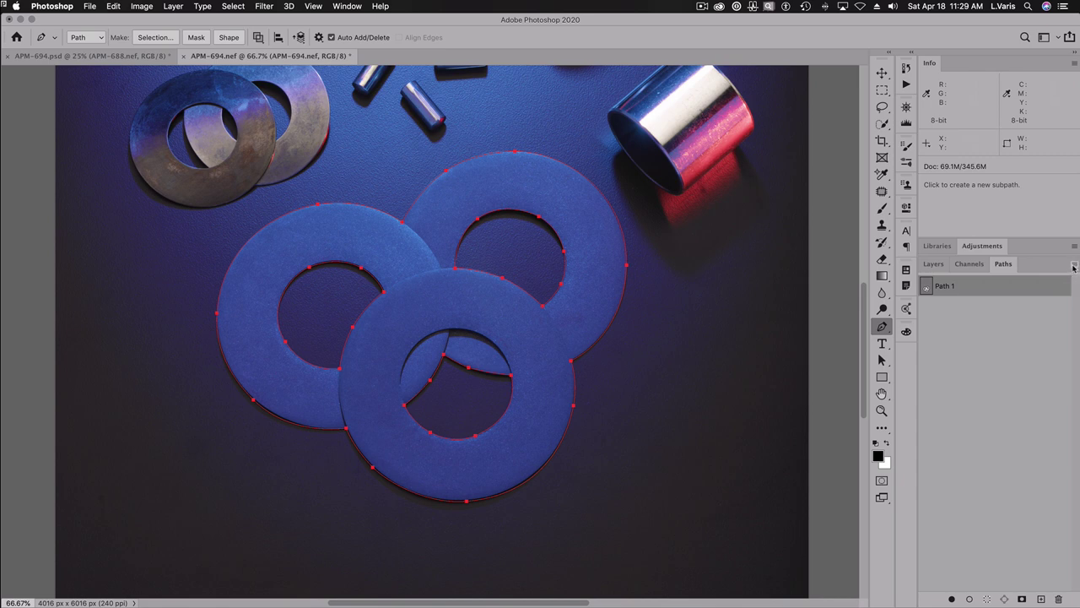
Make a selection from Path 1 with a 1-pixel feather radius
left_click(1075, 266)
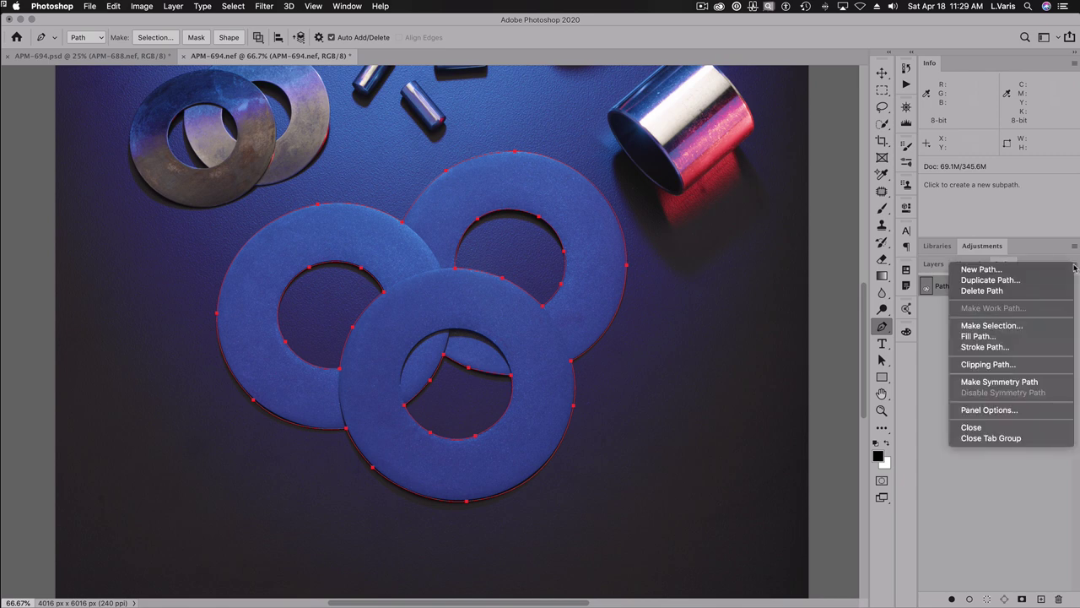
left_click(992, 326)
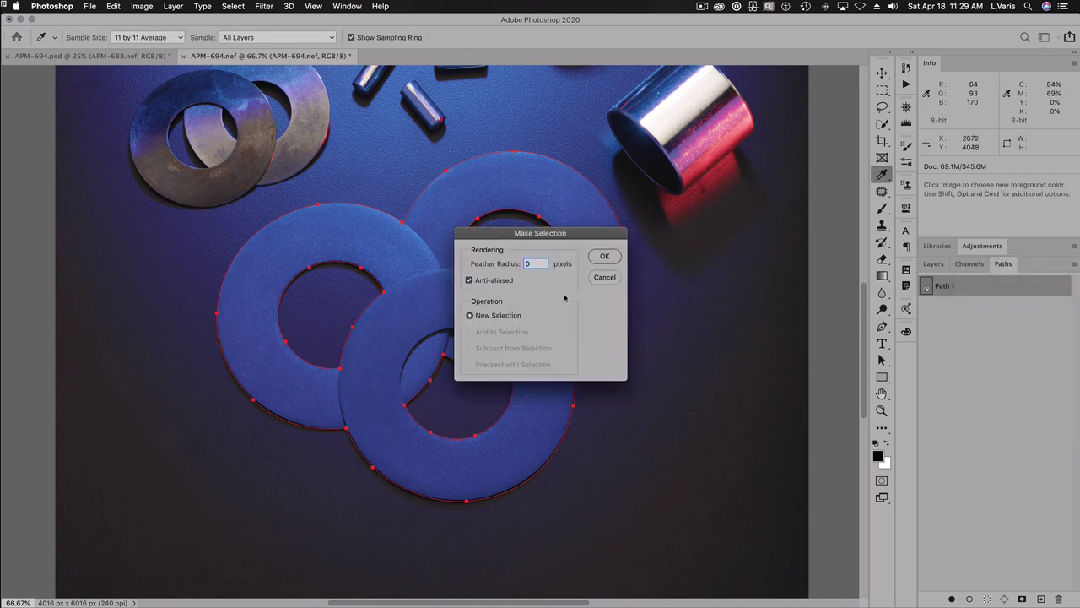
left_click(597, 256)
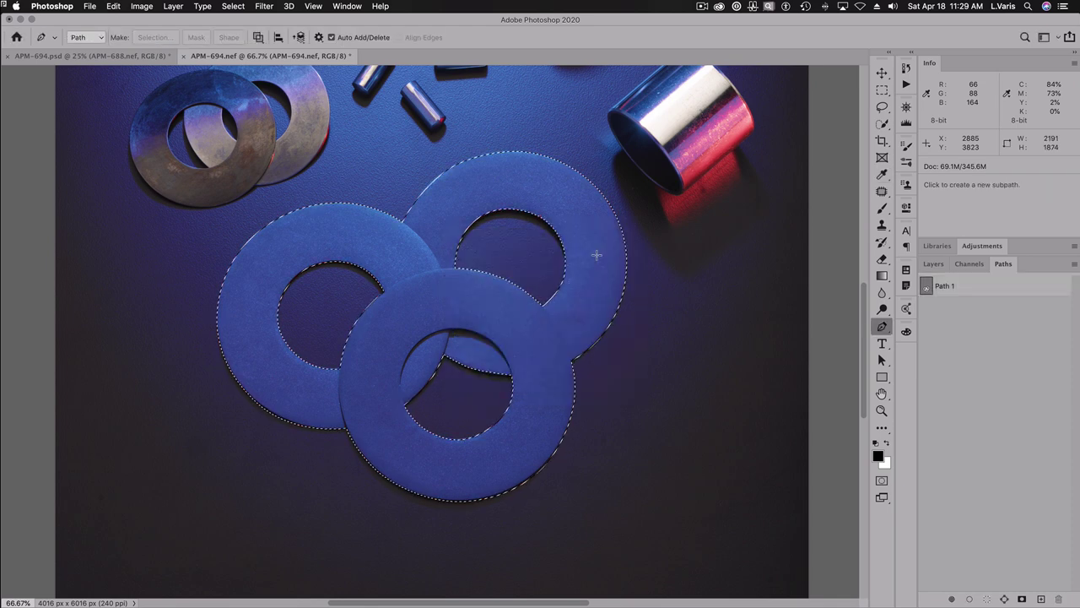
Add a monochrome Channel Mixer masked to the washers with Blue at +40, then view the whole photo
left_click(933, 264)
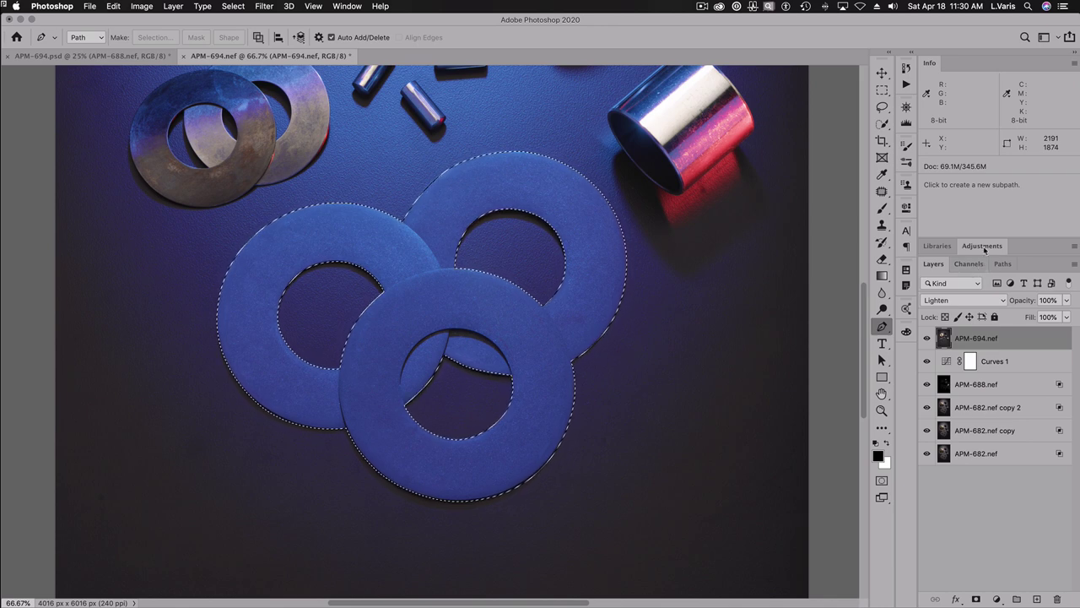
left_click(983, 246)
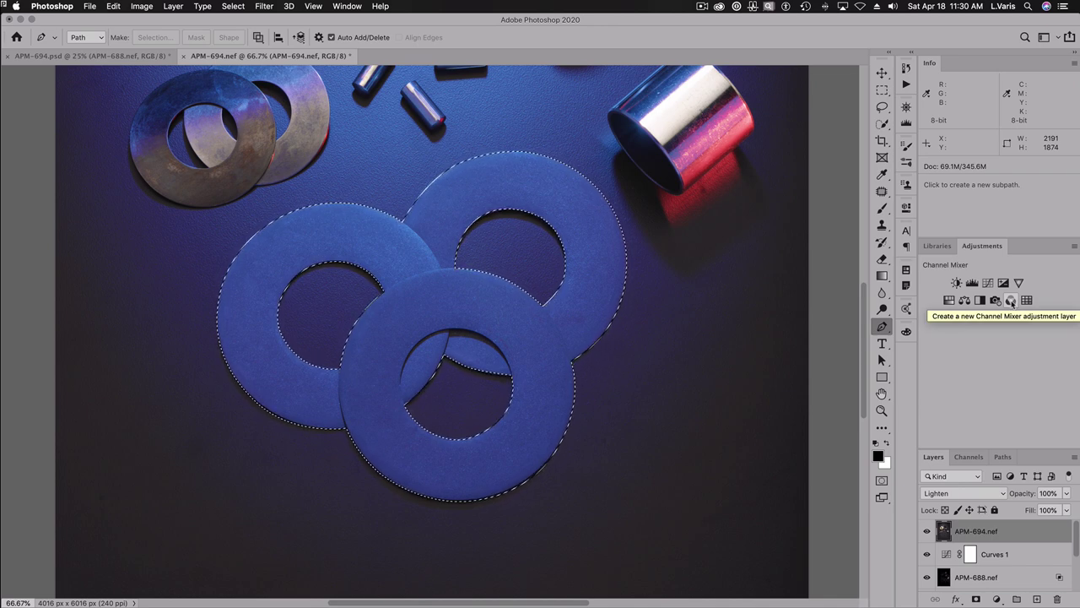
left_click(1011, 301)
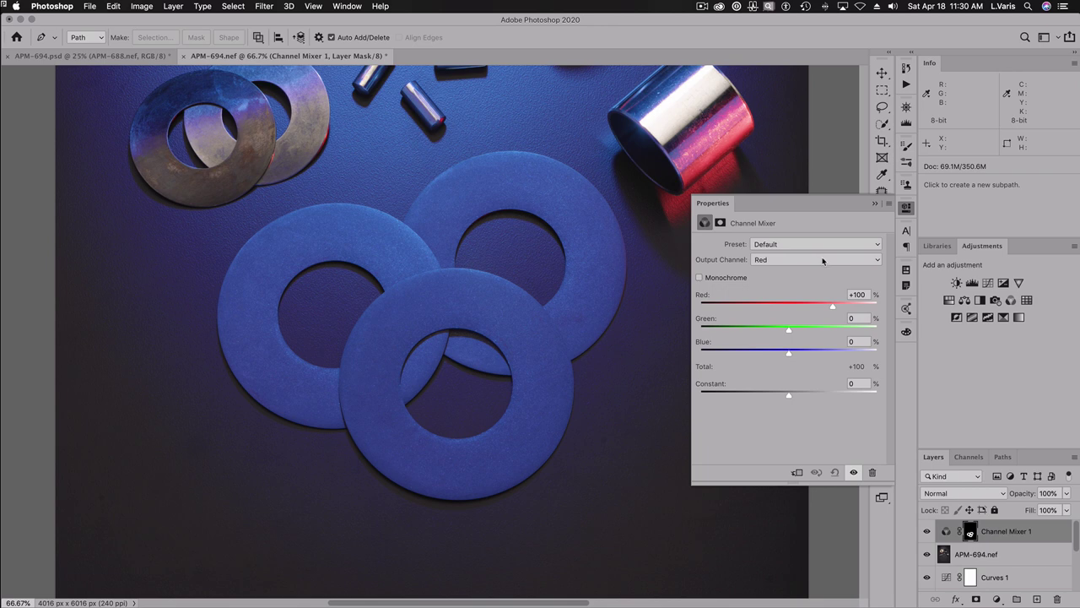
left_click(699, 277)
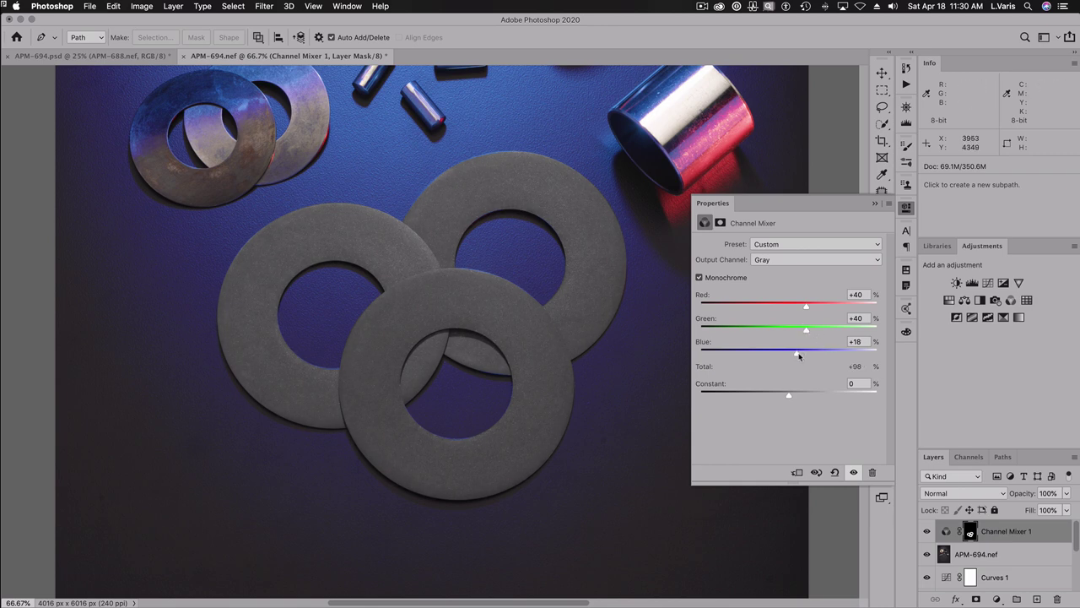
left_click_drag(799, 356, 807, 355)
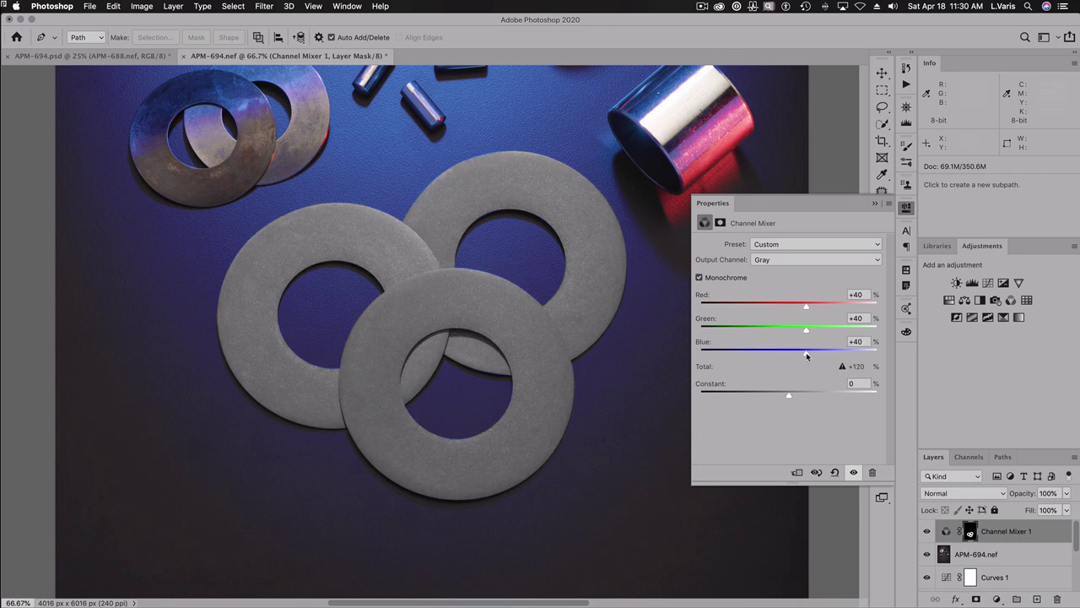
left_click(522, 321, "alt")
left_click(522, 321, "alt")
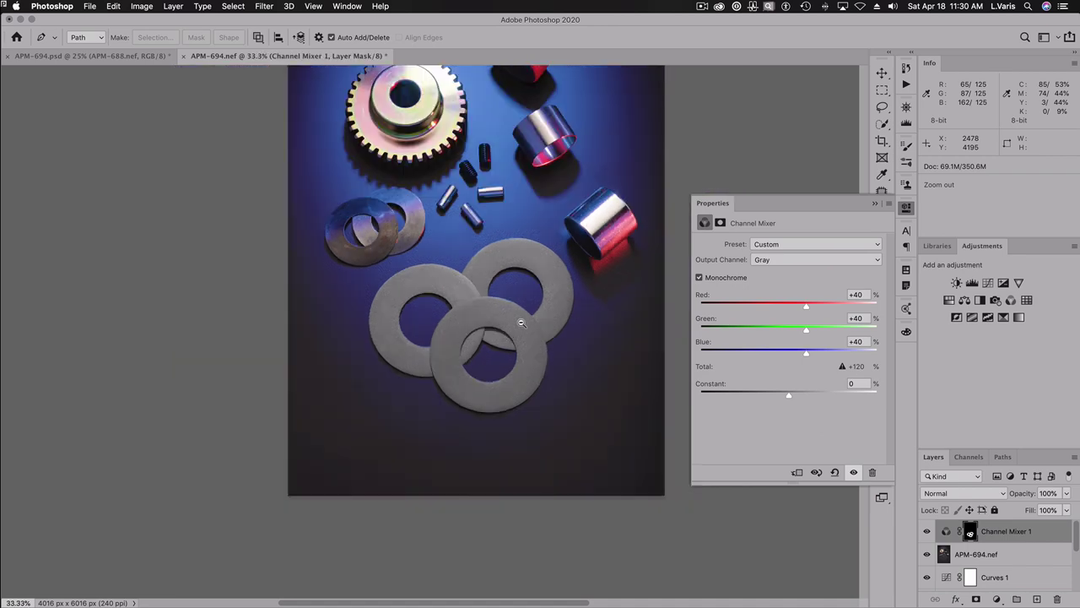
scroll(523, 320, "up", 5)
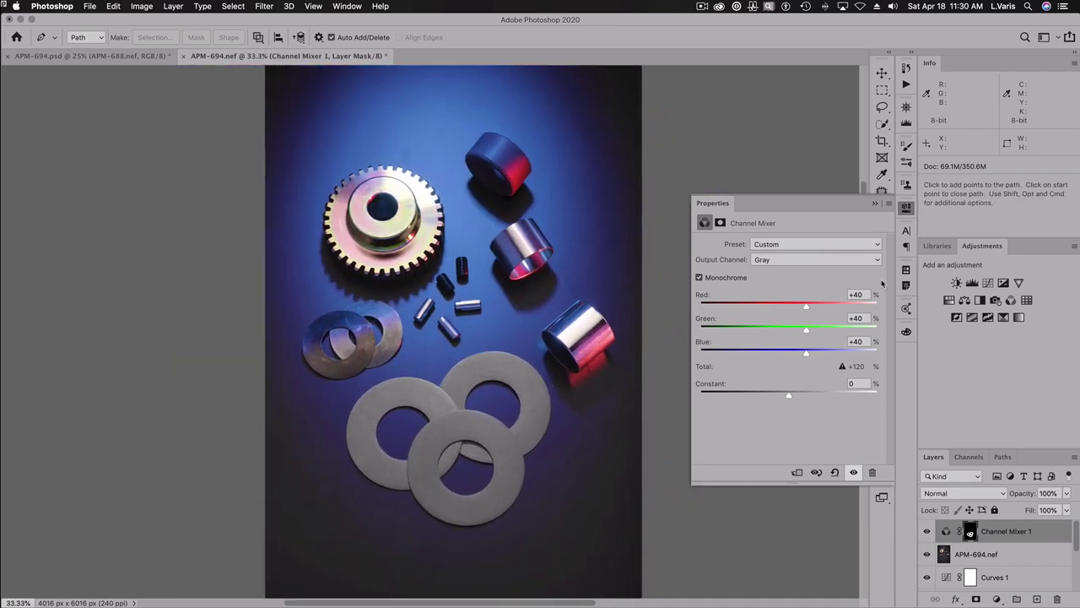
left_click(906, 206)
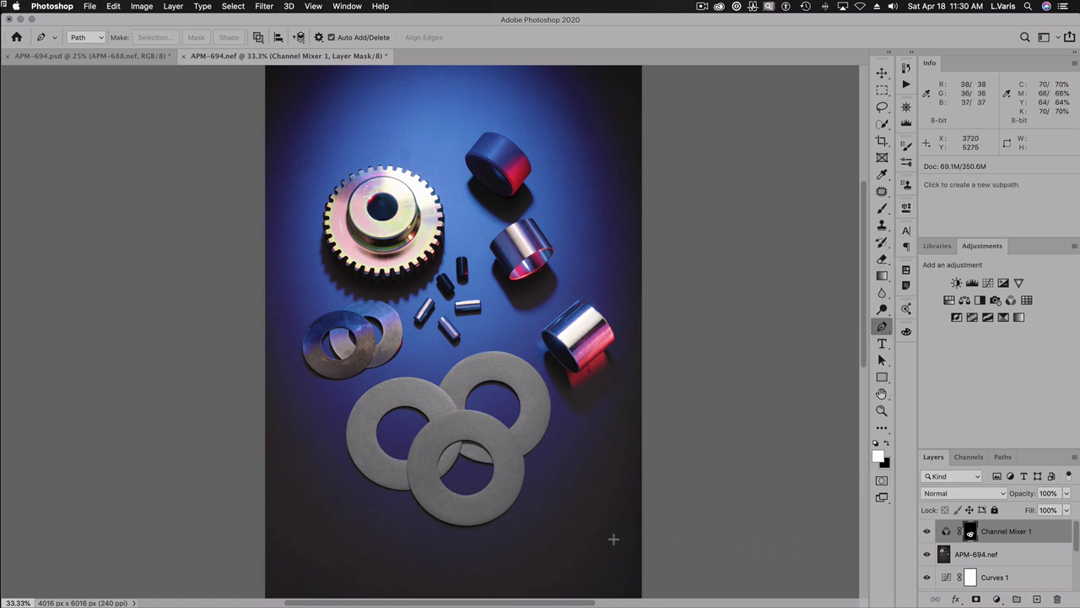
key("super+minus")
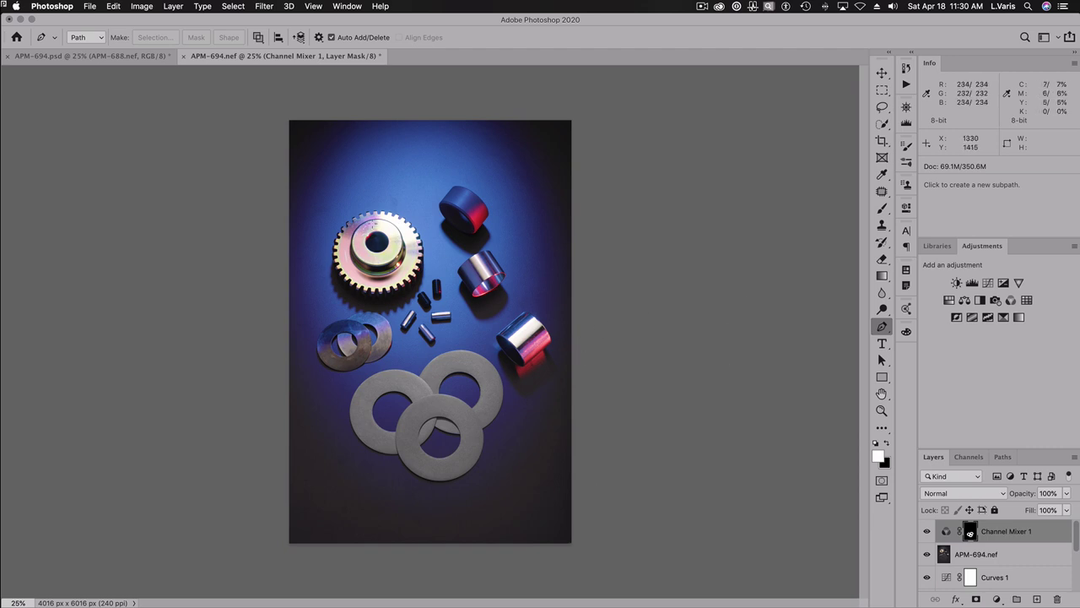
Duplicate the image with merged layers only, named 'APM-694 lab'
left_click(142, 6)
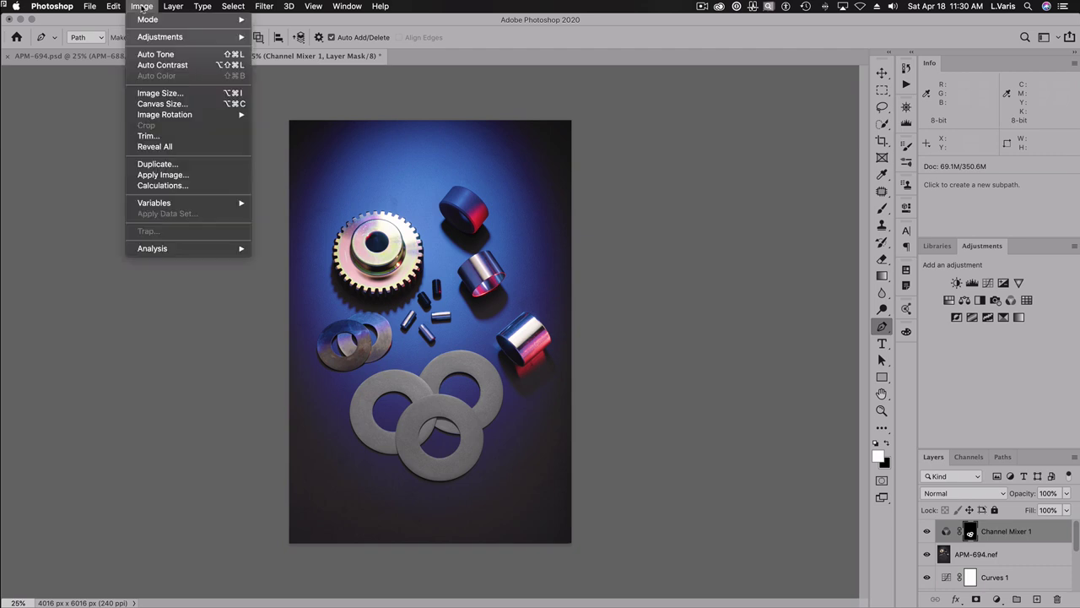
left_click(157, 164)
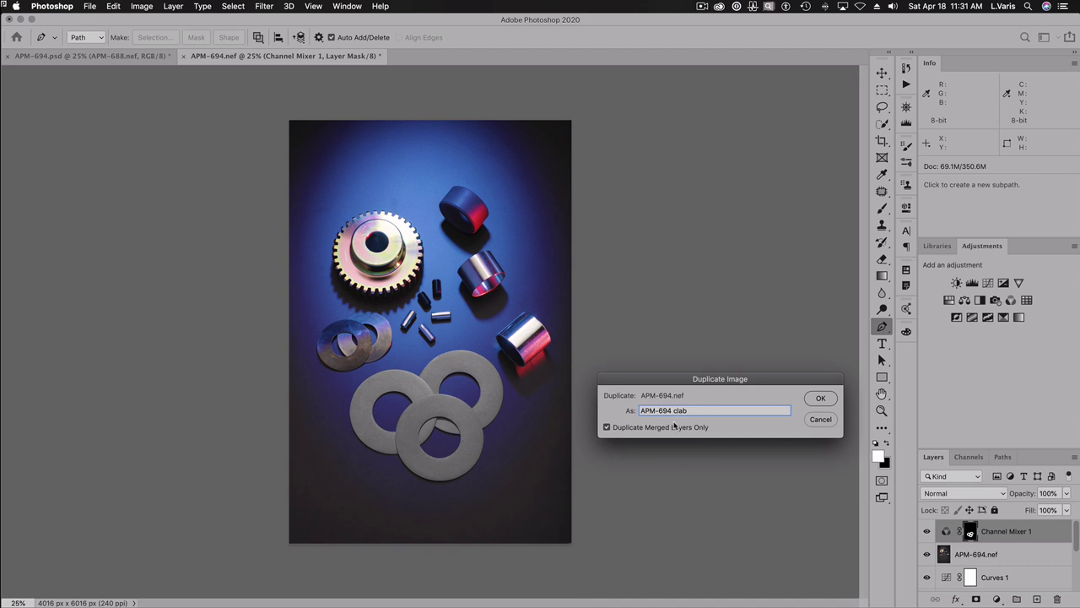
left_click(679, 410)
key("BackSpace")
left_click(821, 400)
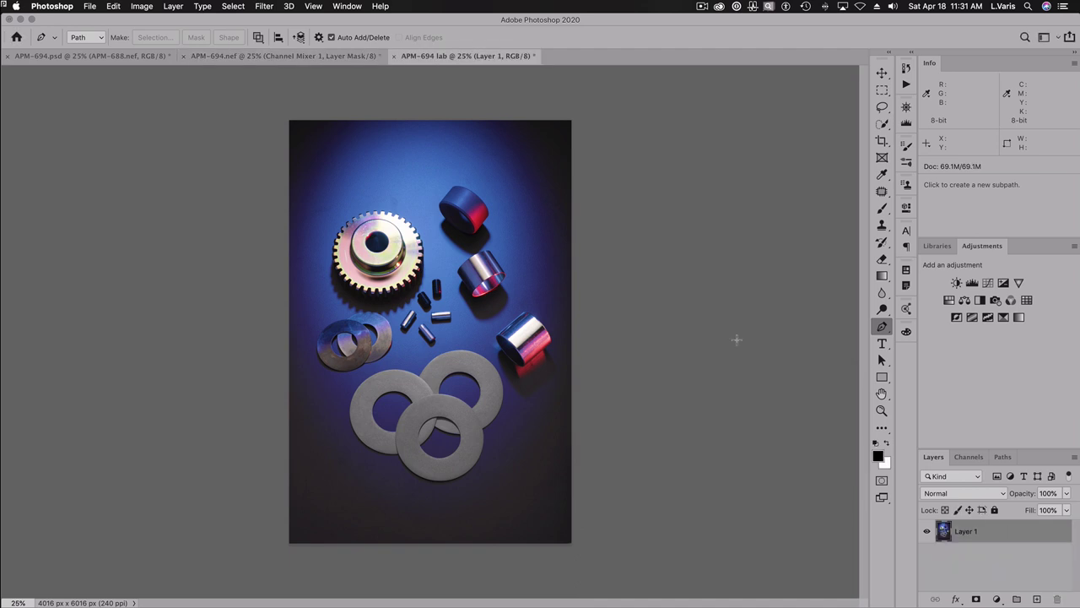
Convert the APM-694 lab copy to Lab Color mode
left_click(141, 7)
mouse_move(149, 19)
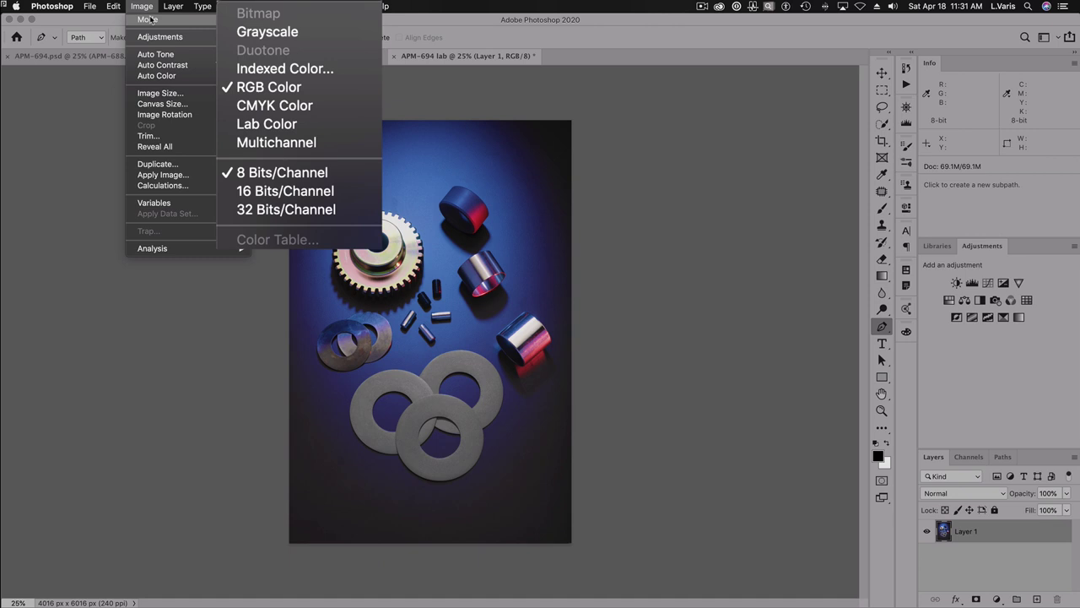
left_click(295, 129)
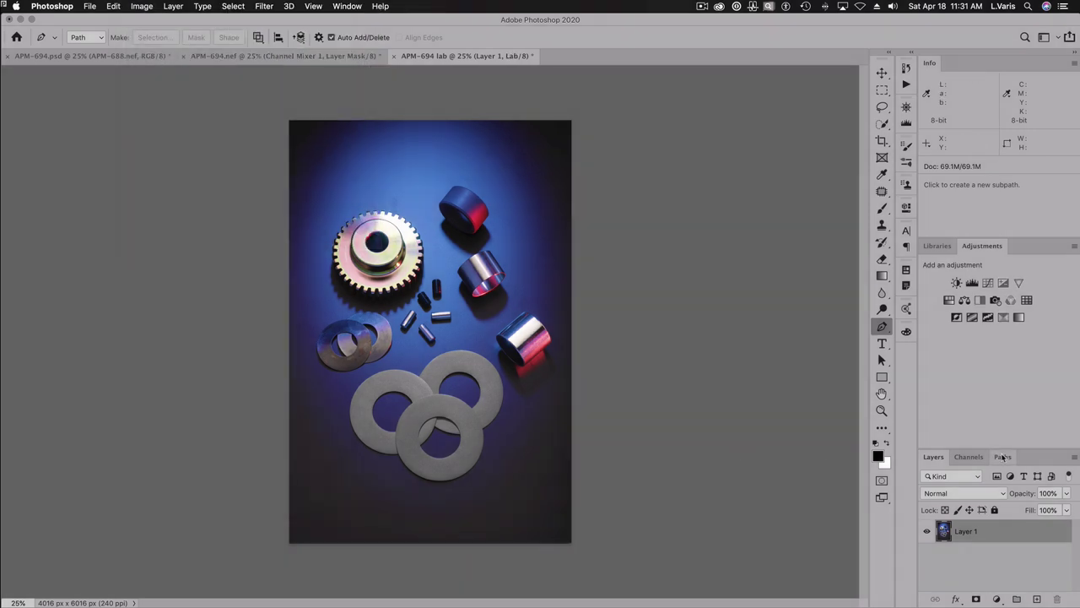
Add a Curves 1 adjustment layer blended in Overlay mode
left_click(988, 282)
left_click(980, 495)
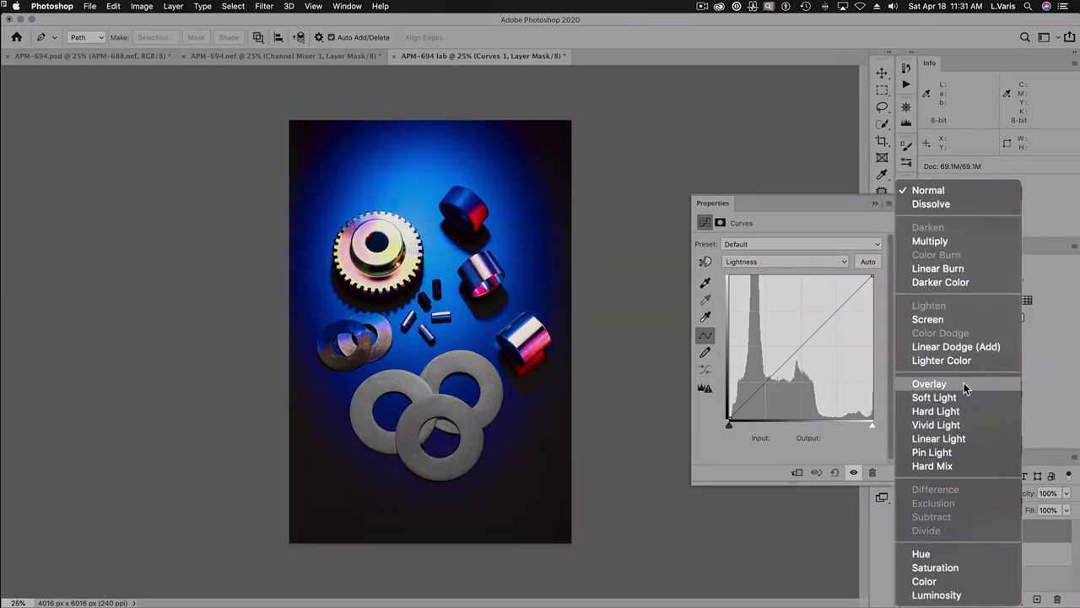
left_click(963, 404)
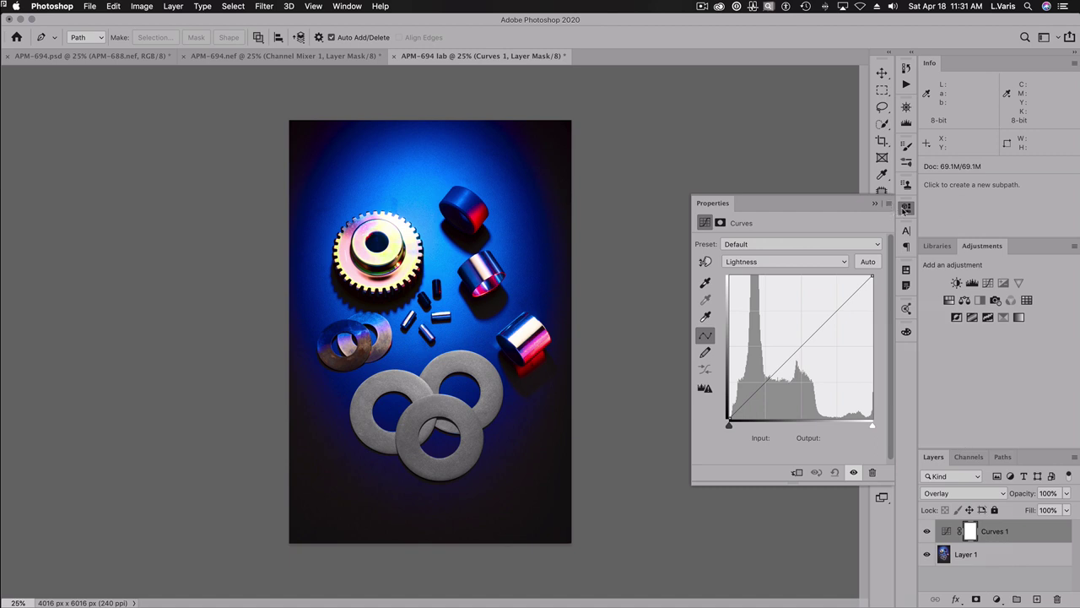
left_click(906, 209)
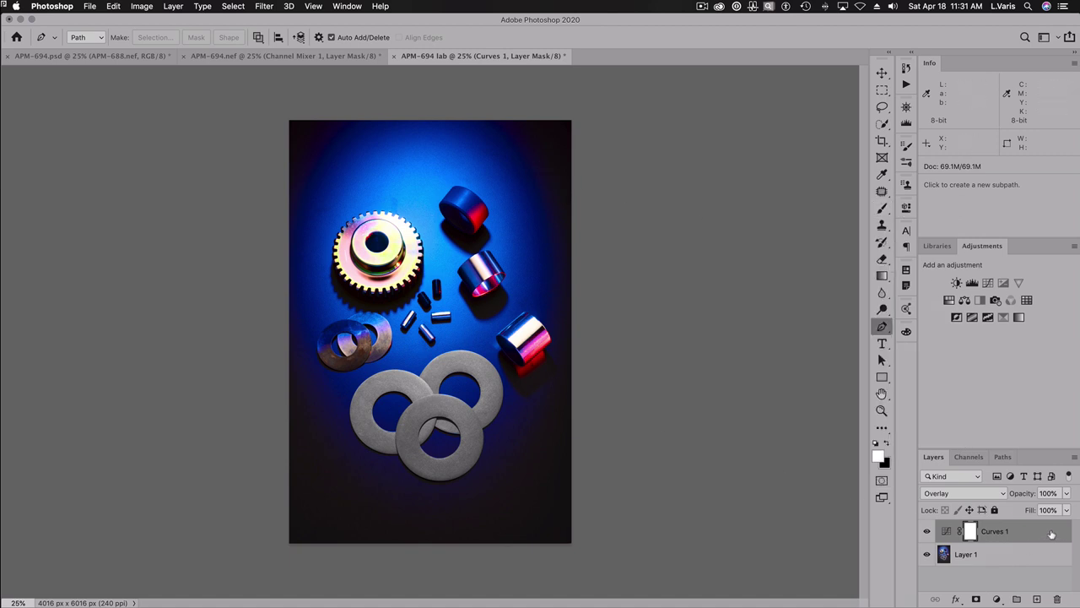
Exclude the L channel in Curves 1's blending options, compare before/after, and select Layer 1 too
double_click(978, 245)
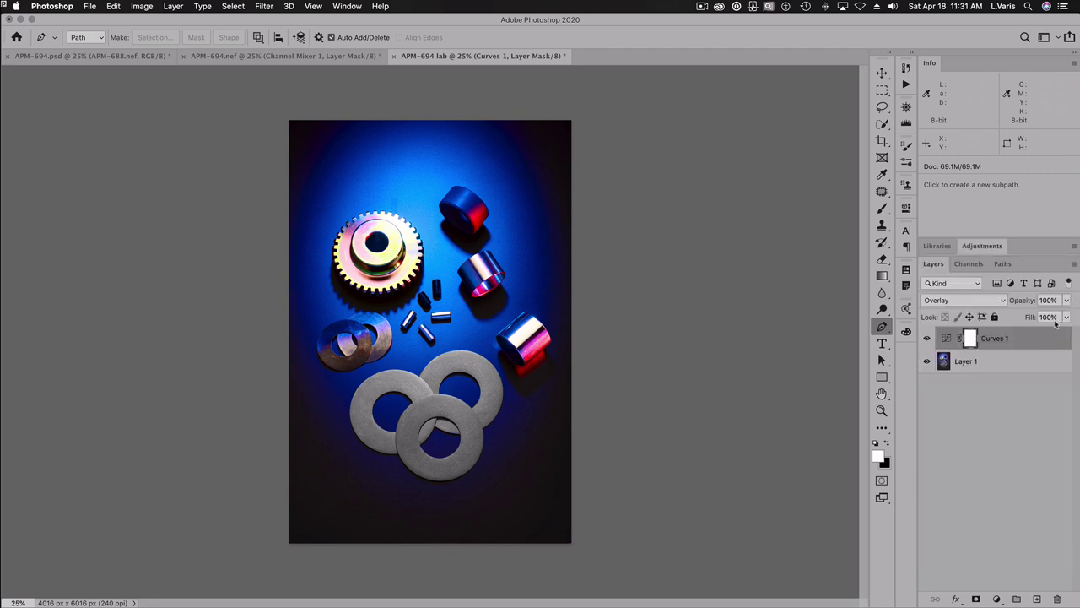
left_click(1074, 266)
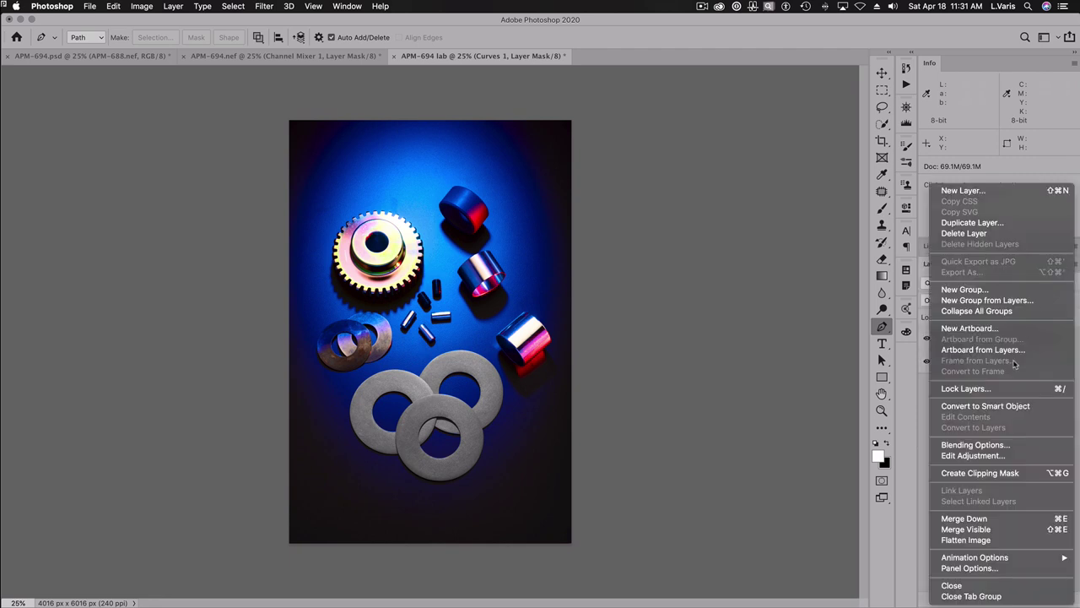
left_click(994, 444)
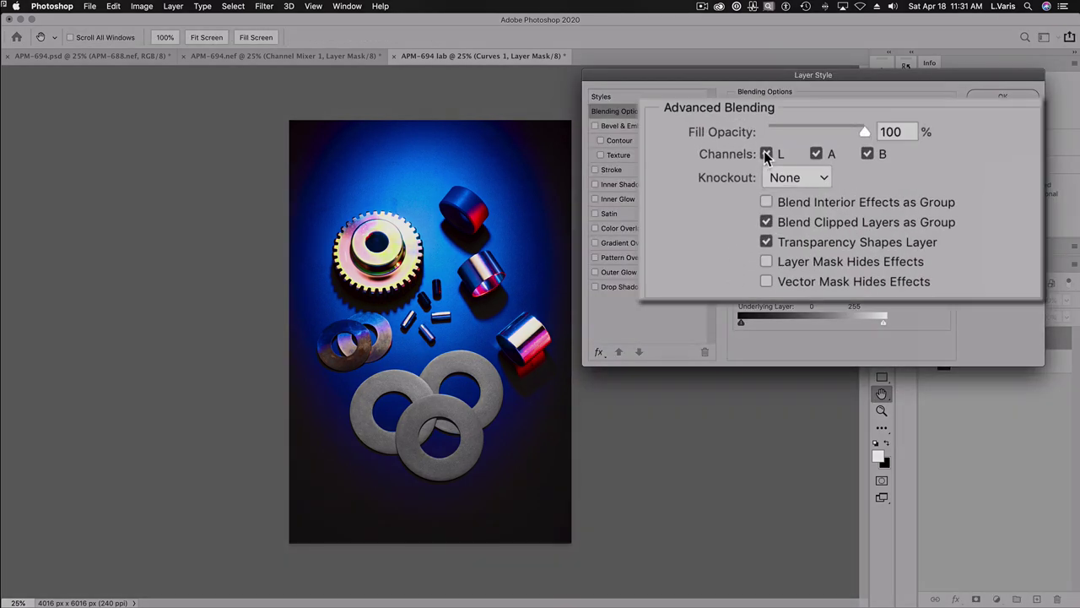
left_click(766, 153)
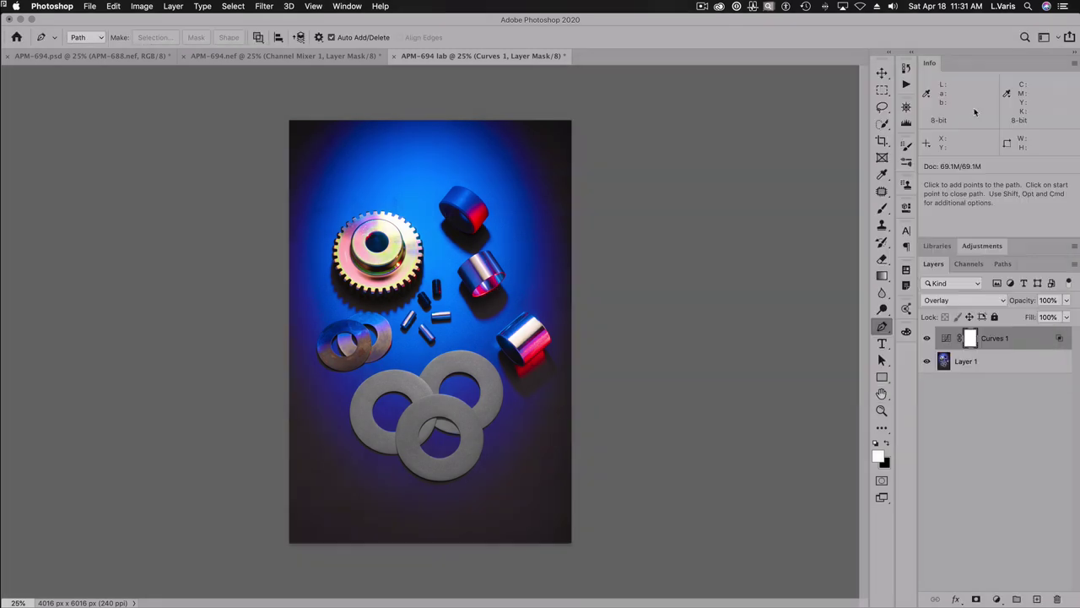
left_click(927, 337)
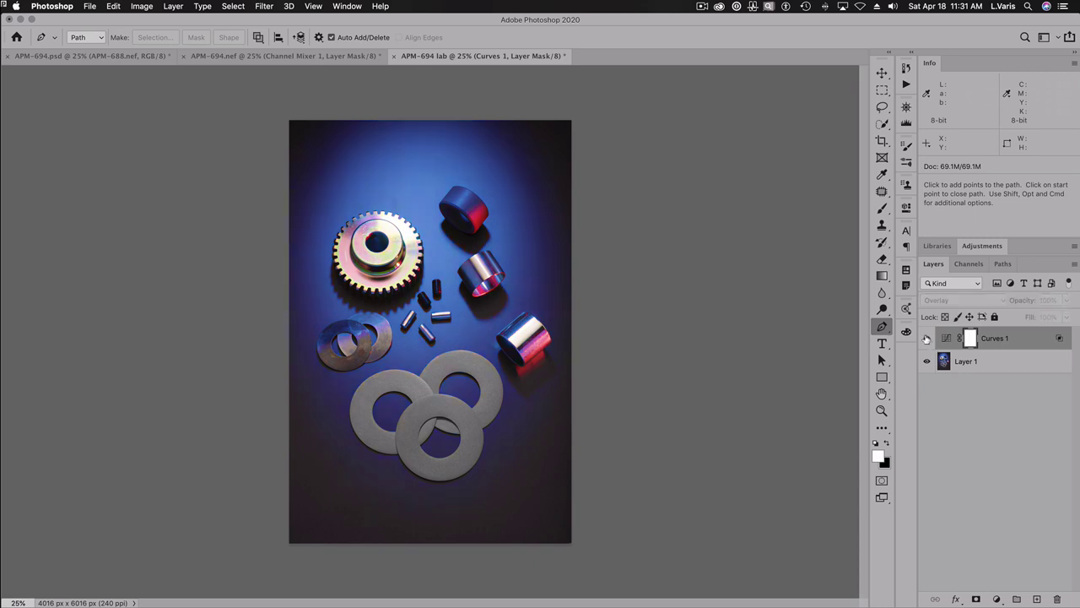
left_click(926, 337)
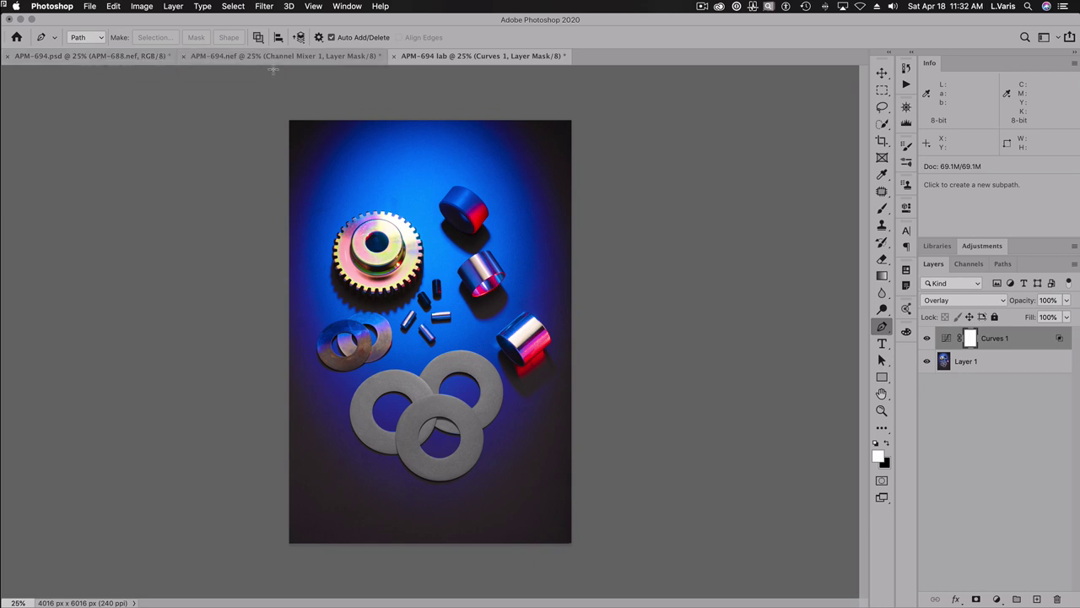
left_click(974, 364)
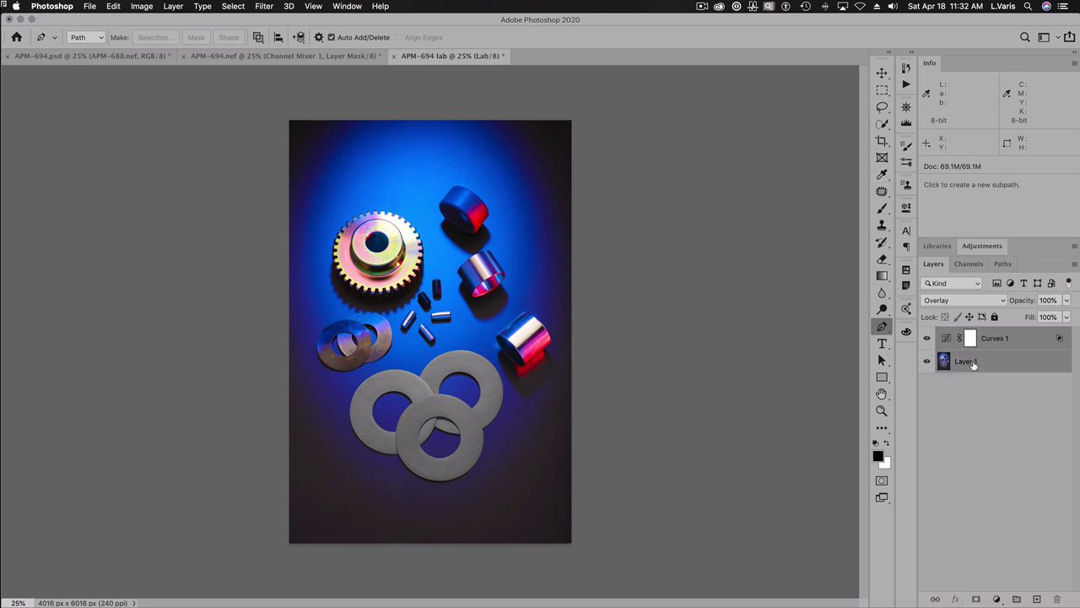
left_click(882, 72)
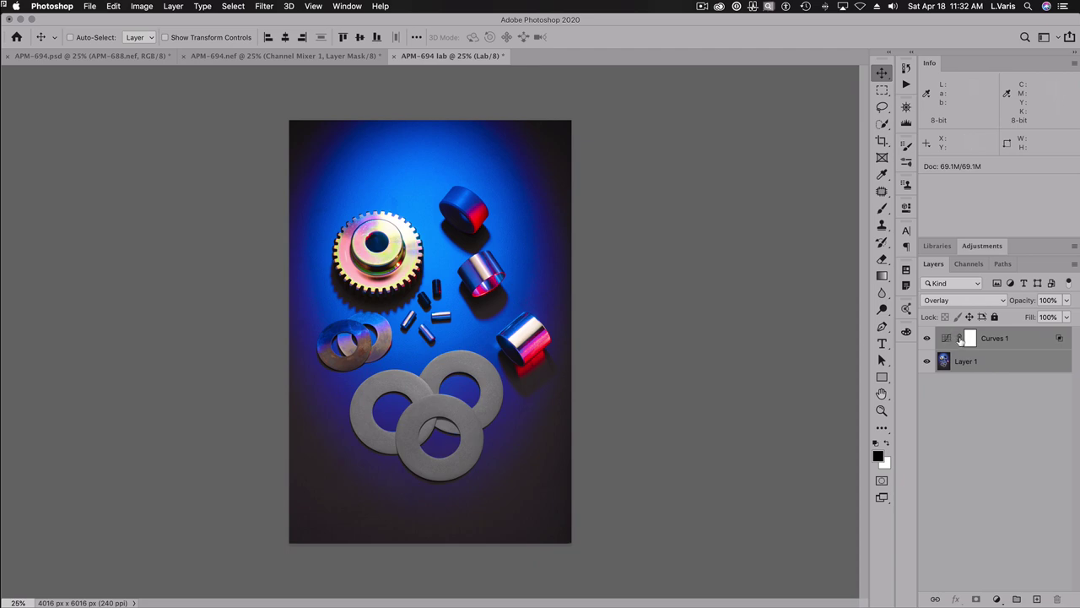
Convert Curves 1 and Layer 1 into a smart object and drag it into APM-694.nef
left_click(1074, 265)
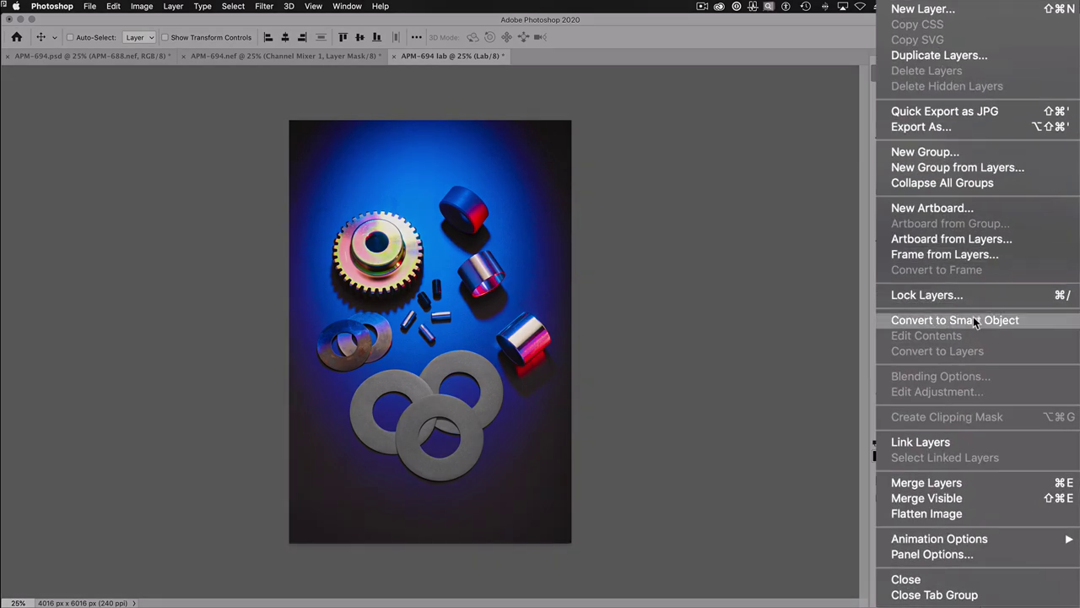
left_click(1041, 326)
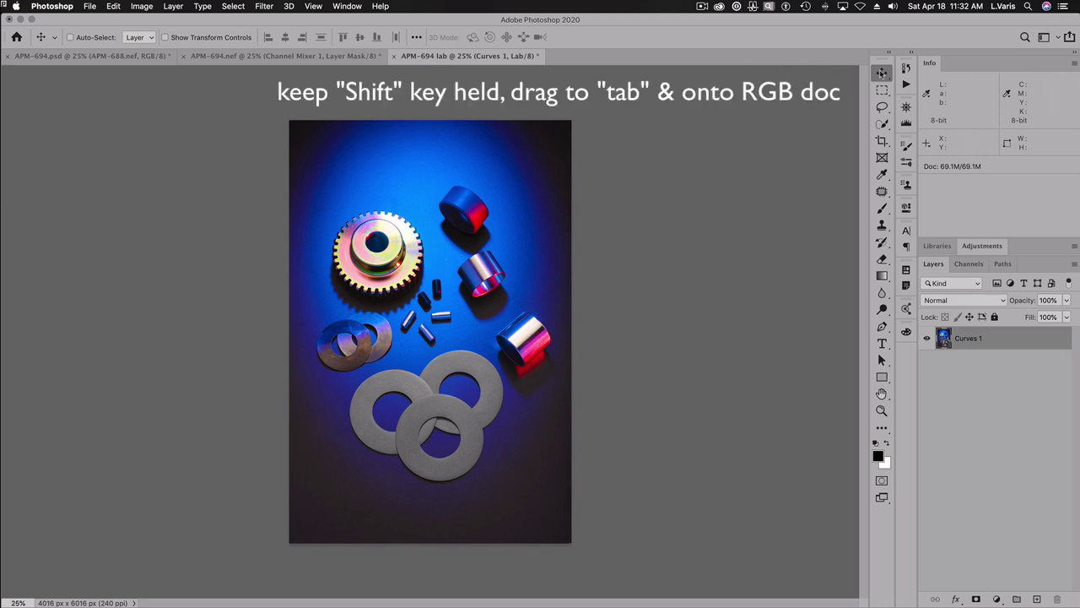
left_click_drag(418, 274, 311, 59)
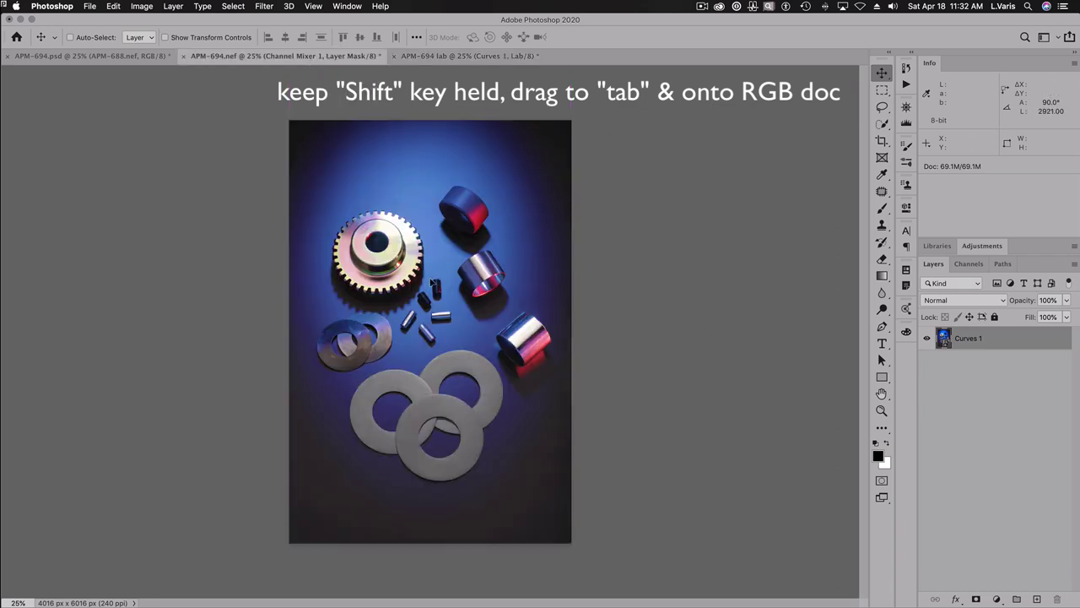
left_click_drag(431, 279, 431, 278)
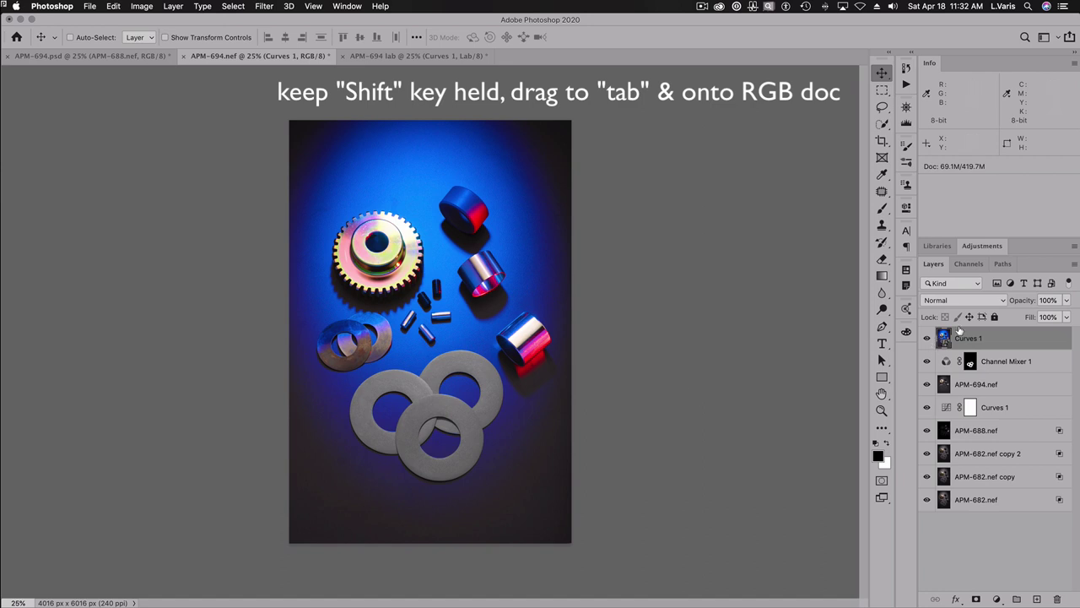
Set the Curves 1 smart object to Color blend mode and compare it on and off
left_click(969, 302)
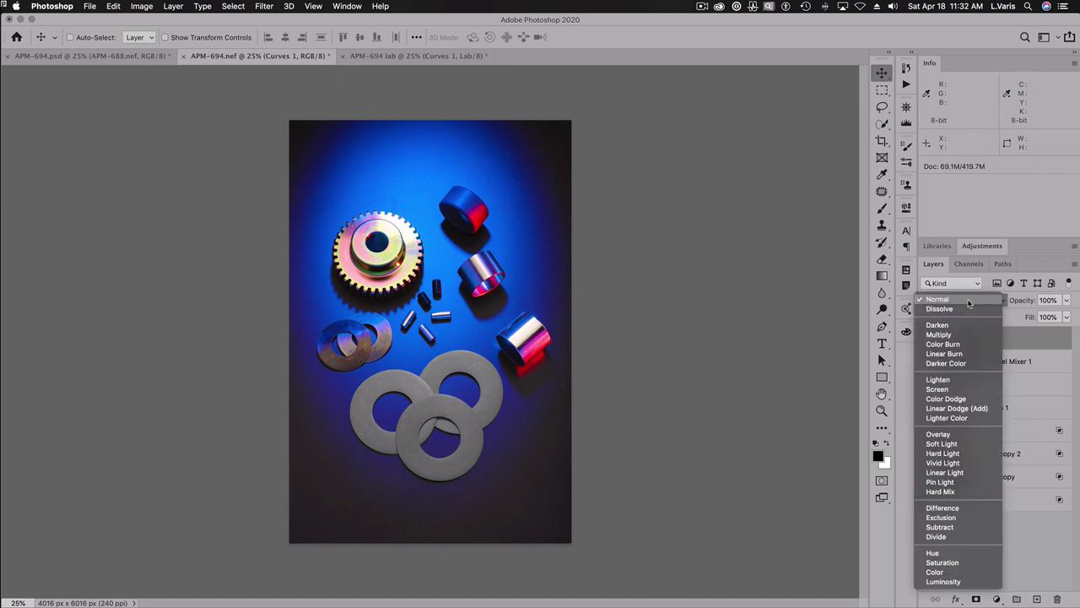
left_click(947, 572)
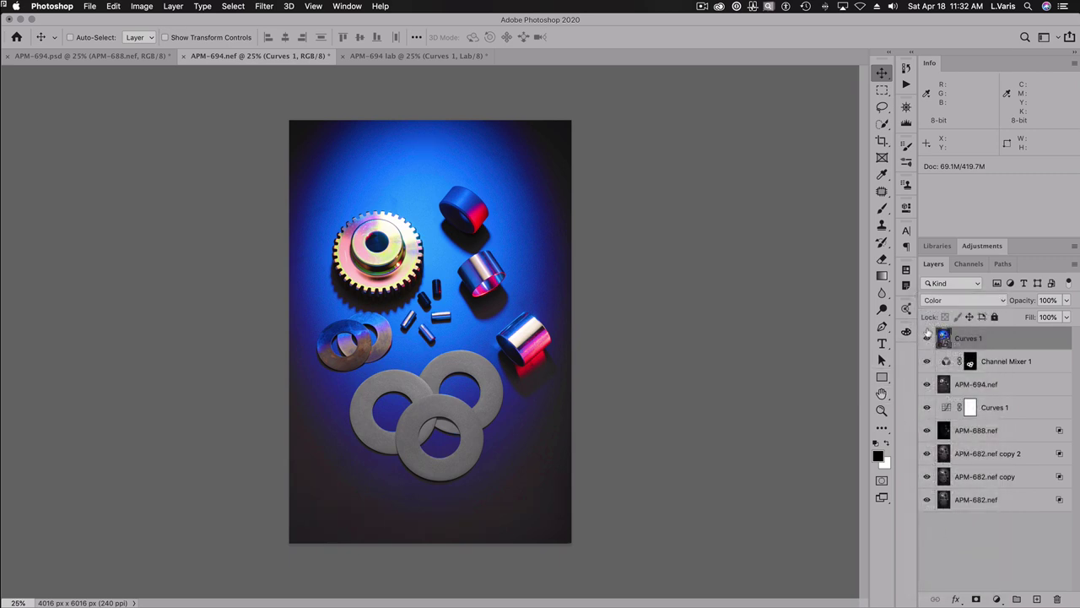
left_click(927, 338)
left_click(928, 338)
left_click(928, 338)
left_click(928, 339)
Lower Curves 1 opacity to 83% and switch to the APM-694 lab document
left_click(1066, 299)
left_click_drag(1067, 318, 1065, 316)
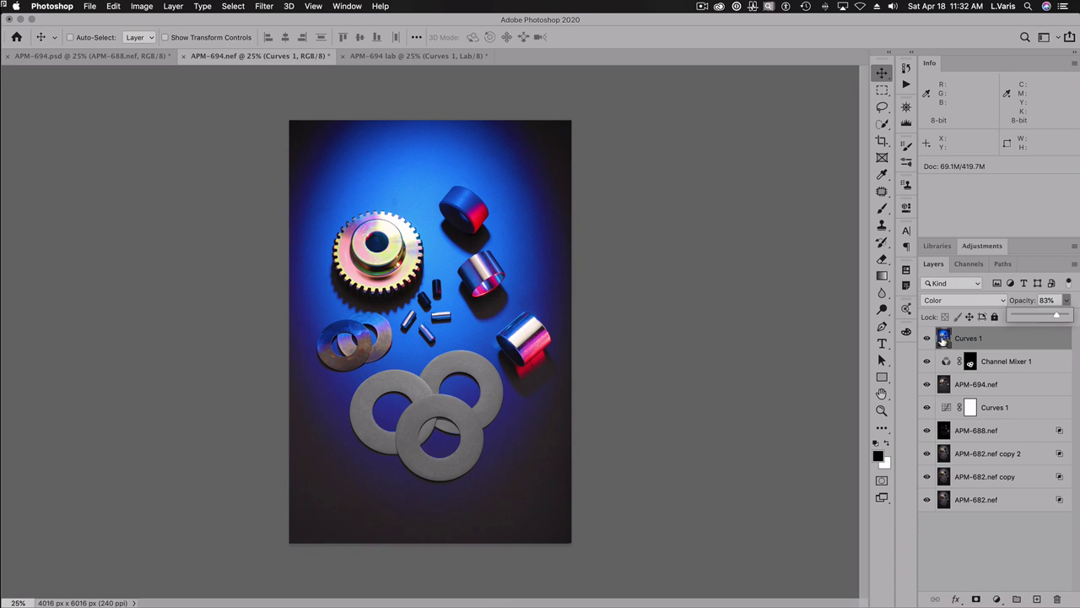
left_click(401, 57)
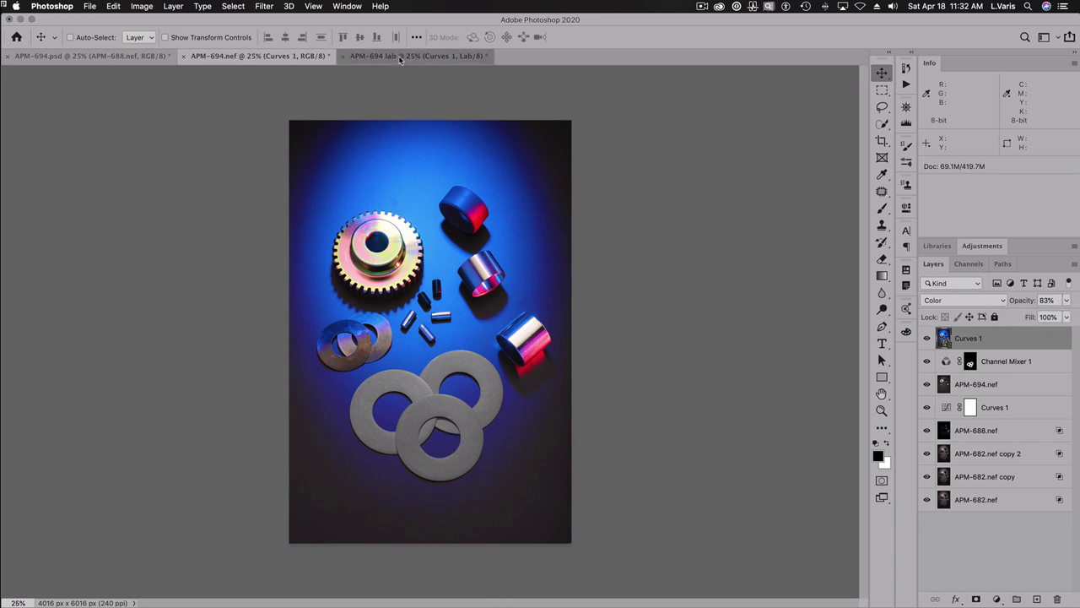
left_click(401, 57)
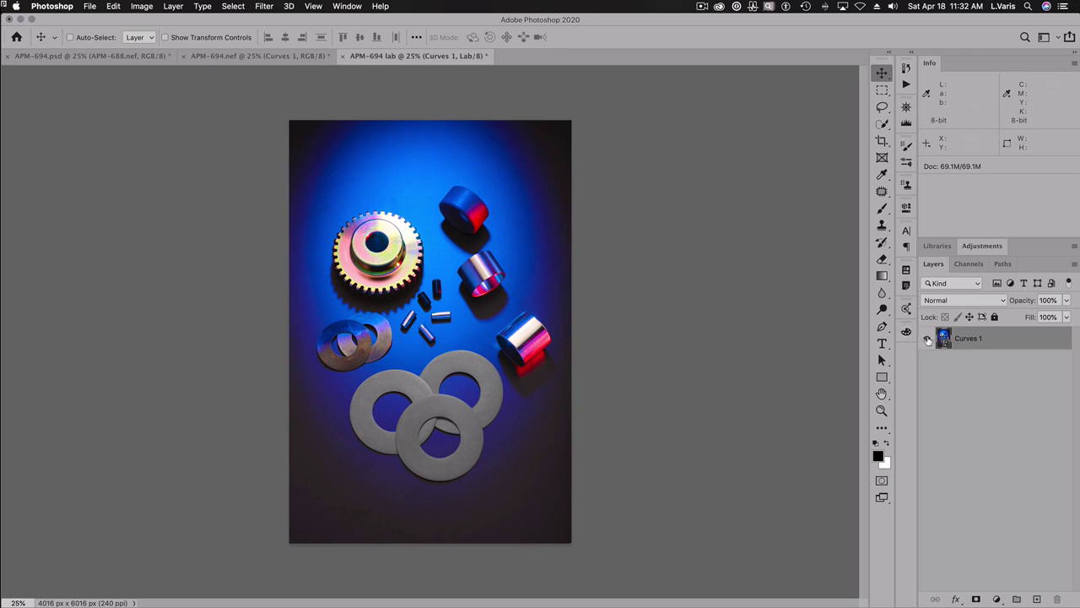
Close APM-694 lab without saving and rename the smart object layer to 'lab color'
left_click(342, 56)
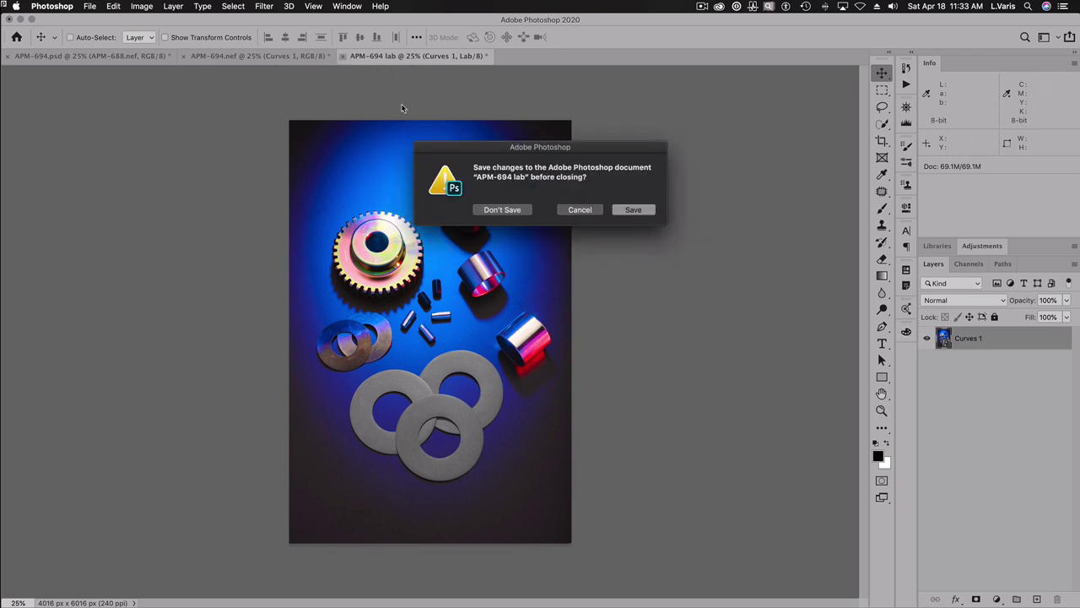
left_click(509, 211)
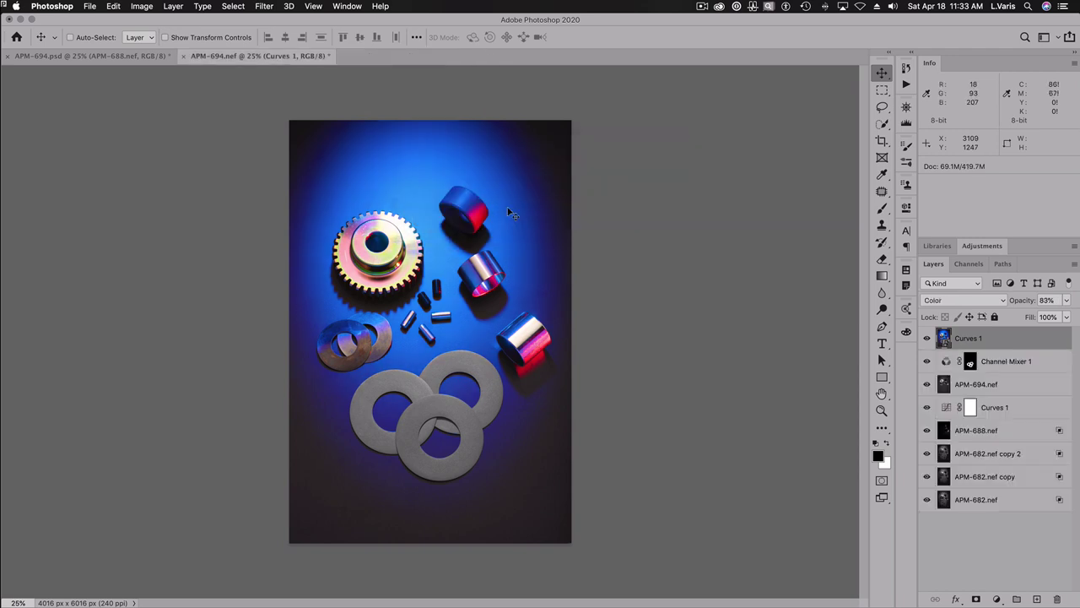
double_click(961, 338)
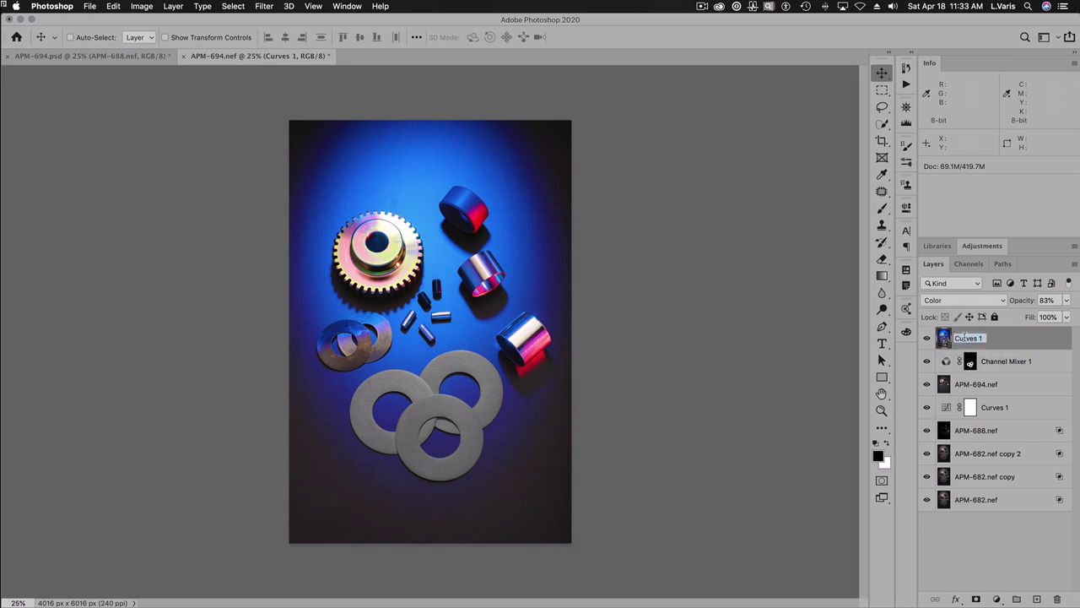
key("BackSpace")
type("lab color")
key("Return")
Open the lab color smart object's contents, turning off the notice
double_click(943, 338)
left_click(547, 207)
left_click(624, 227)
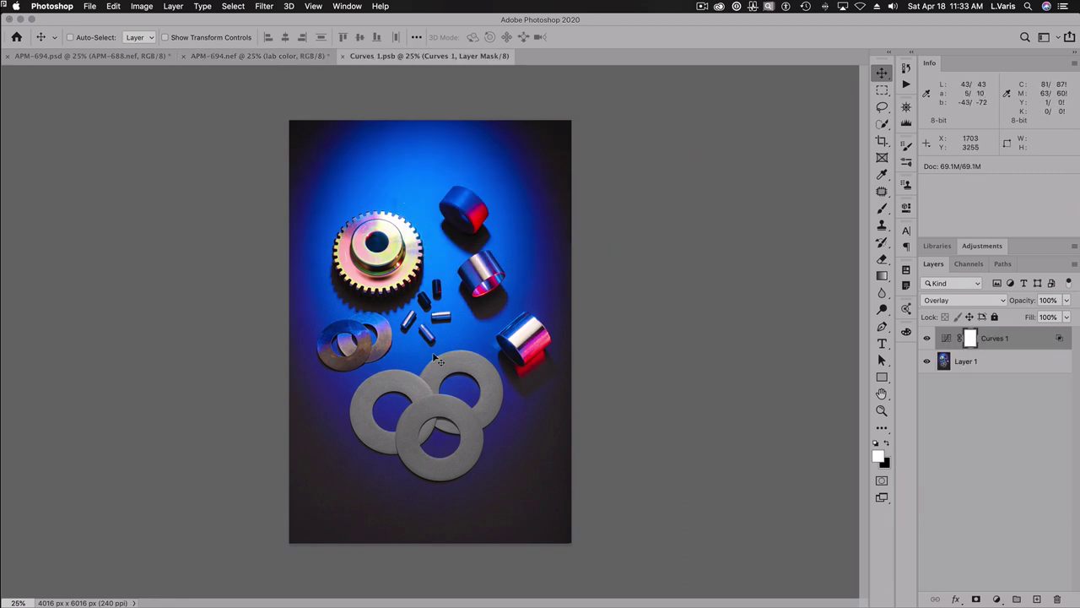
In Curves 1, pull the b channel's white point left and raise its black point
left_click(927, 338)
left_click(926, 339)
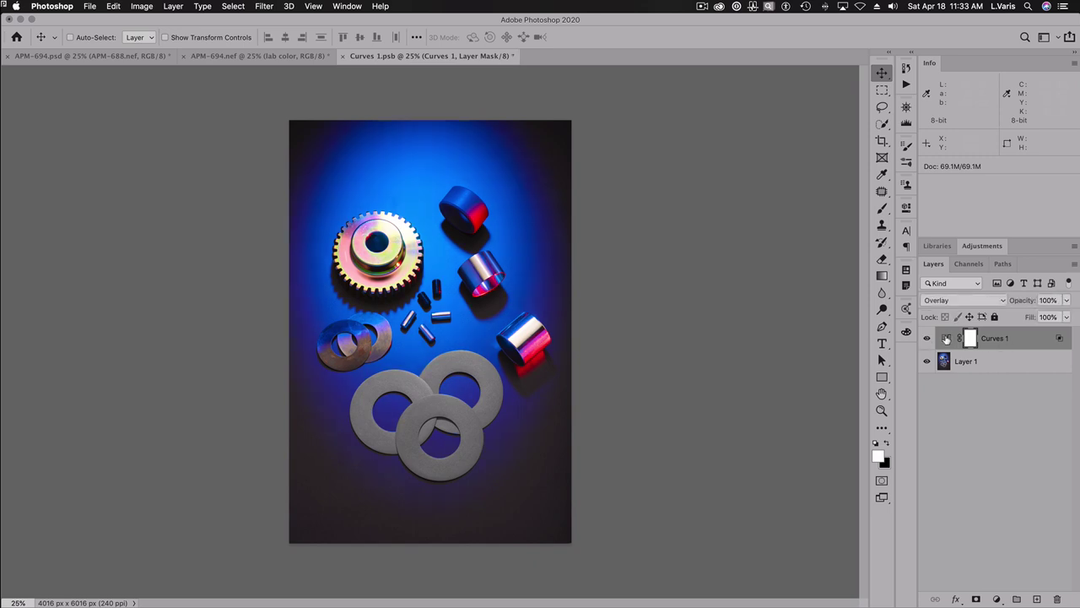
double_click(946, 338)
left_click(792, 262)
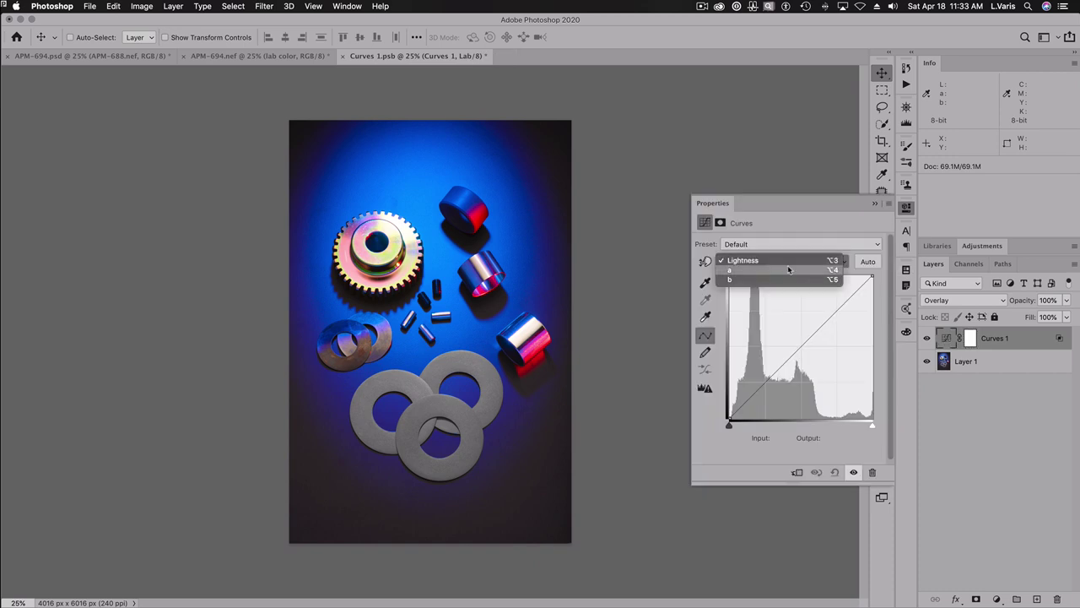
left_click(785, 279)
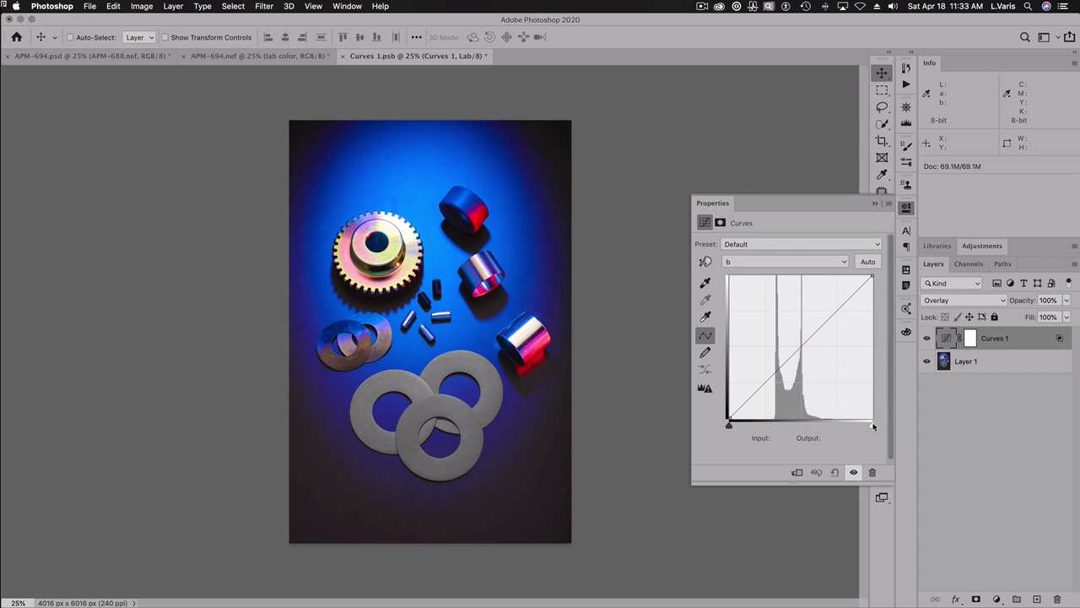
left_click_drag(873, 426, 856, 426)
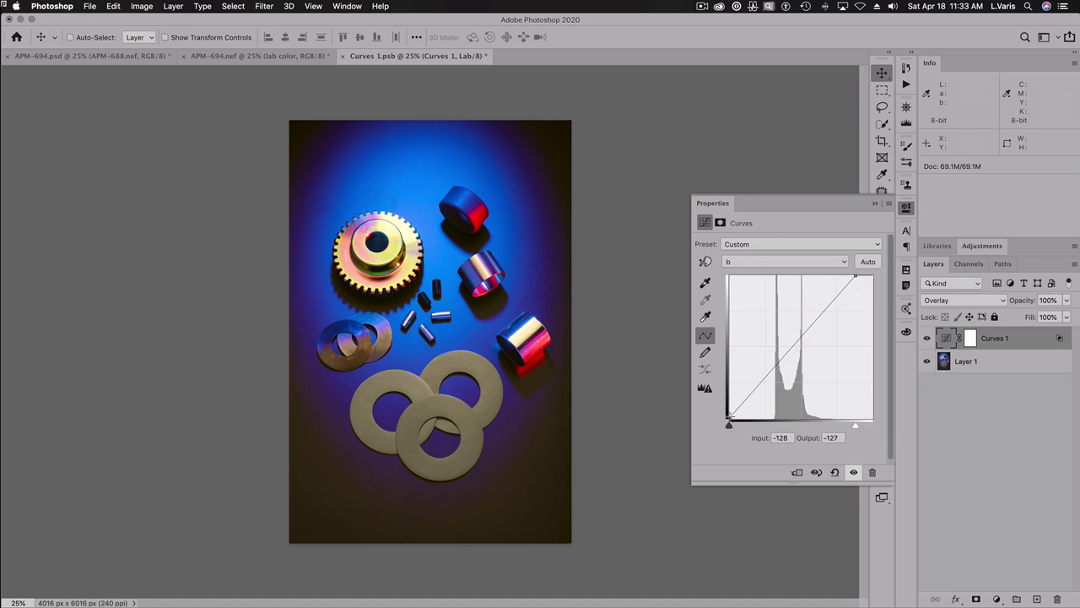
left_click_drag(729, 415, 729, 409)
Close the curve settings and save the Curves 1.psb contents
left_click(907, 207)
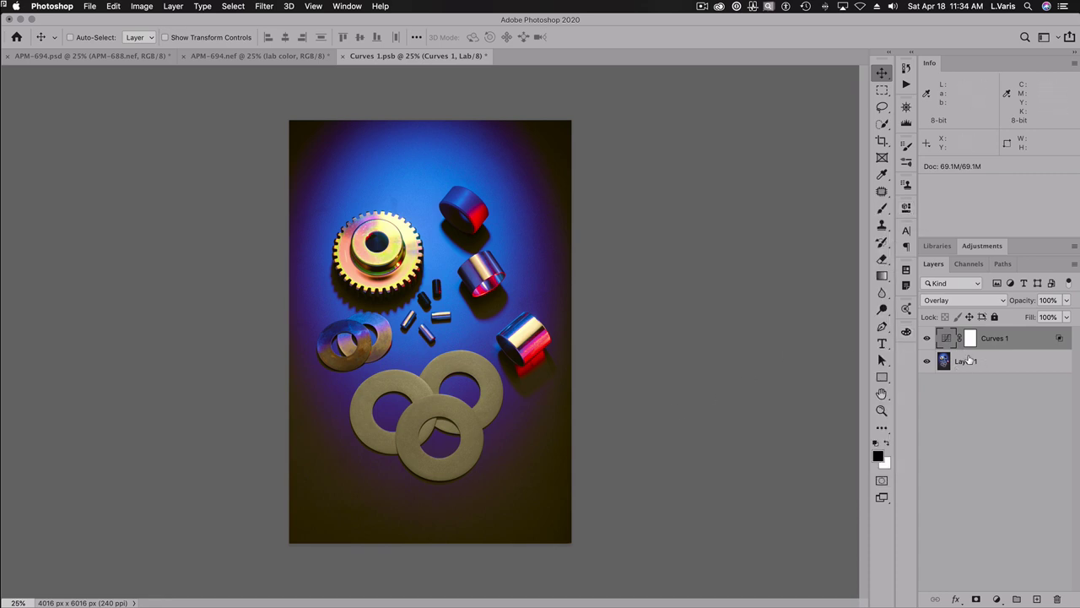
left_click(90, 7)
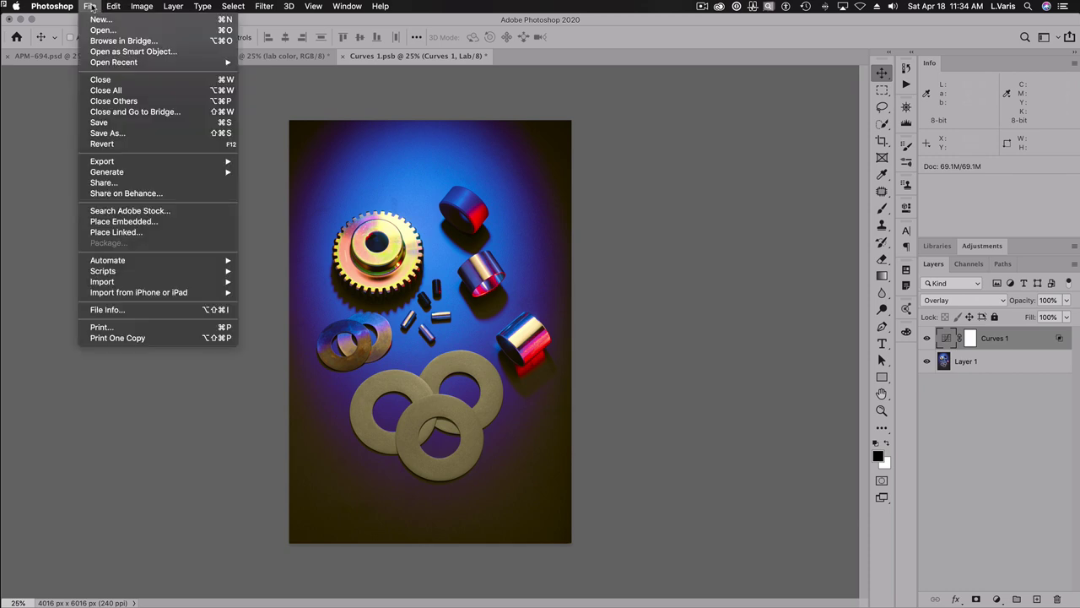
left_click(93, 123)
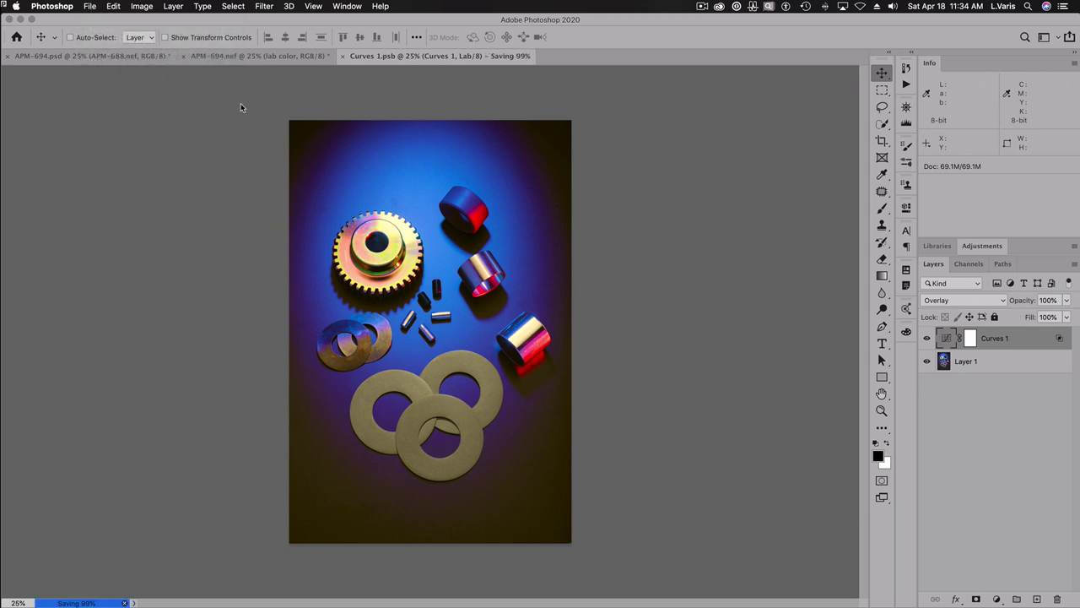
Step APM-694.nef back in History to the Name Change state
left_click(242, 57)
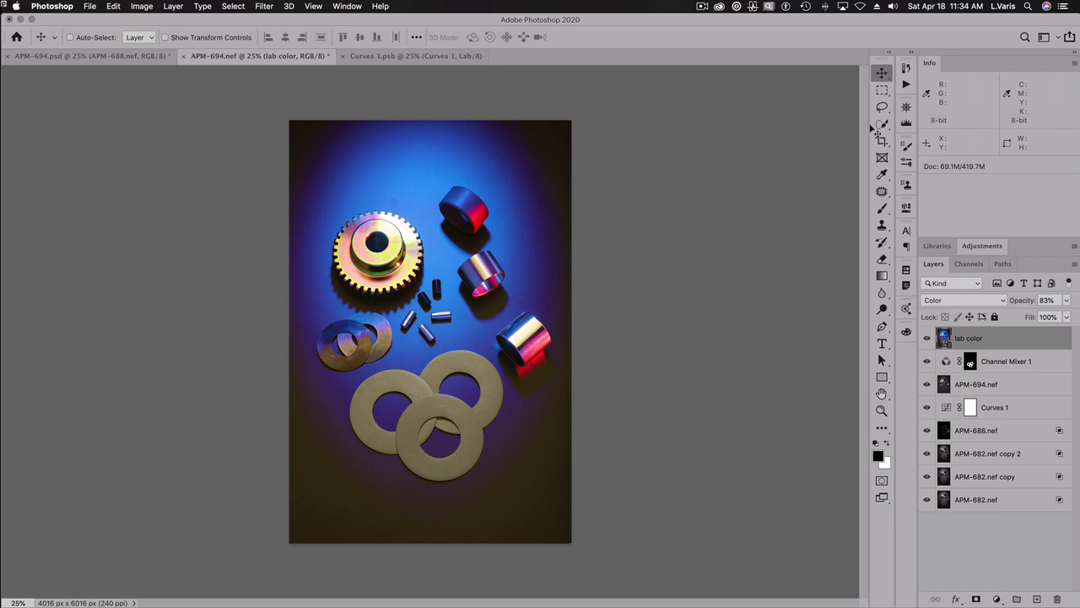
left_click(906, 69)
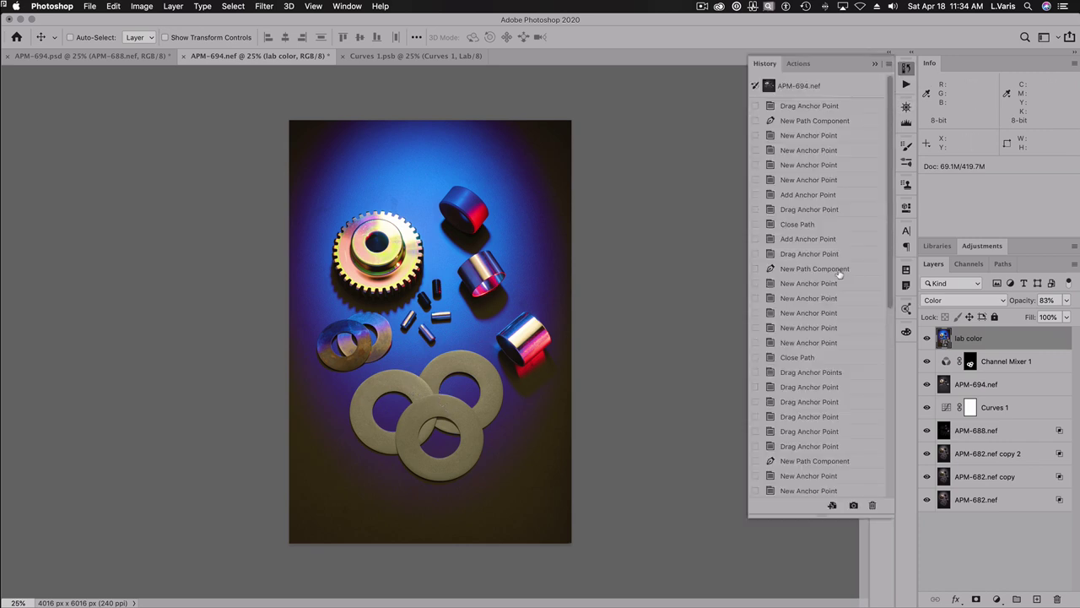
left_click_drag(890, 300, 892, 512)
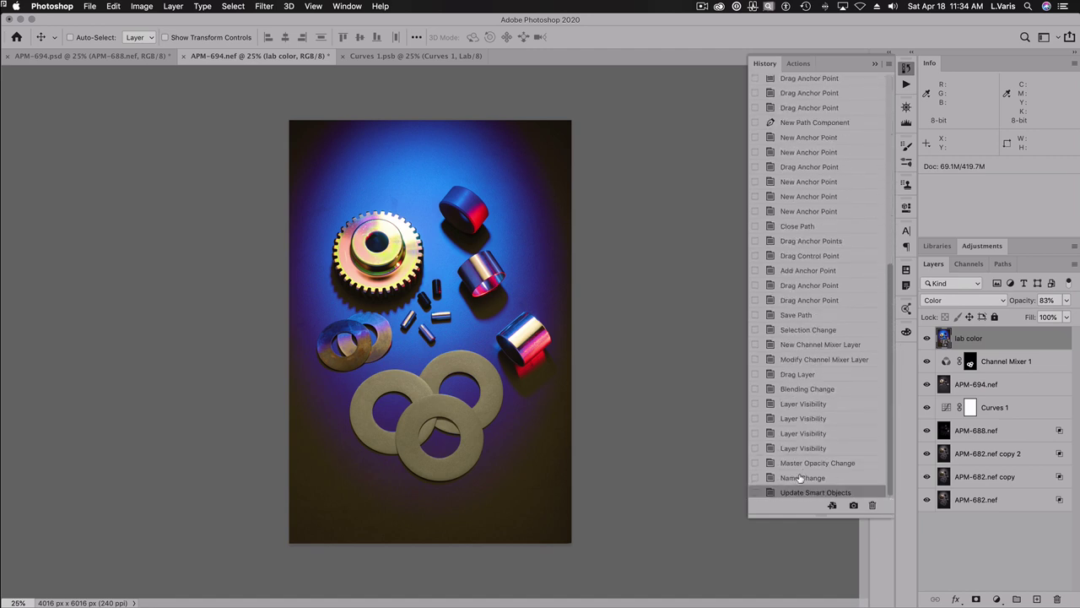
left_click(800, 478)
left_click(906, 68)
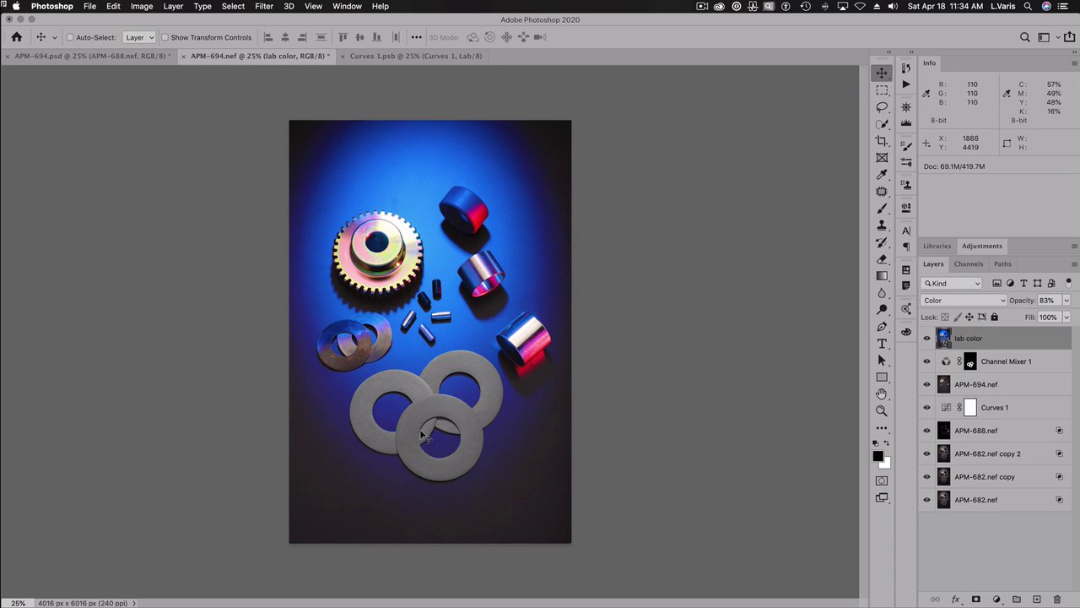
Compare the finished APM-694.psd by toggling Layer 2, then switch to Lightroom Classic
left_click(67, 56)
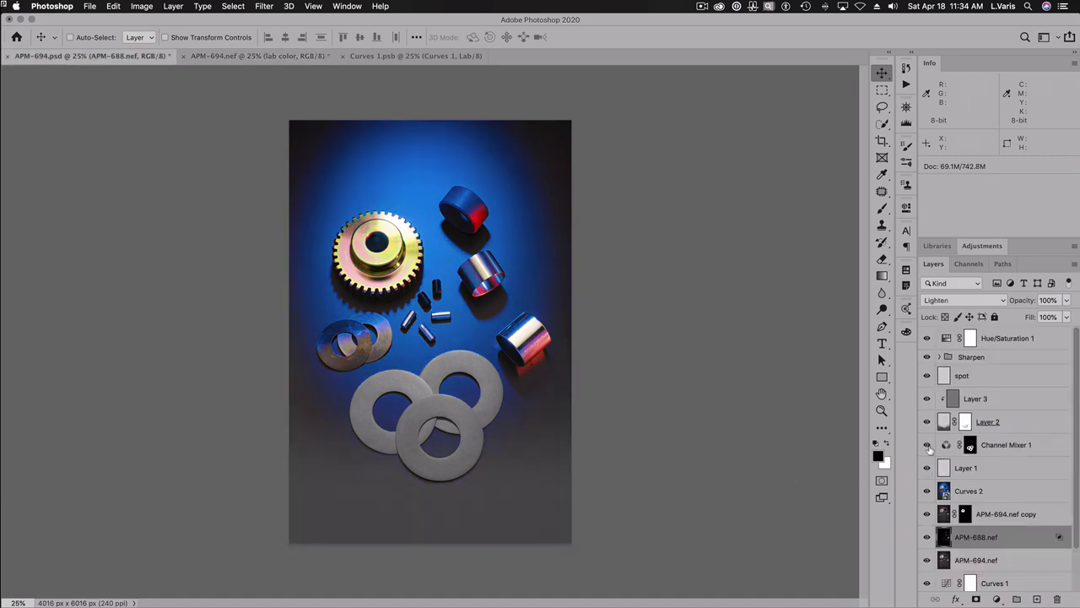
left_click(928, 423)
left_click(929, 424)
left_click(270, 57)
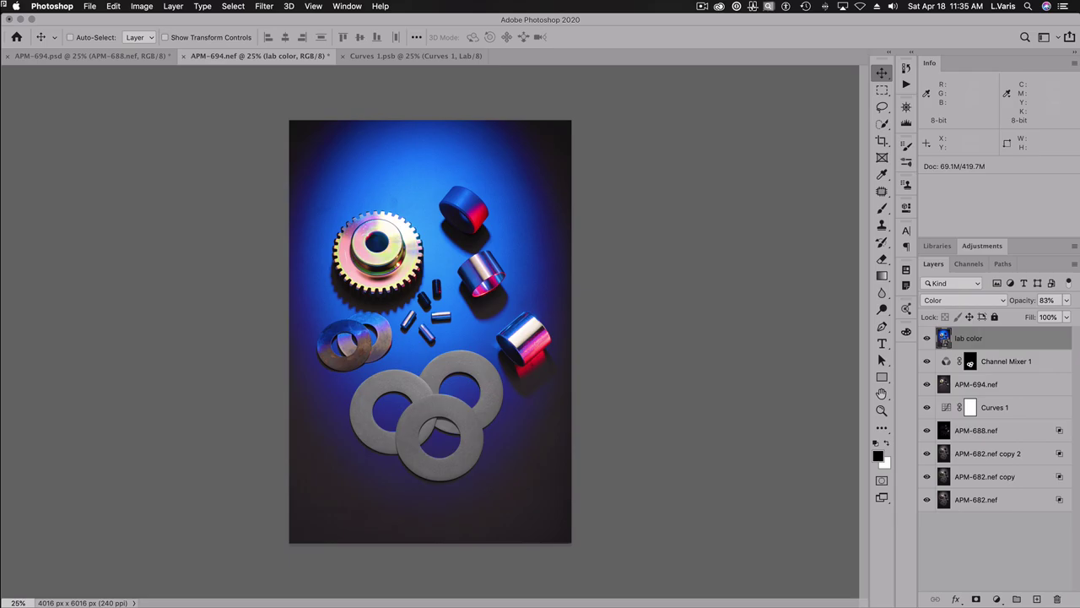
key("super+Tab")
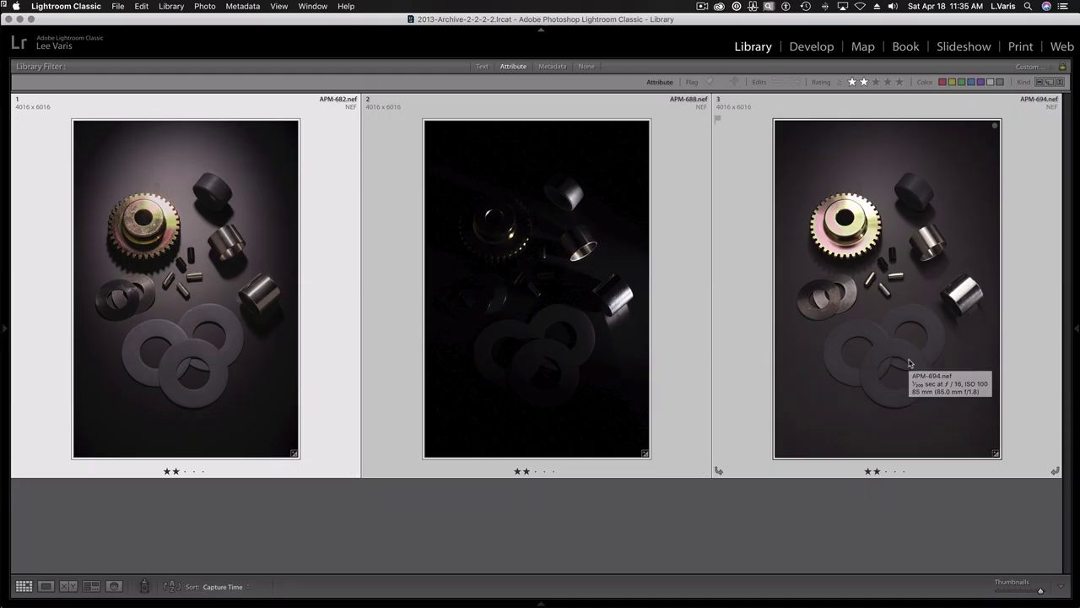
mouse_move(582, 603)
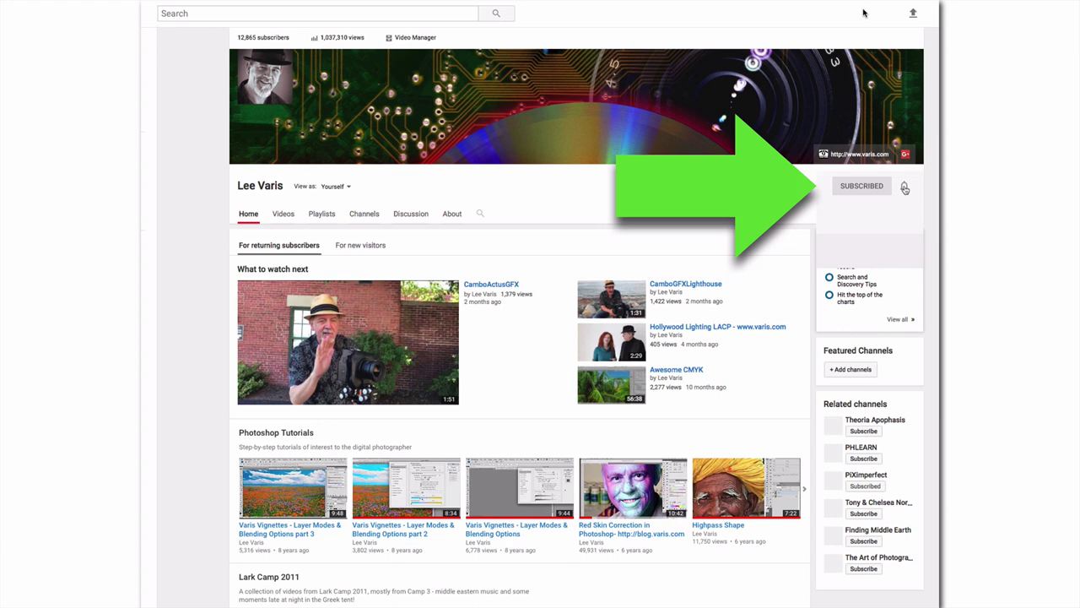
Set the subscribed YouTube channel's notification bell to All
left_click(903, 187)
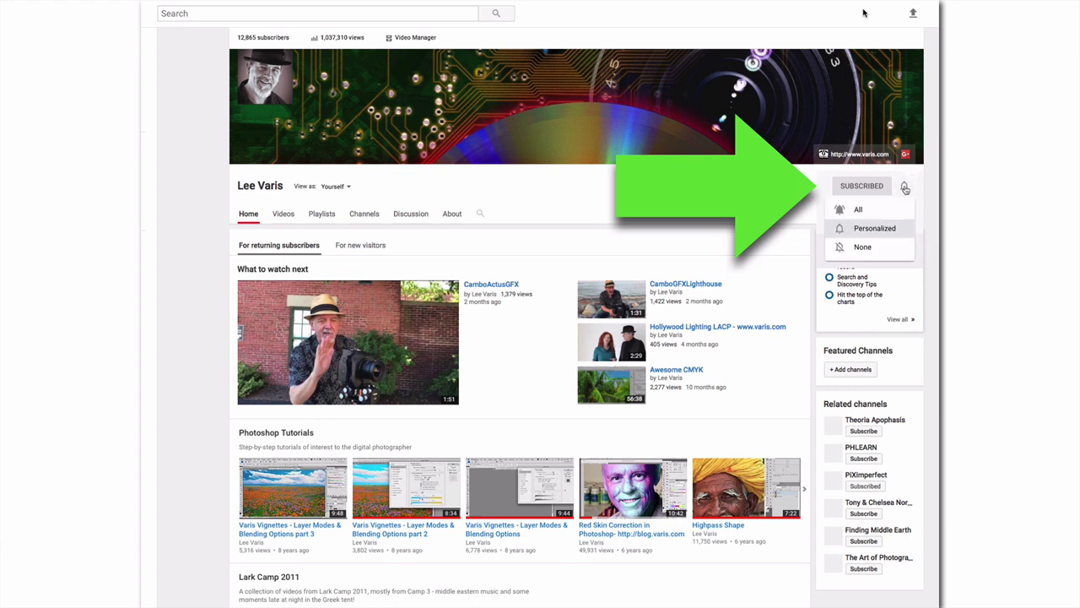
left_click(839, 210)
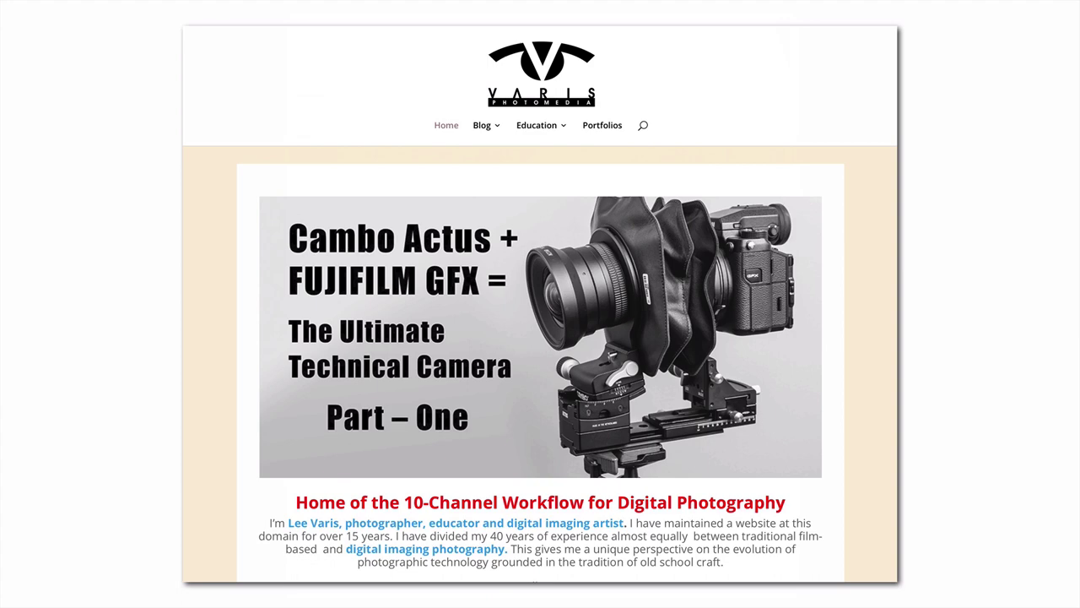
Go to Online Courses from the Education menu on the Varis PhotoMedia site
mouse_move(537, 125)
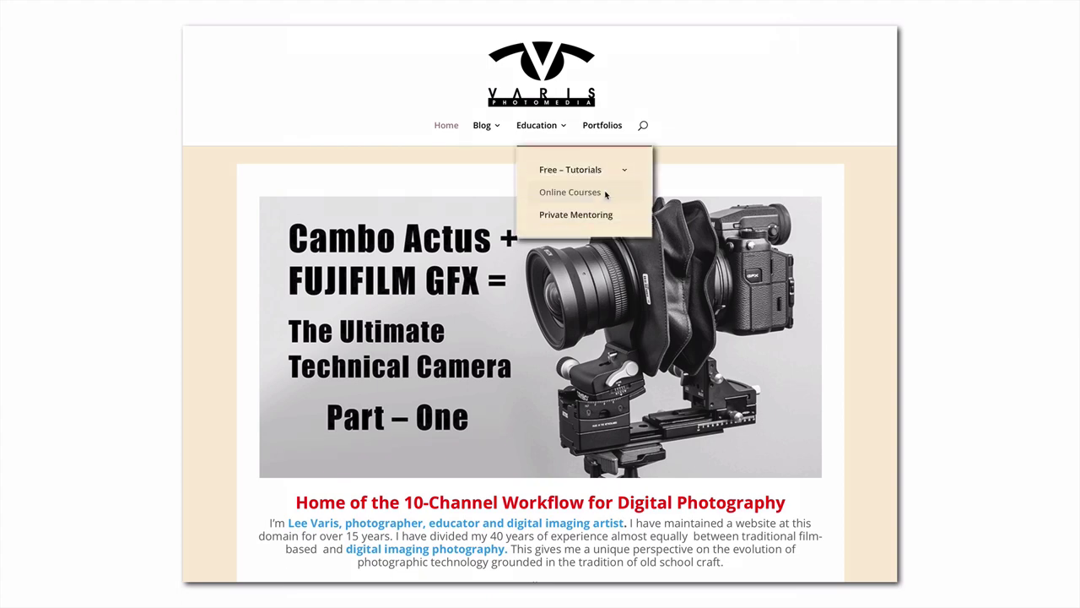
left_click(571, 192)
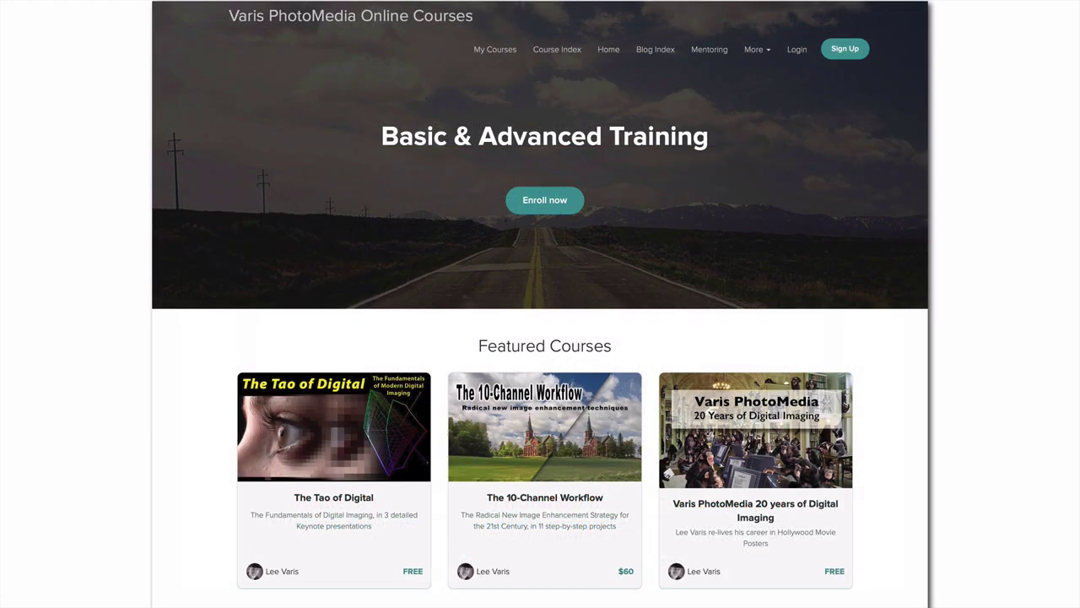